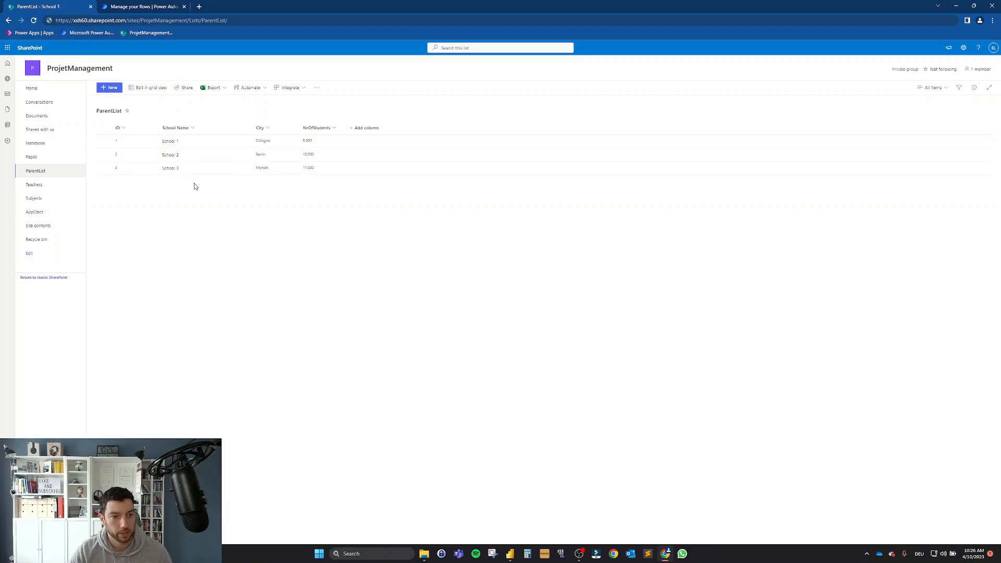
# Step: Review which columns can be shown in the ParentList view, leaving the view settings as they are
pyautogui.click(360, 128)
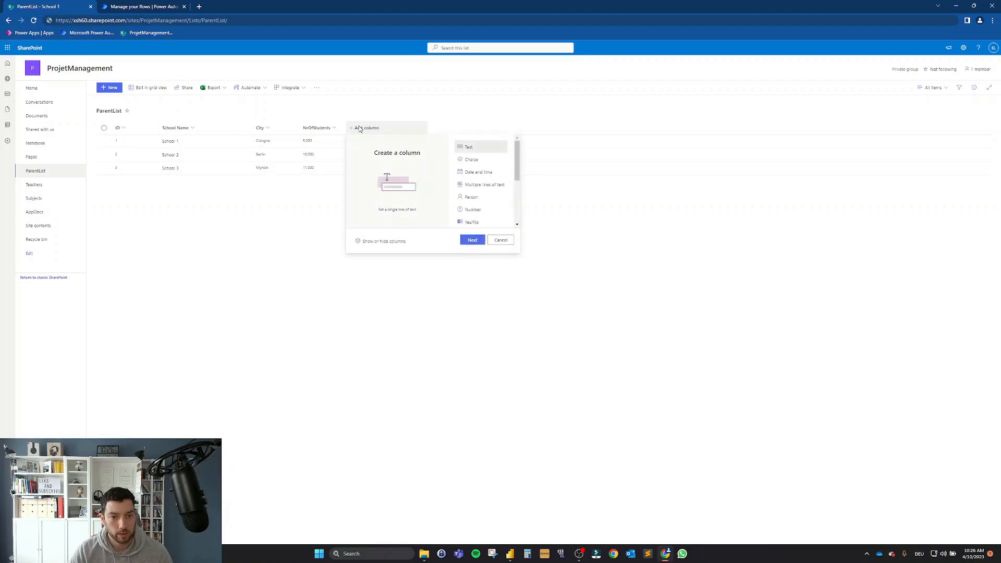
pyautogui.click(381, 242)
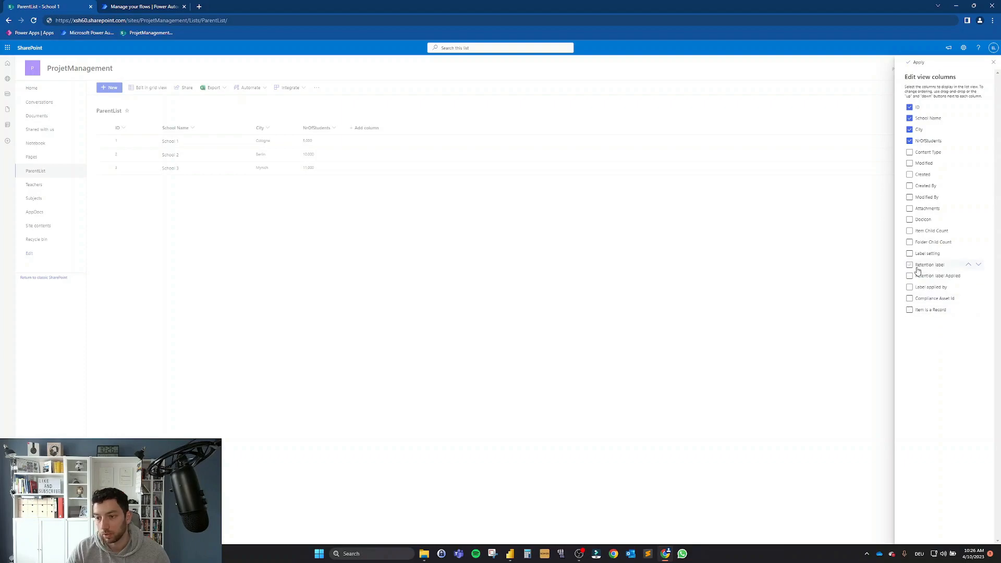
pyautogui.click(995, 63)
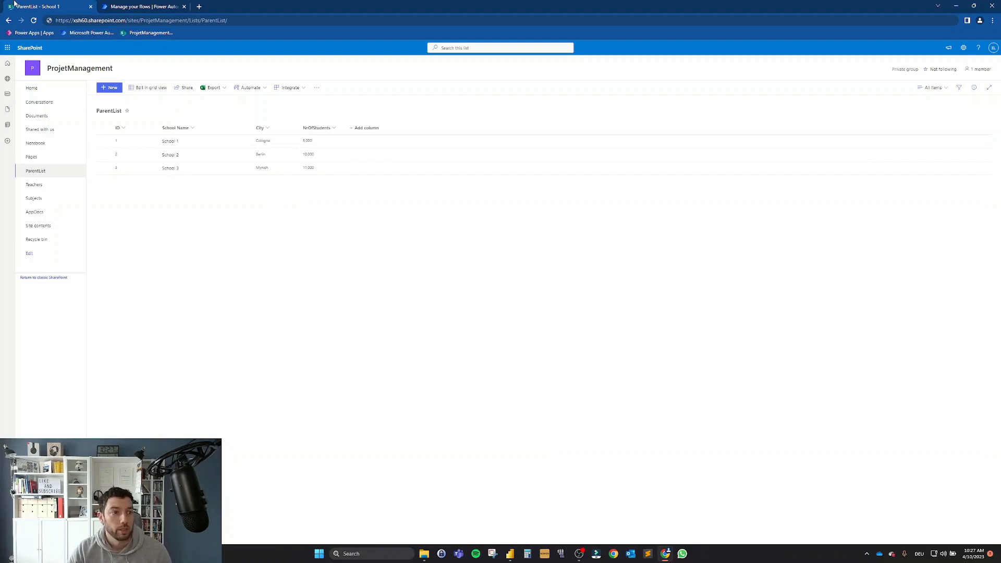
# Step: Switch to Power Automate and create an instant cloud flow named GetLink2Item with the "Manually trigger a flow" trigger
pyautogui.click(138, 4)
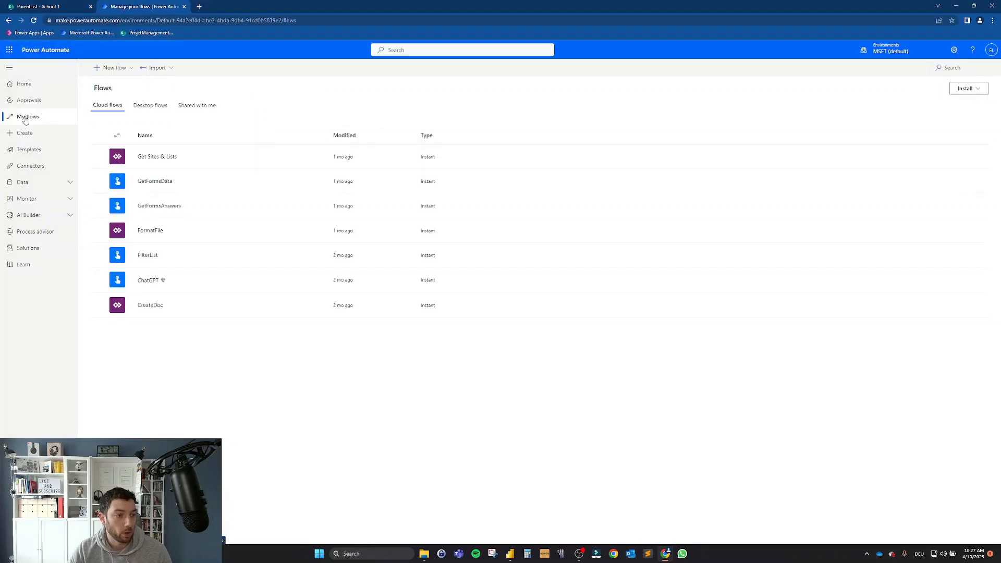
pyautogui.click(111, 67)
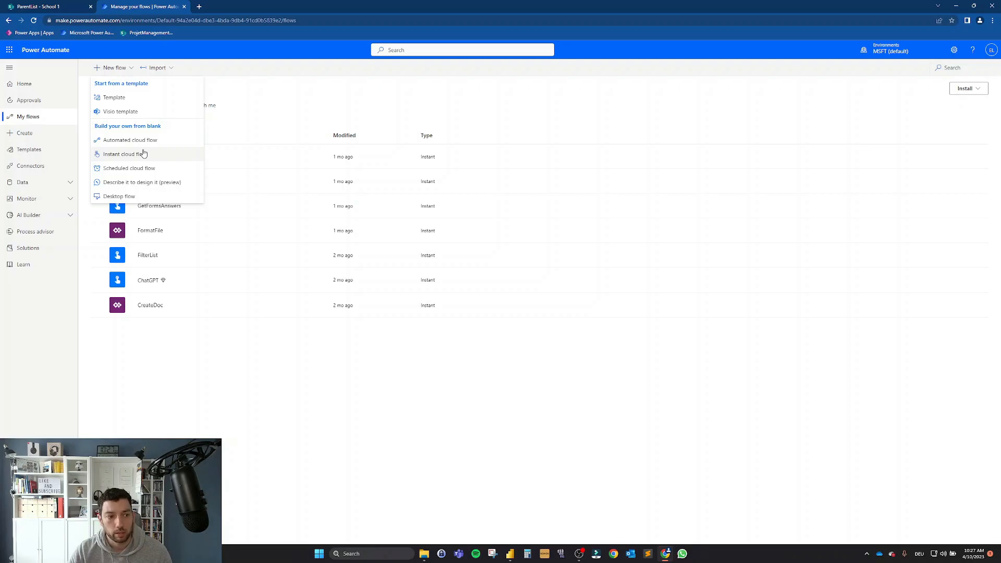
pyautogui.click(144, 154)
pyautogui.click(559, 221)
pyautogui.write('GetL')
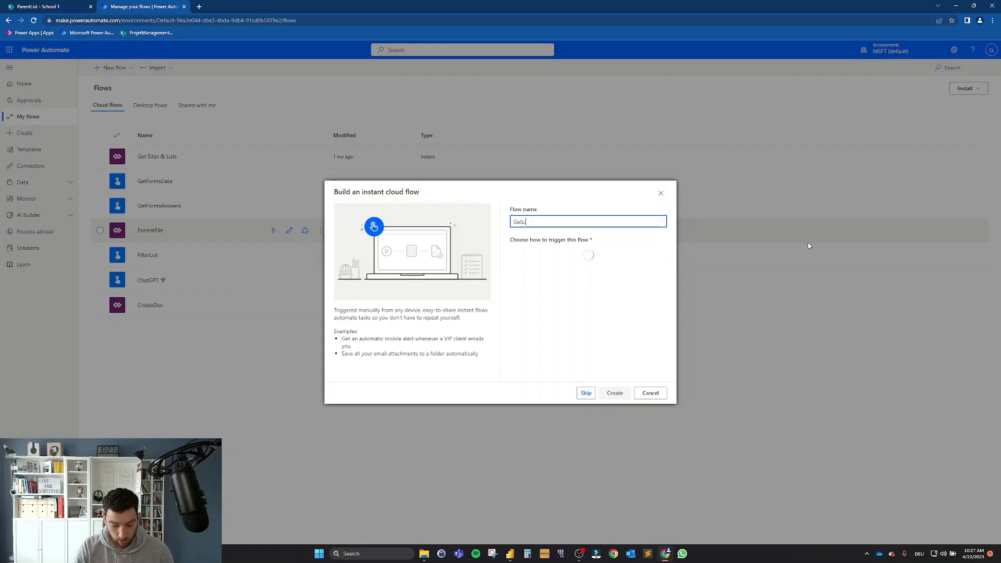
pyautogui.write('ink2Item')
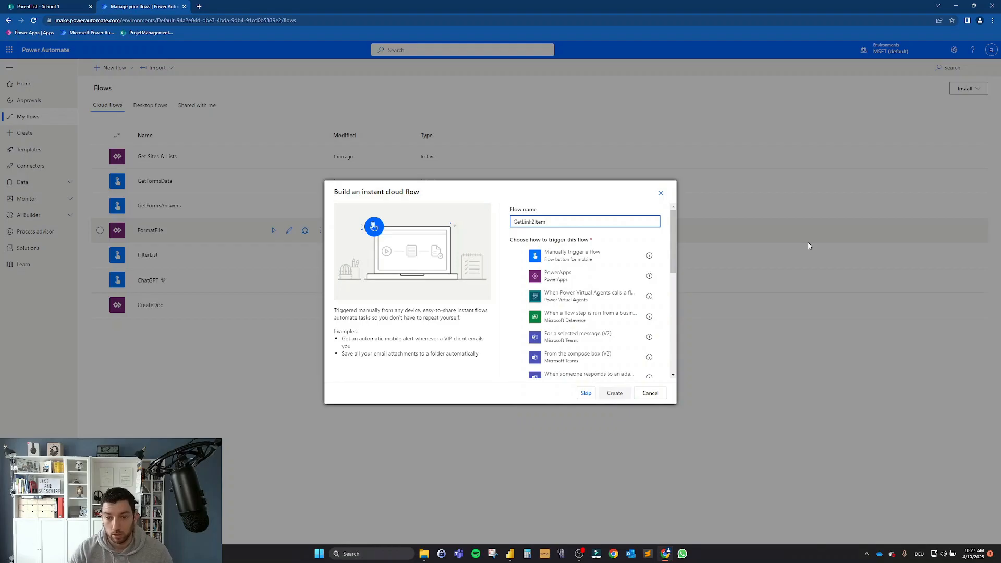
pyautogui.click(569, 258)
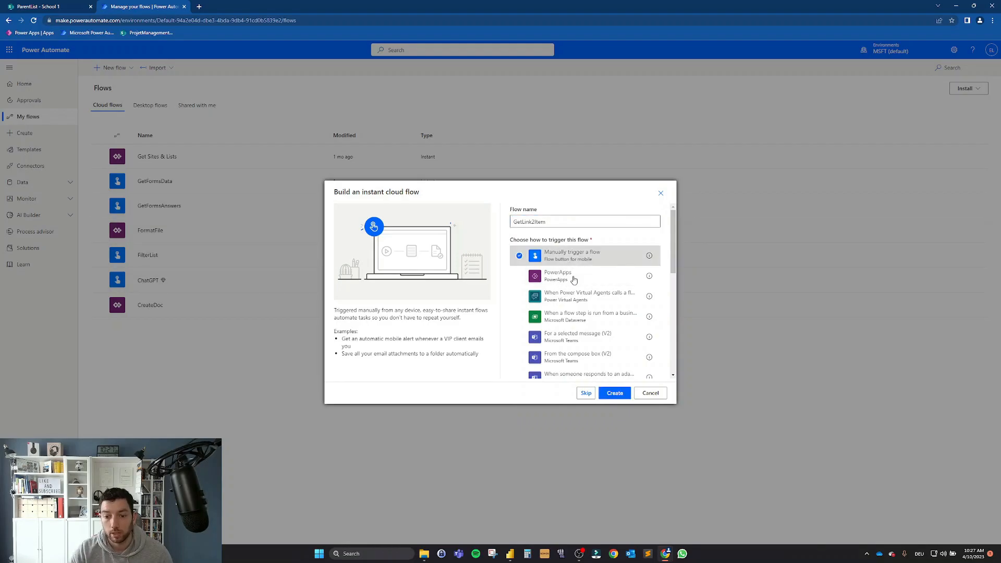
pyautogui.click(614, 393)
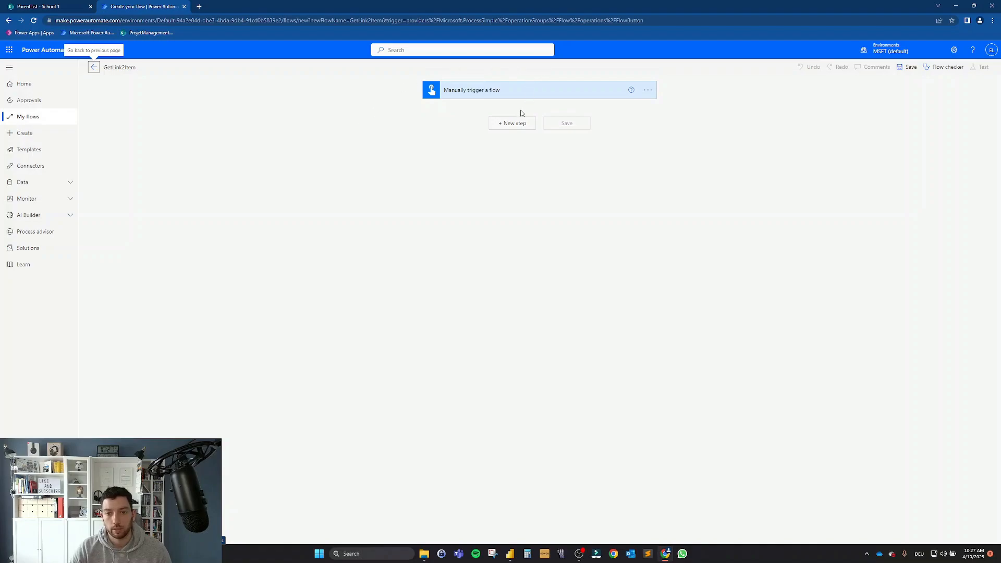
# Step: Add the SharePoint "Get items" action below the manual trigger
pyautogui.click(511, 124)
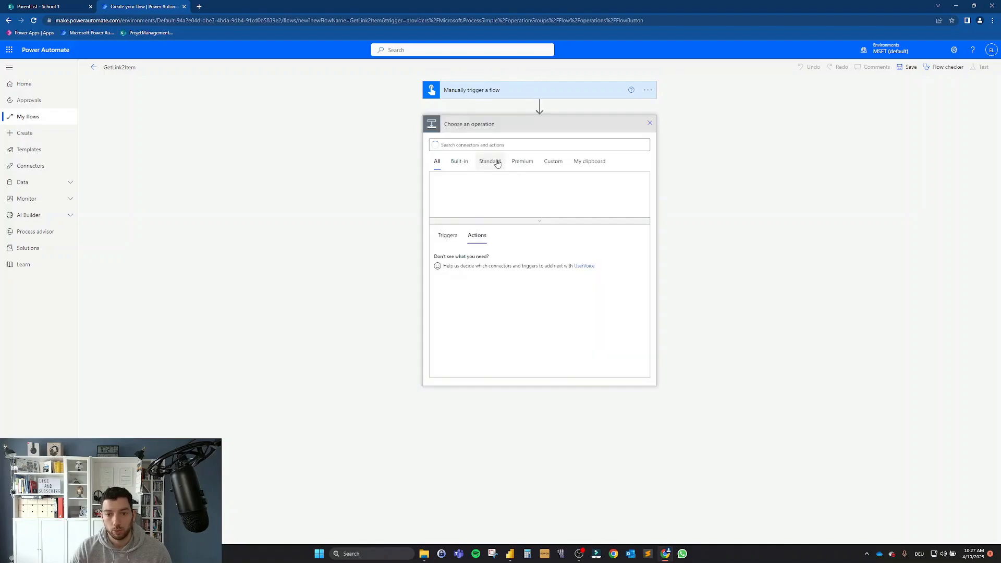
pyautogui.click(499, 146)
pyautogui.write('get items')
pyautogui.click(442, 262)
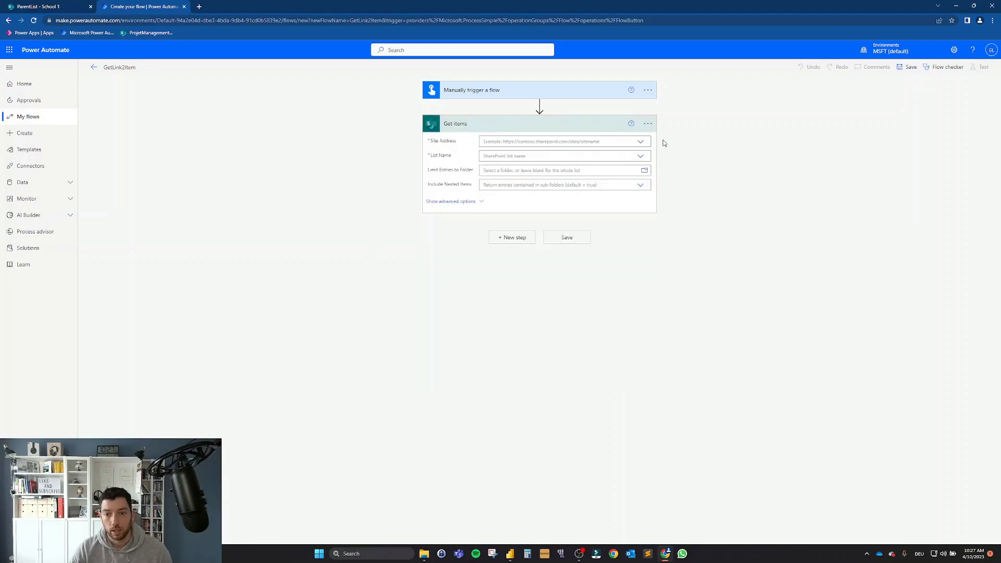
# Step: Set the Get items action's site address to ProjetManagement, checking it against the SharePoint list's URL, and its list name to ParentList
pyautogui.click(641, 142)
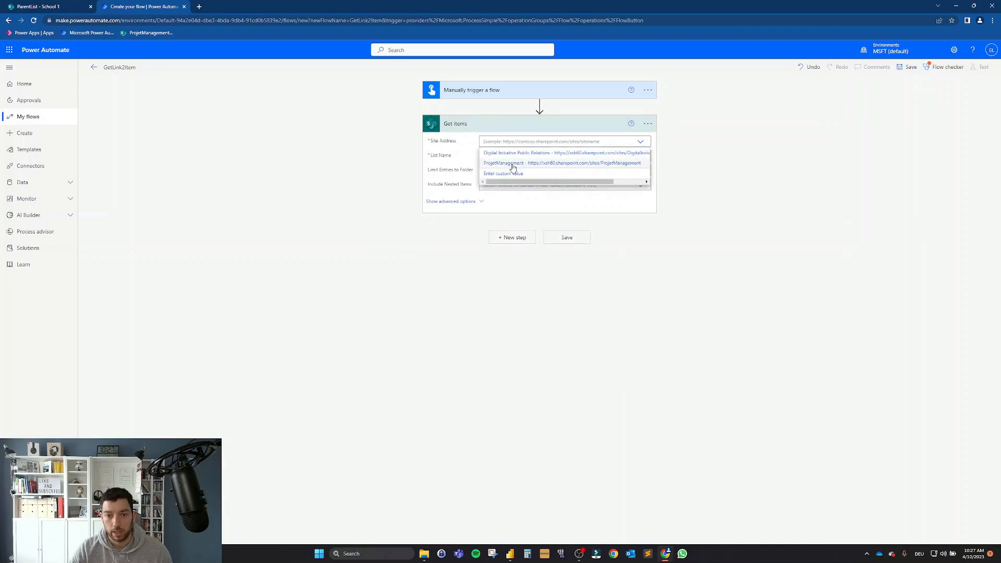
pyautogui.click(542, 163)
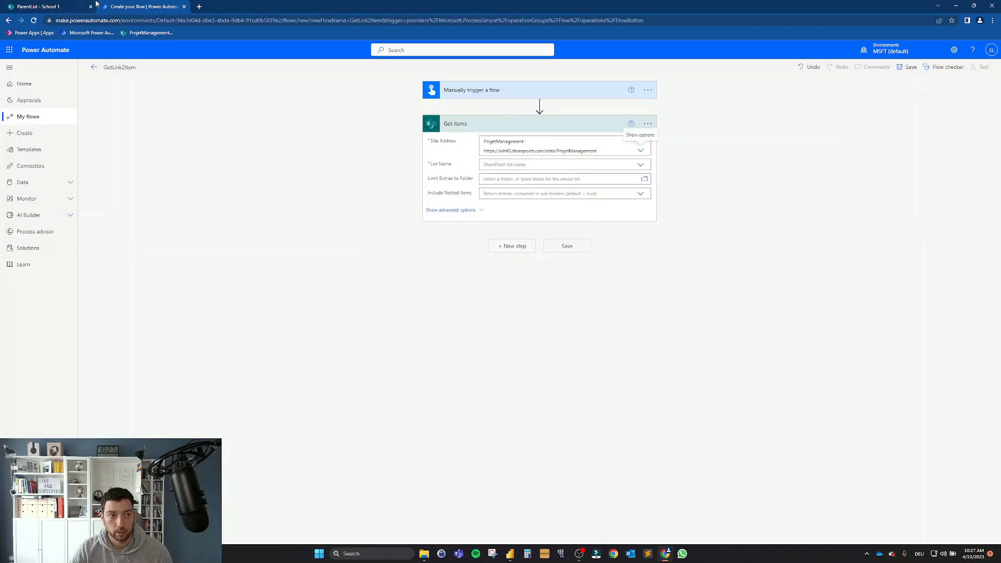
pyautogui.click(95, 5)
pyautogui.moveTo(129, 20); pyautogui.dragTo(187, 21)
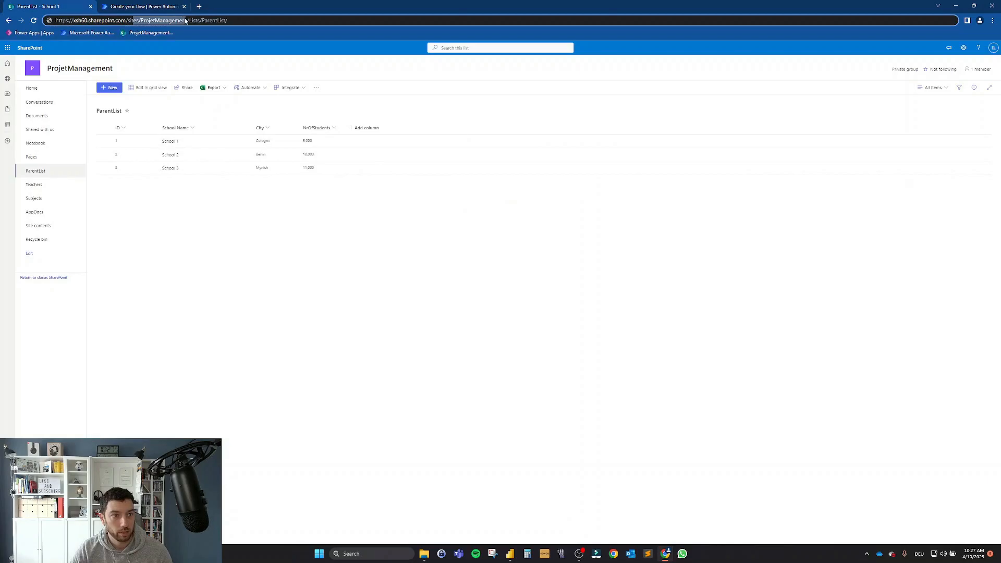
pyautogui.click(162, 6)
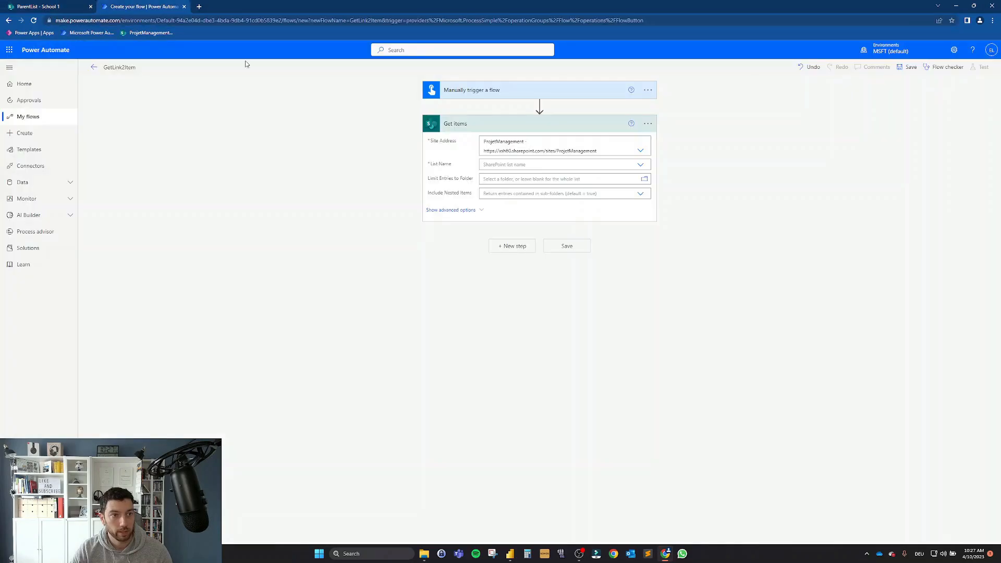
pyautogui.click(641, 165)
pyautogui.click(500, 176)
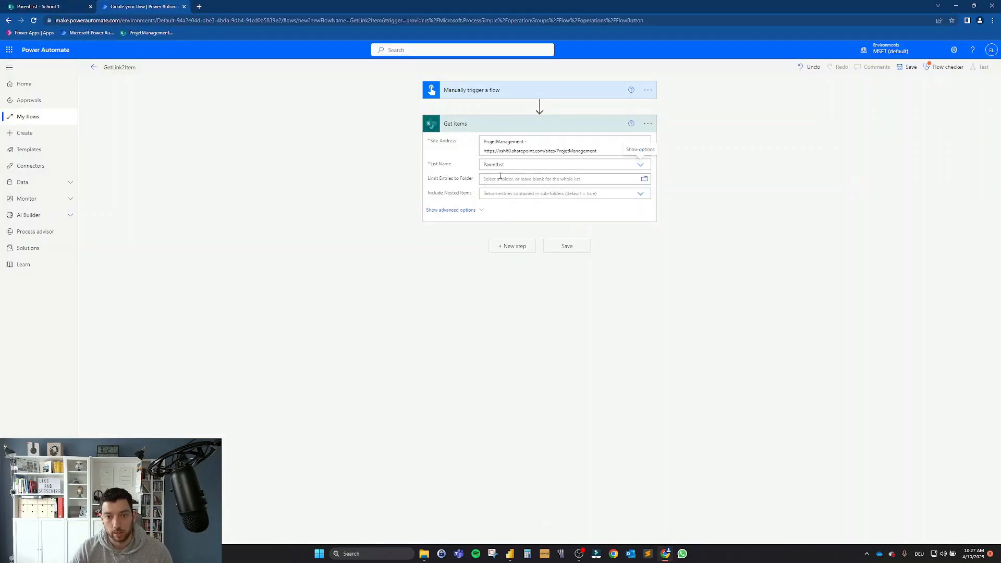
# Step: Show the advanced options of the Get items action, save the flow and dismiss the flow checker
pyautogui.click(480, 210)
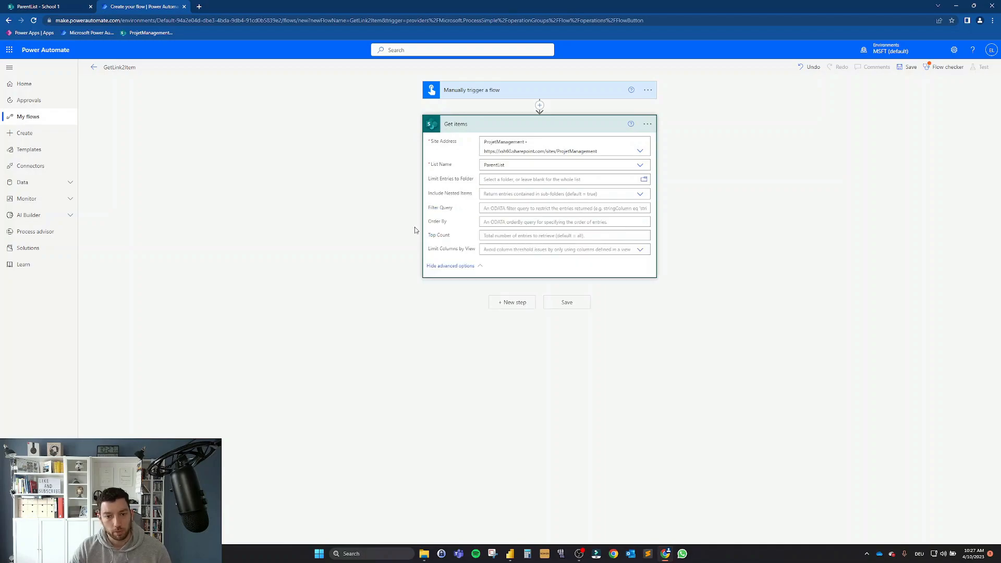
pyautogui.click(567, 304)
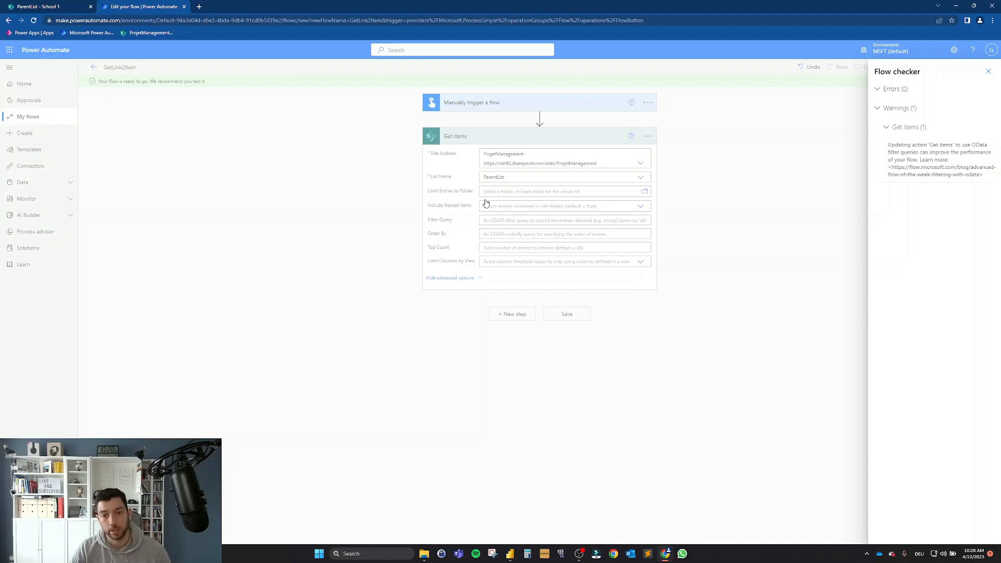
pyautogui.click(989, 73)
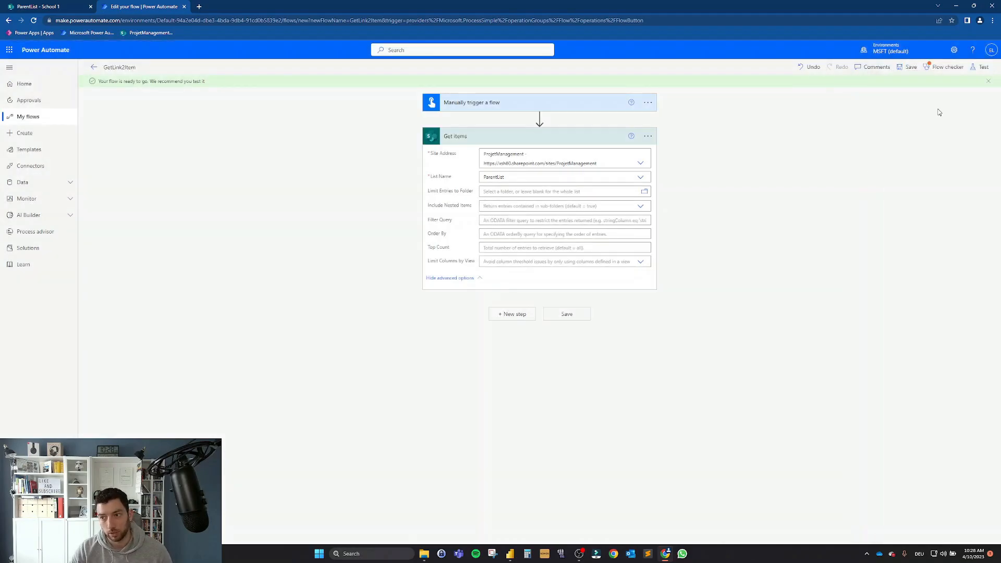
# Step: Run a manual test of the flow and open the raw outputs of the Get items action
pyautogui.click(978, 69)
pyautogui.click(892, 93)
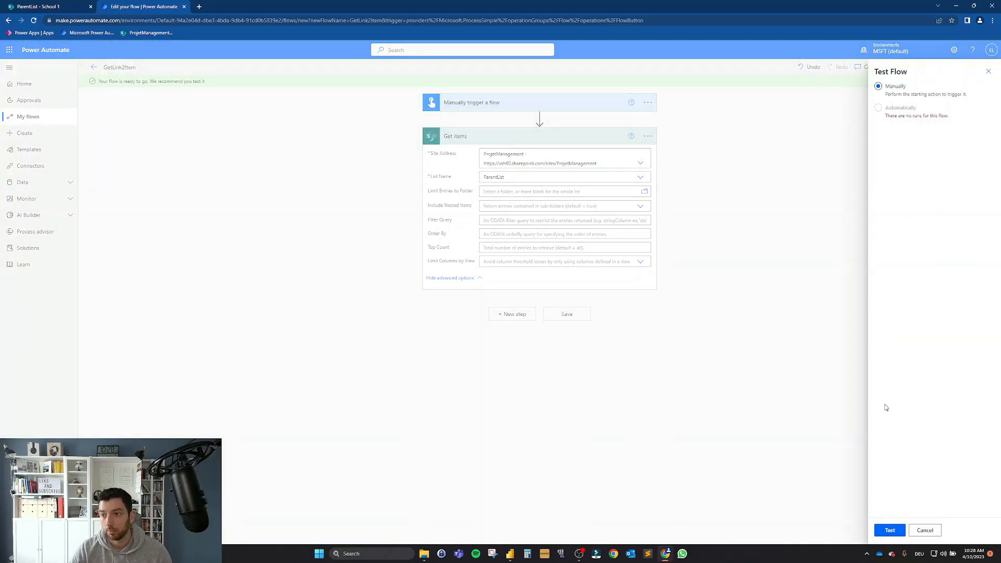
pyautogui.click(880, 529)
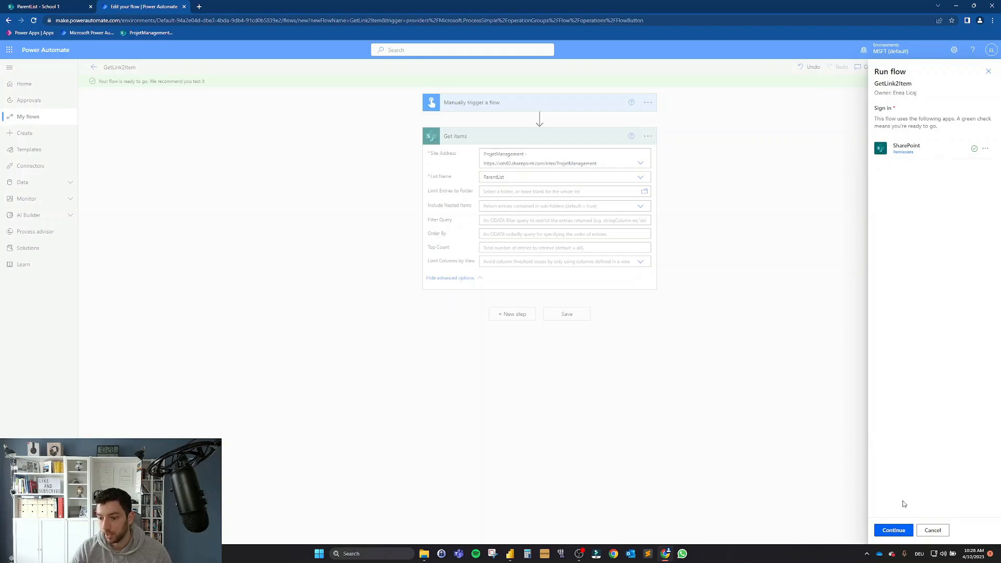
pyautogui.click(900, 535)
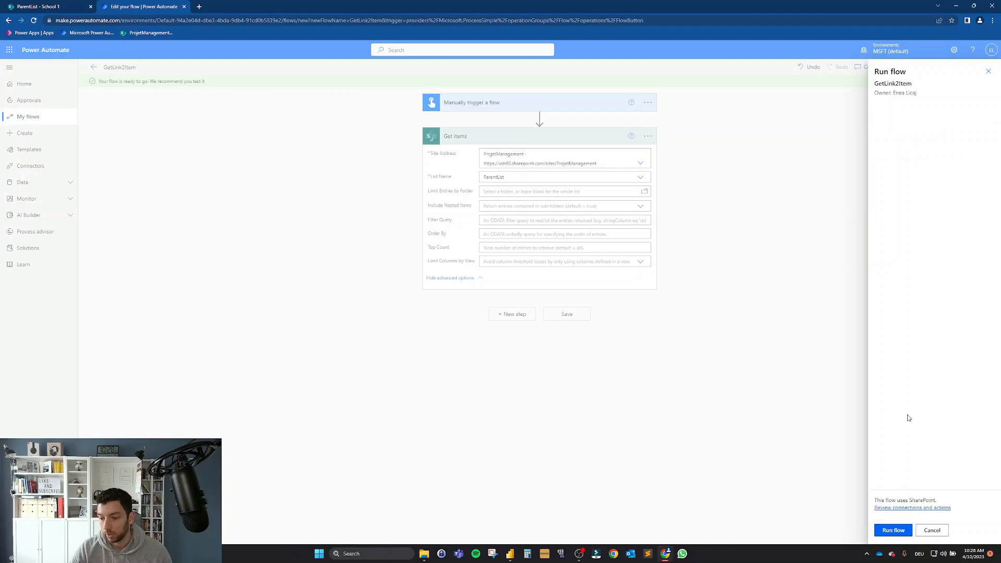
pyautogui.click(896, 530)
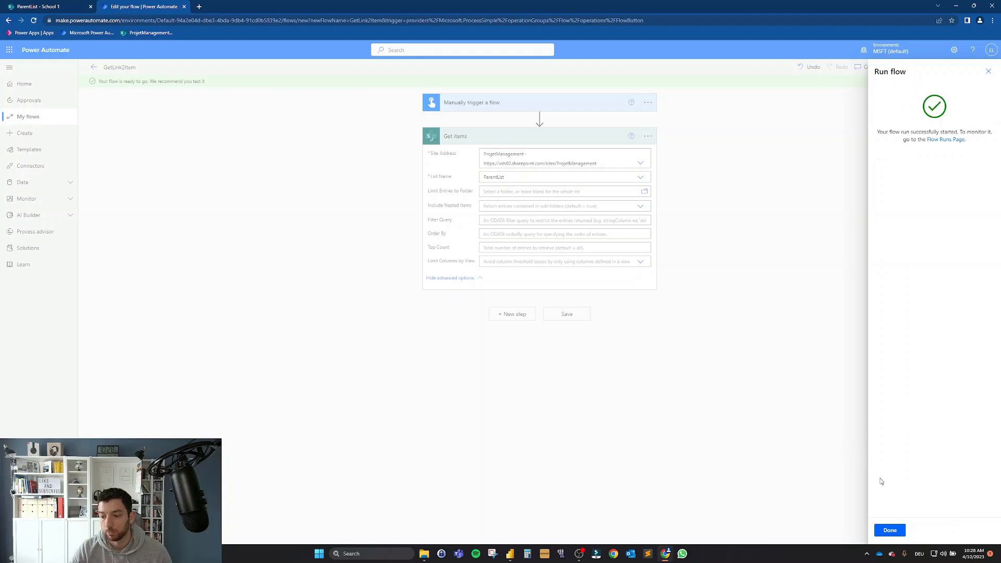
pyautogui.click(890, 530)
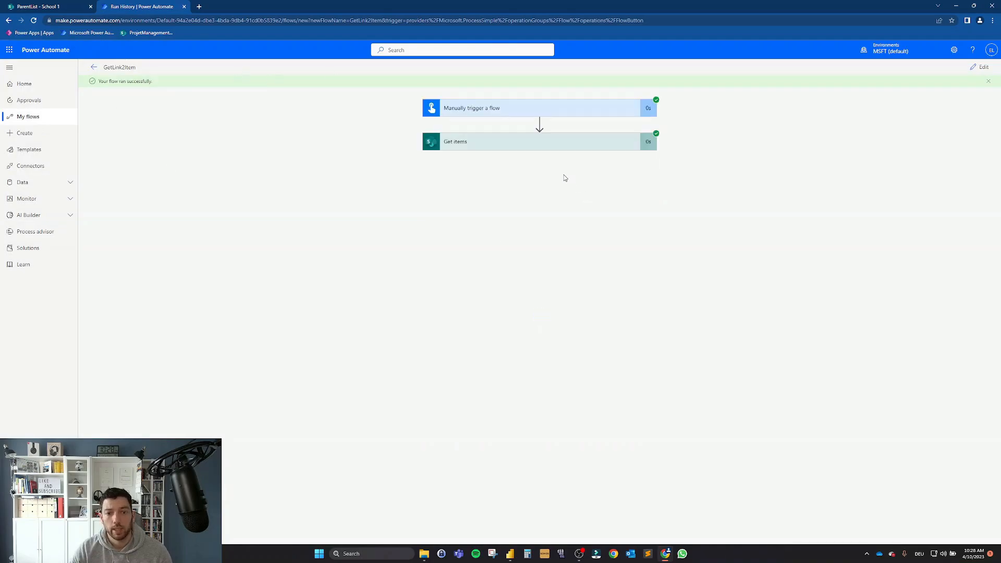
pyautogui.click(487, 145)
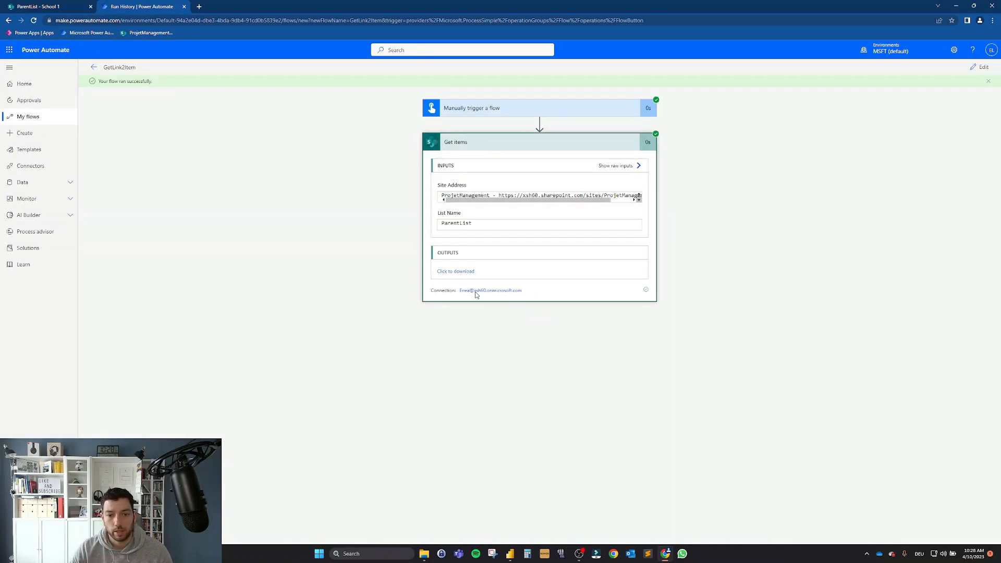
pyautogui.click(456, 272)
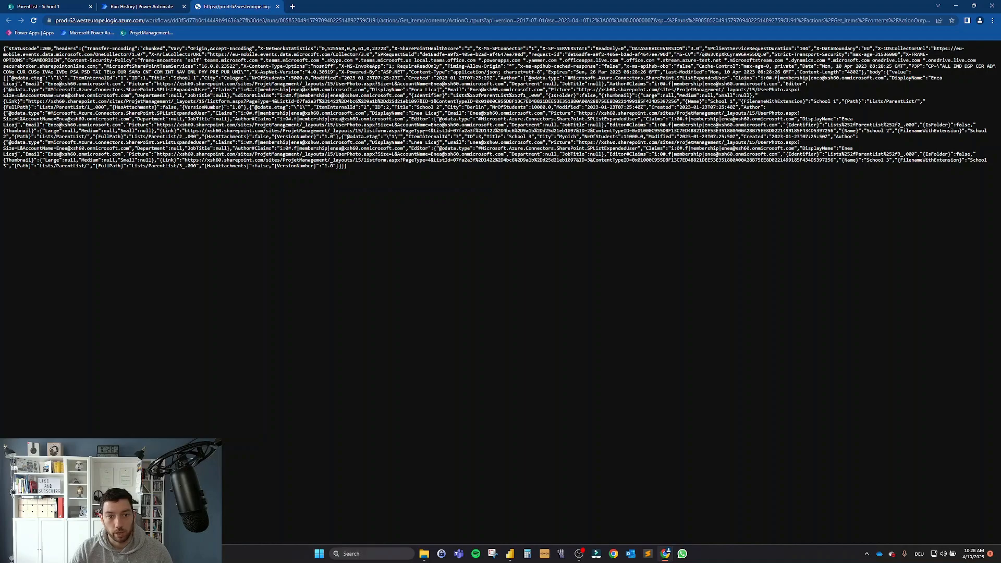
# Step: Open the bookmarked JSON Crack editor in a separate Chrome window and move it aside to uncover the raw output
pyautogui.click(613, 553)
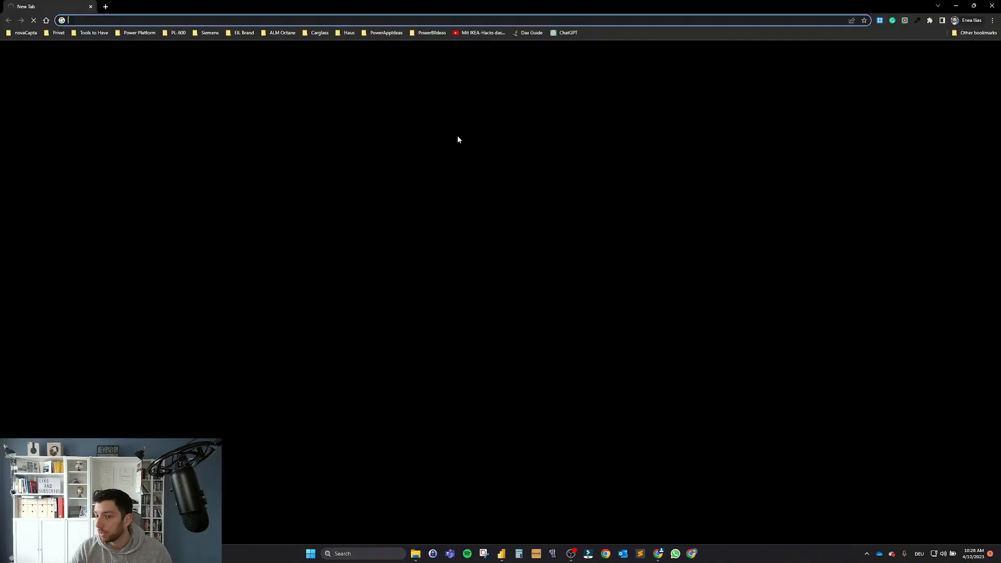
pyautogui.click(85, 33)
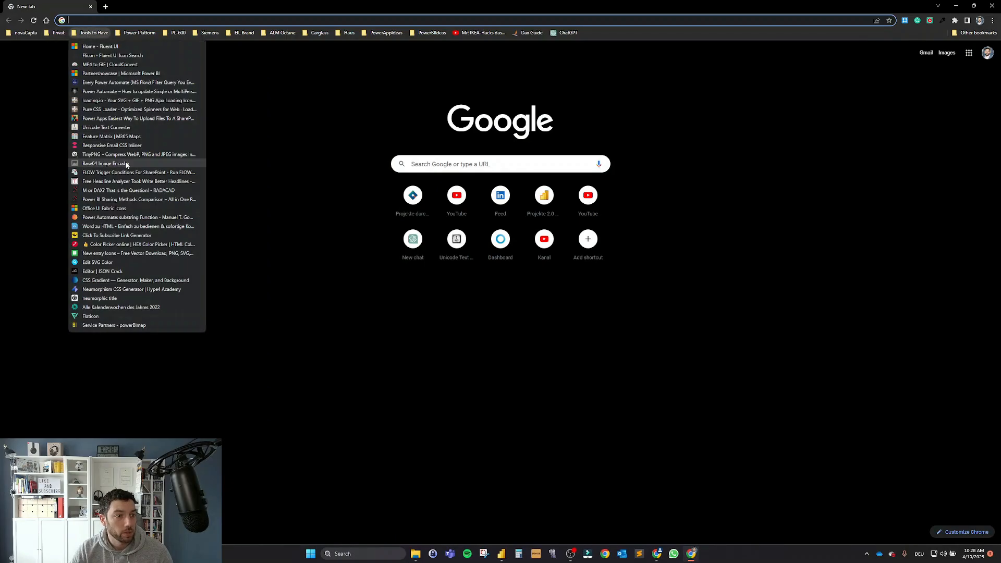
pyautogui.click(108, 271)
pyautogui.moveTo(397, 6); pyautogui.dragTo(787, 135)
# Step: Copy the complete raw output of Get items and replace the sample JSON in the JSON Crack editor with it
pyautogui.moveTo(358, 170); pyautogui.dragTo(5, 48)
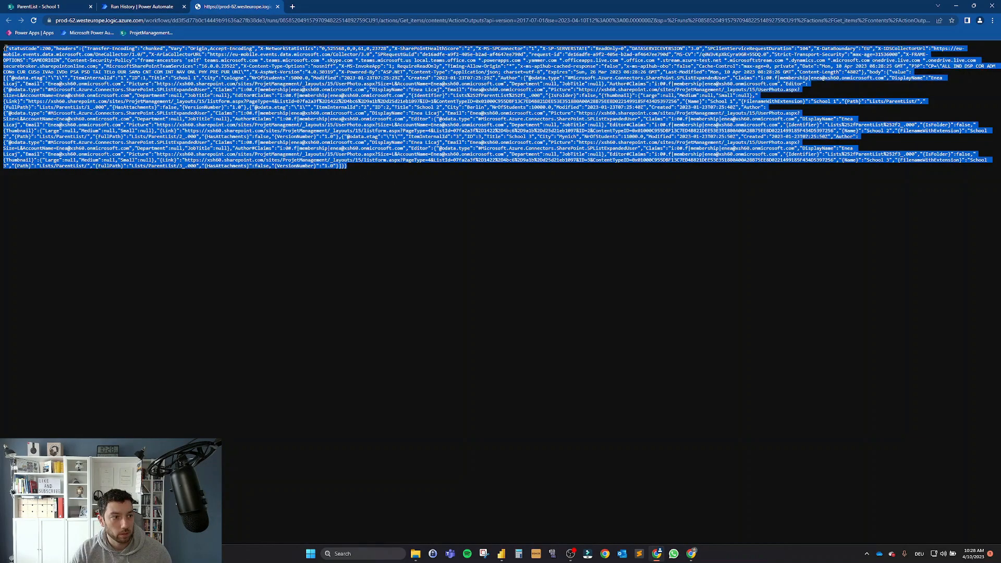
pyautogui.hotkey('alt', 'Tab')
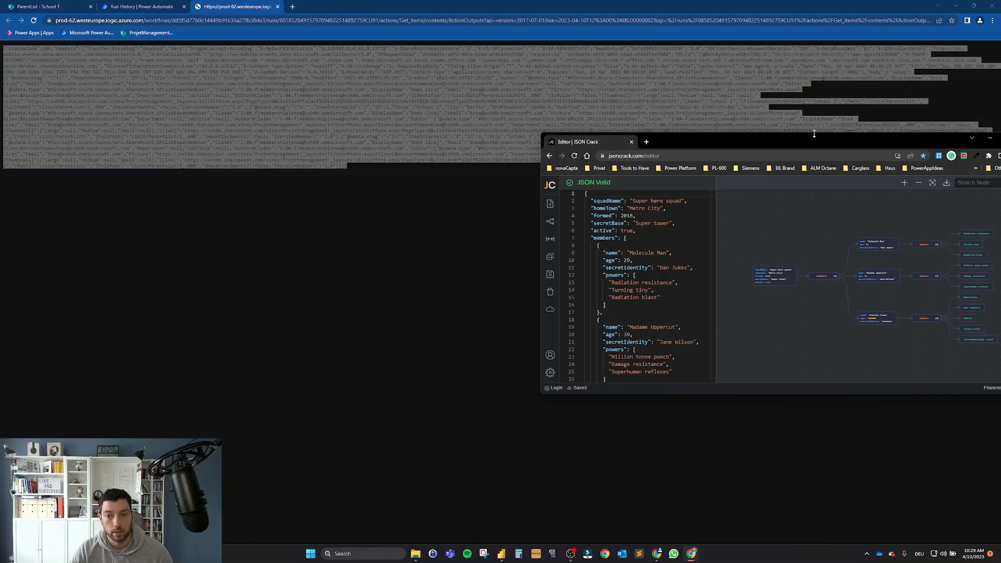
pyautogui.doubleClick(891, 138)
pyautogui.click(138, 94)
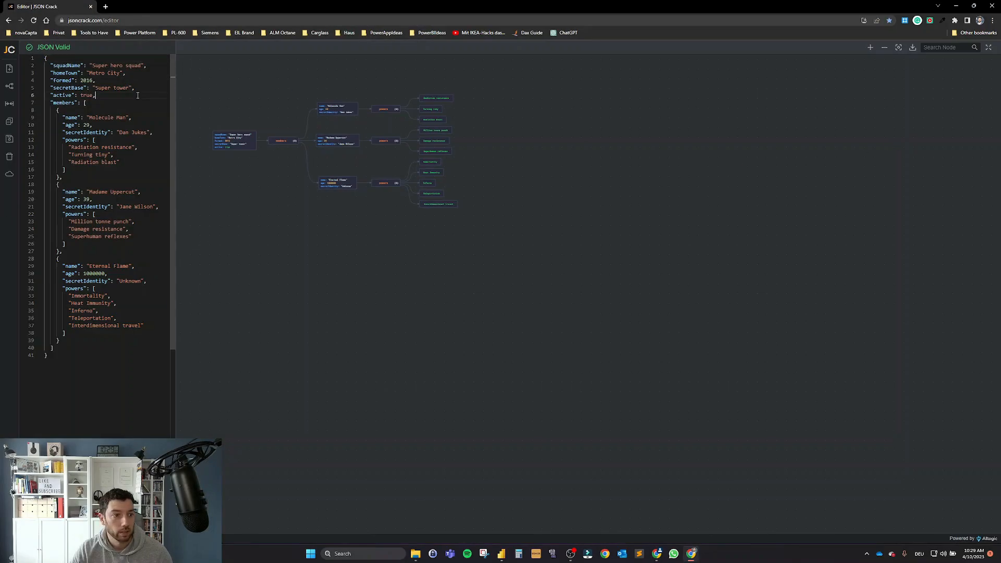
pyautogui.hotkey('ctrl', 'a')
pyautogui.hotkey('ctrl', 'v')
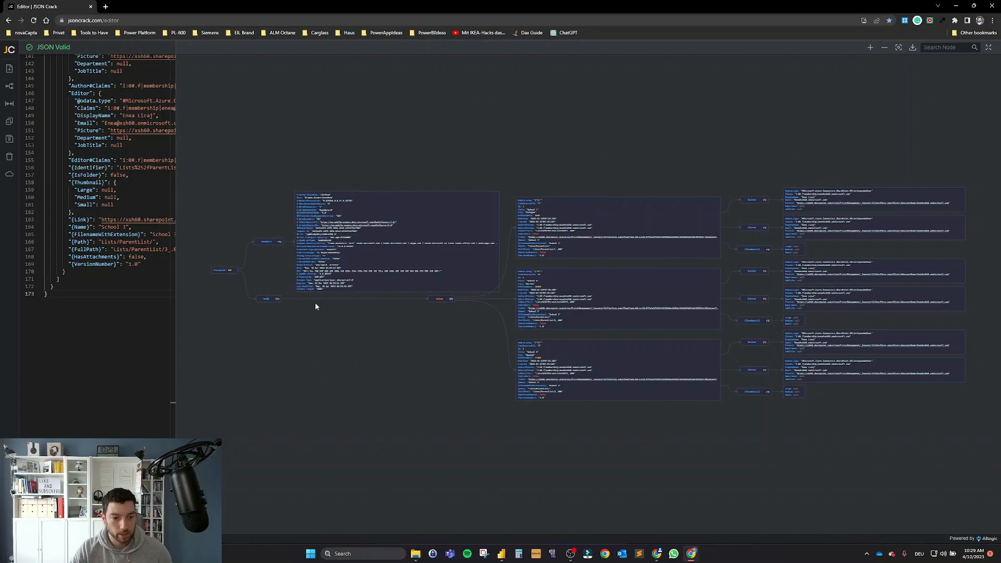
# Step: Examine the JSON graph from the status code through body and value to the properties of each ParentList item
pyautogui.scroll(3, 315, 303)
pyautogui.scroll(3, 315, 303)
pyautogui.moveTo(248, 254); pyautogui.dragTo(386, 297)
pyautogui.scroll(2, 355, 313)
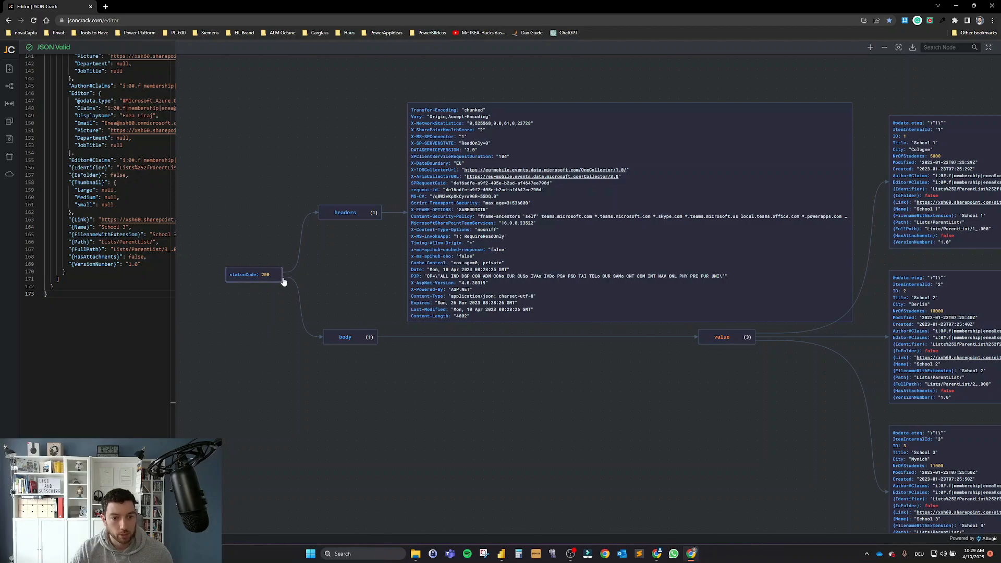
pyautogui.moveTo(338, 255); pyautogui.dragTo(327, 262)
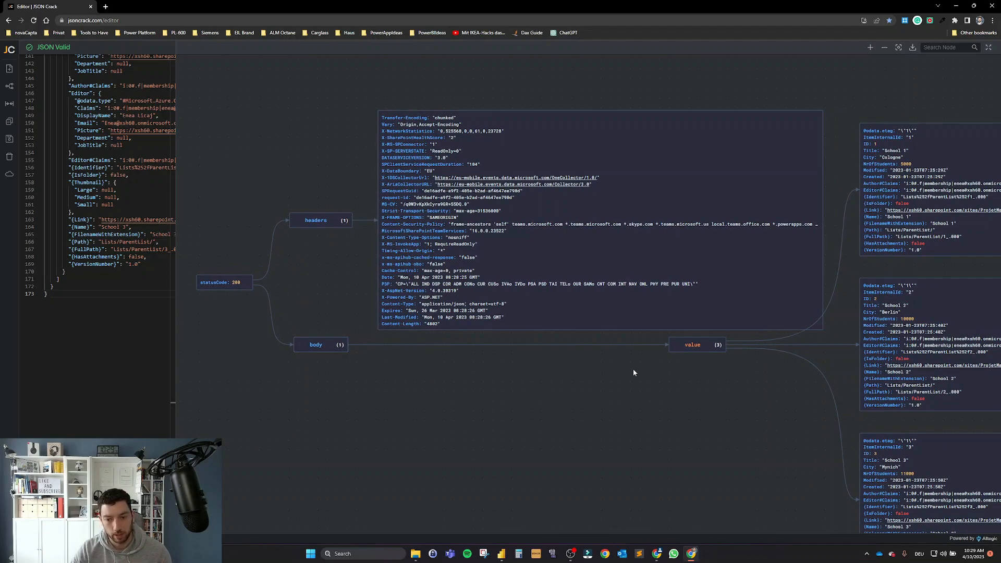
pyautogui.moveTo(709, 408); pyautogui.dragTo(436, 386)
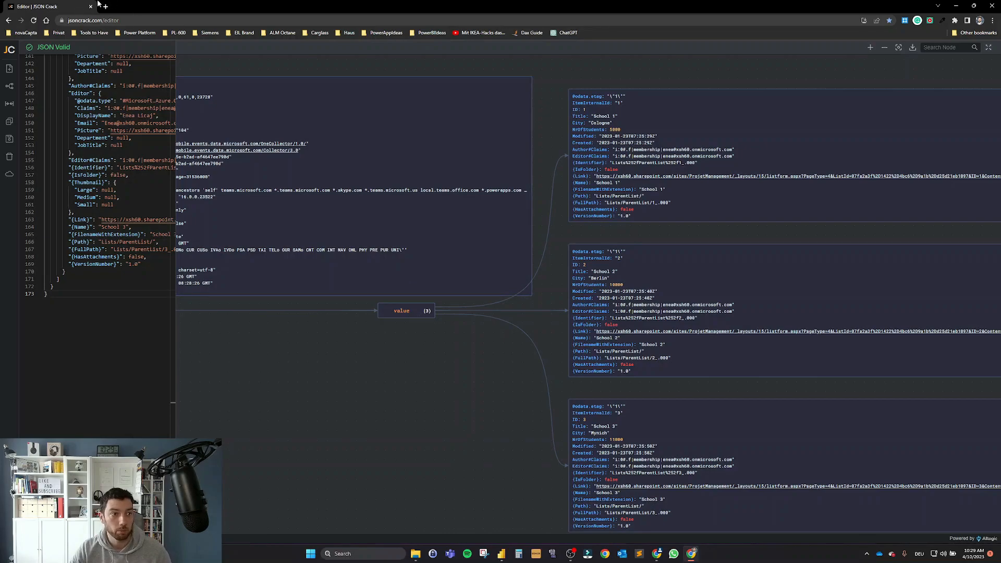
# Step: Compare the items in SharePoint's ParentList with the item nodes in the JSON Crack graph and examine each node's {Link} property
pyautogui.moveTo(174, 3); pyautogui.dragTo(584, 230)
pyautogui.click(52, 7)
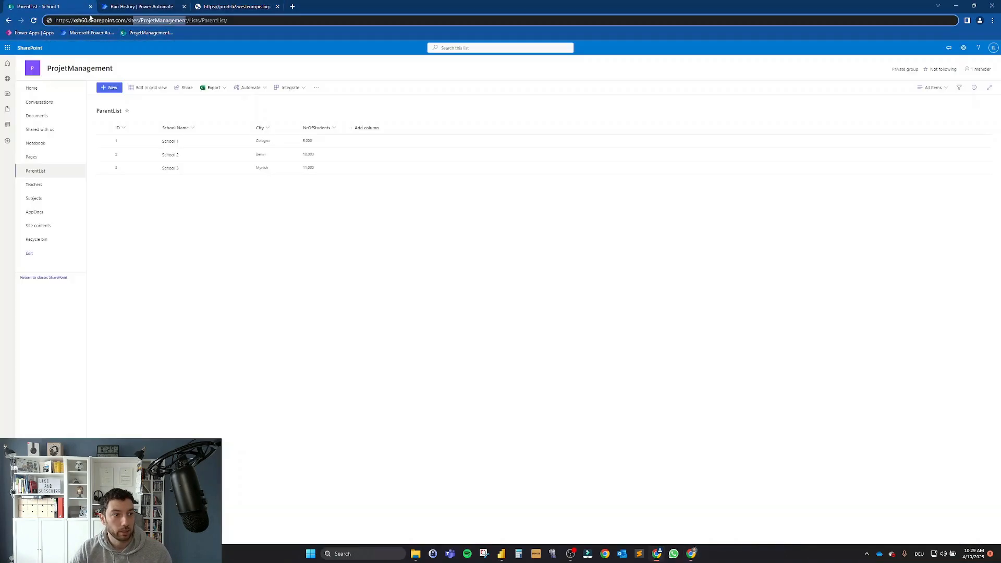
pyautogui.hotkey('alt', 'Tab')
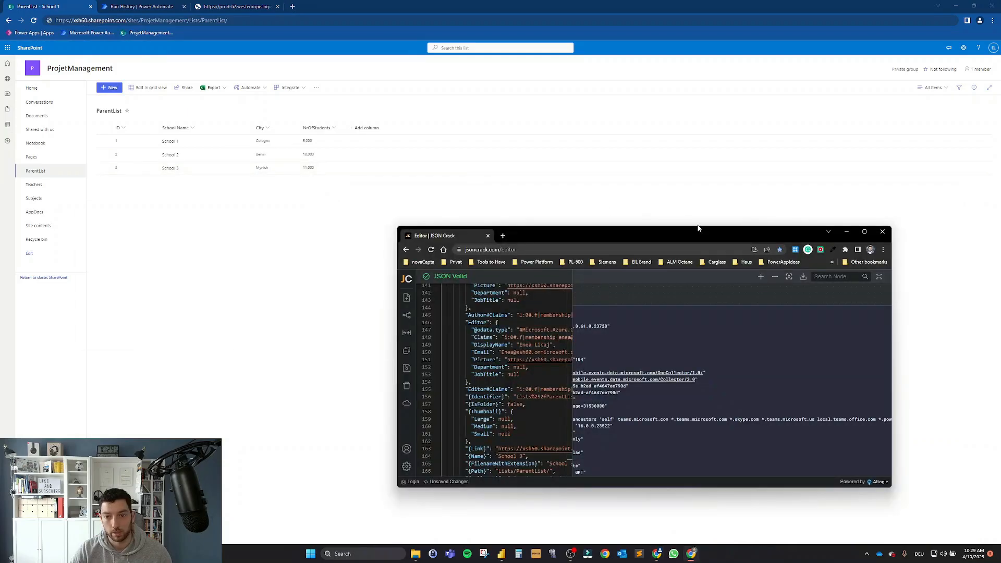
pyautogui.moveTo(865, 235)
pyautogui.click(864, 231)
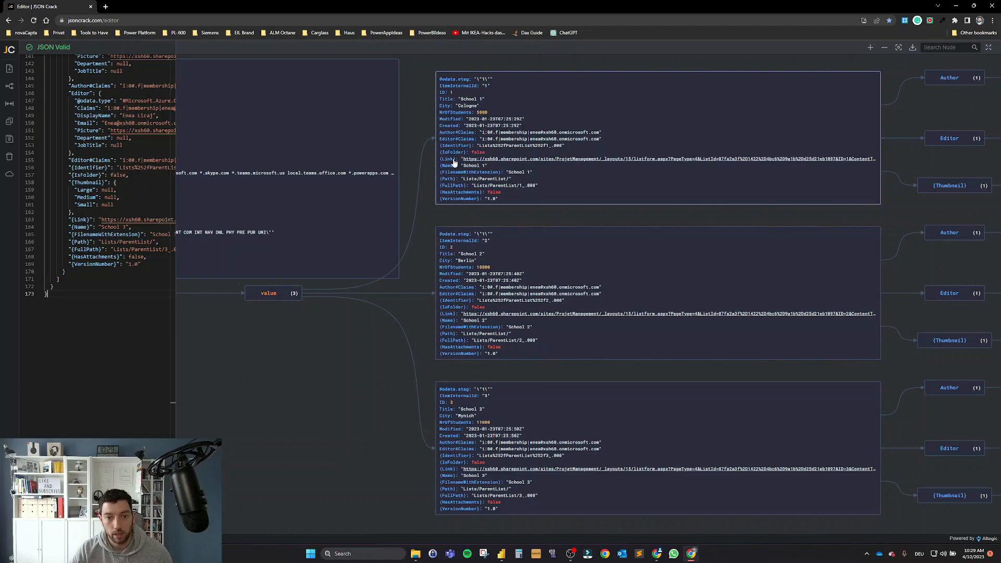
pyautogui.moveTo(546, 216); pyautogui.dragTo(504, 212)
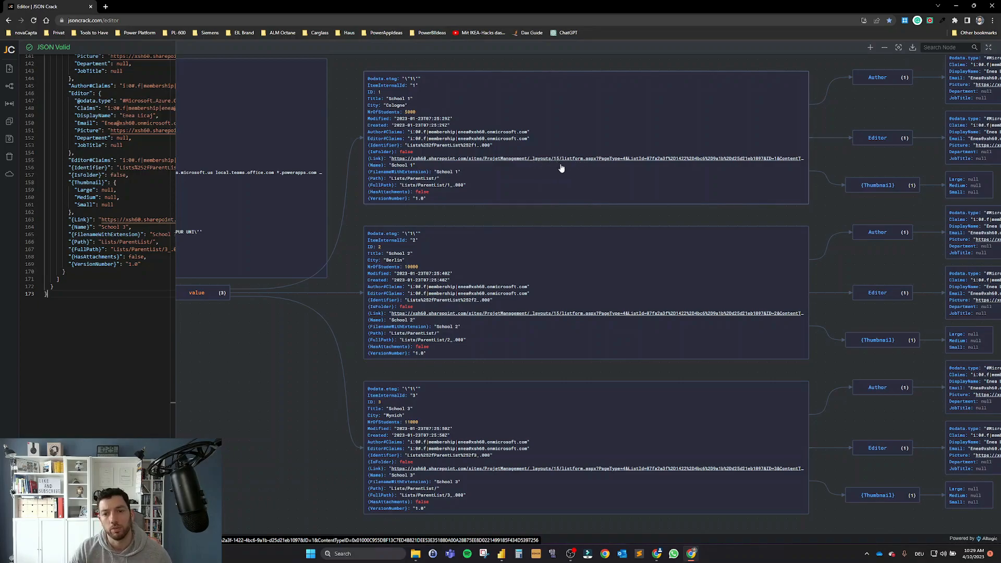
pyautogui.hscroll(2, 550, 162)
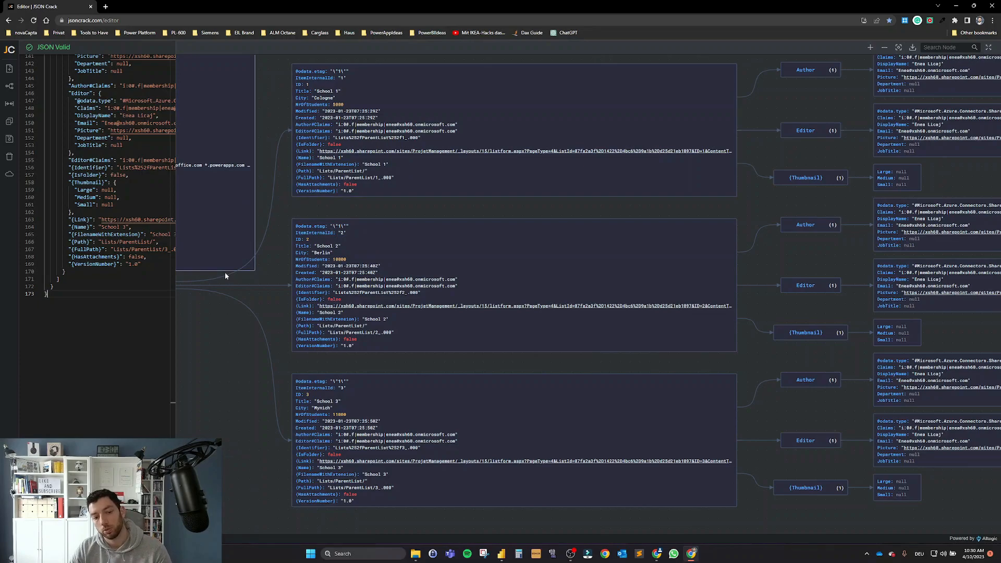
pyautogui.moveTo(273, 304); pyautogui.dragTo(311, 257)
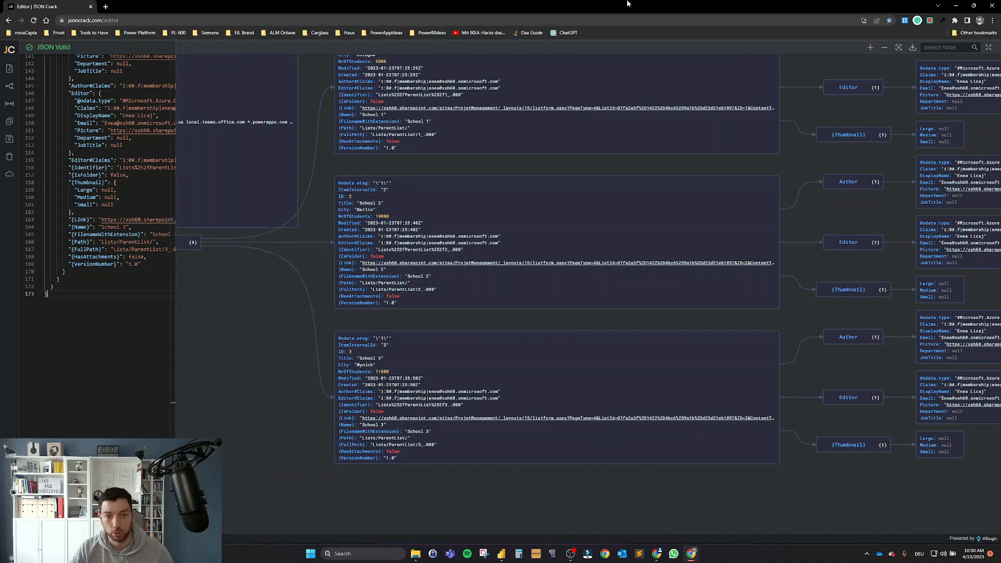
# Step: Search the raw Get items output for "link" and enlarge the page to 125%
pyautogui.hotkey('alt', 'Tab')
pyautogui.click(234, 7)
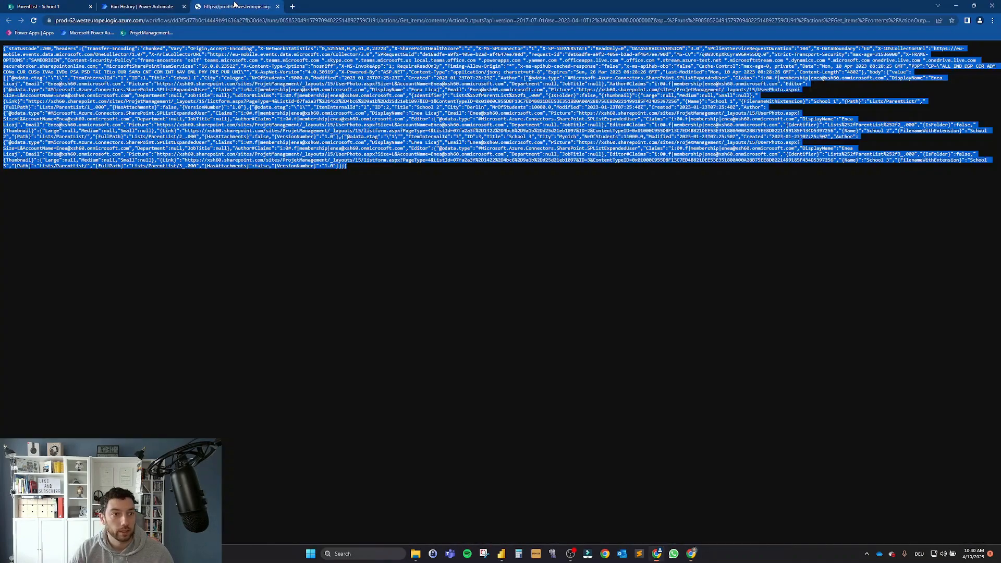
pyautogui.click(330, 195)
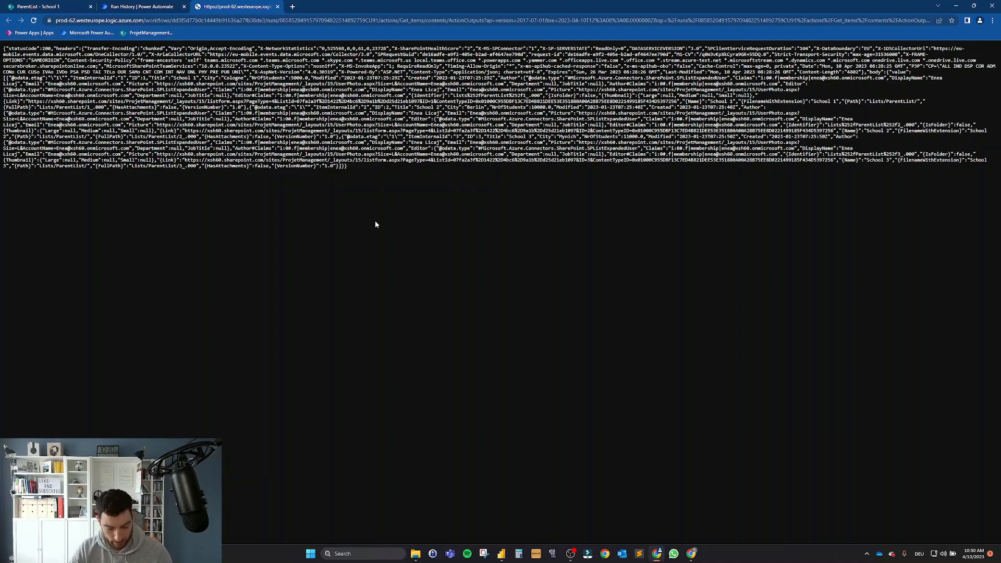
pyautogui.hotkey('ctrl', 'f')
pyautogui.write('link')
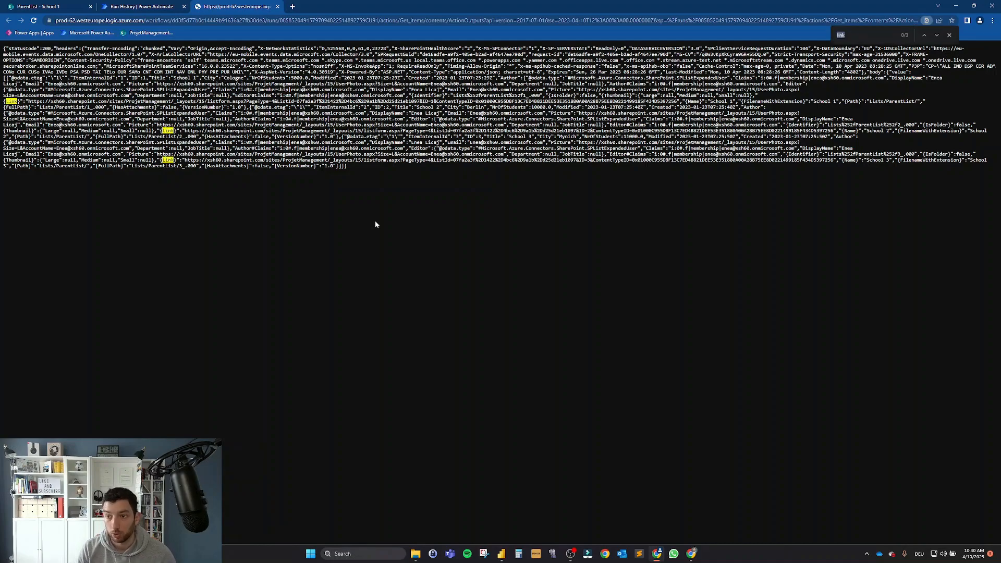
pyautogui.press('Return')
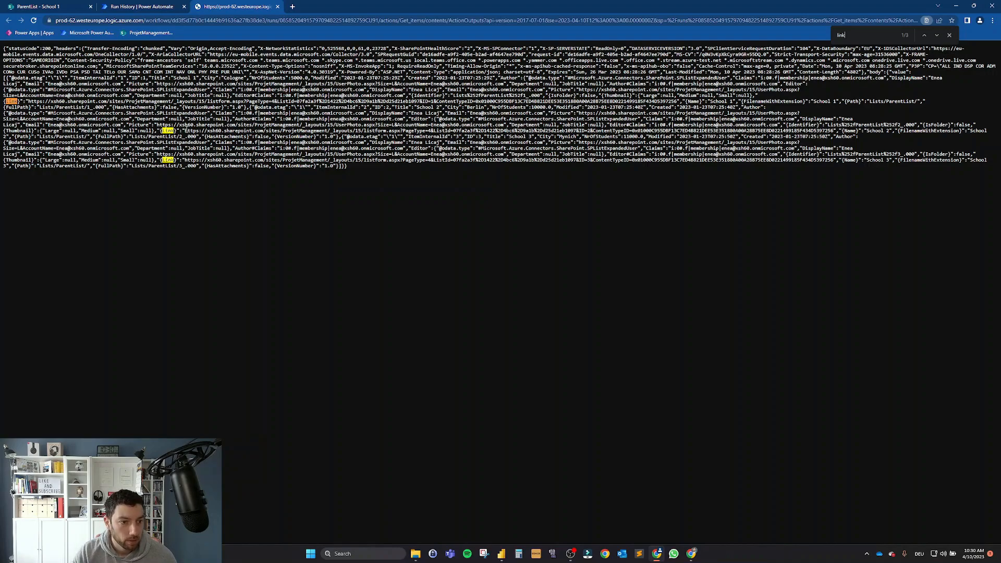
pyautogui.hotkey('ctrl', '+')
pyautogui.hotkey('ctrl', '+')
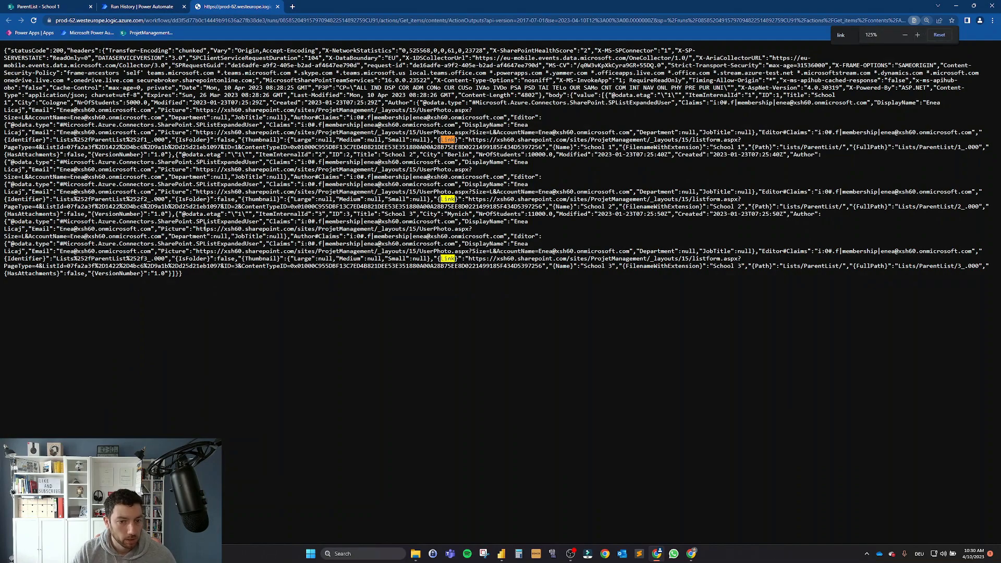
# Step: Copy the {Link} URL of School 2 from the raw output and open it in a new browser tab
pyautogui.moveTo(468, 199); pyautogui.dragTo(543, 206)
pyautogui.hotkey('ctrl', 'c')
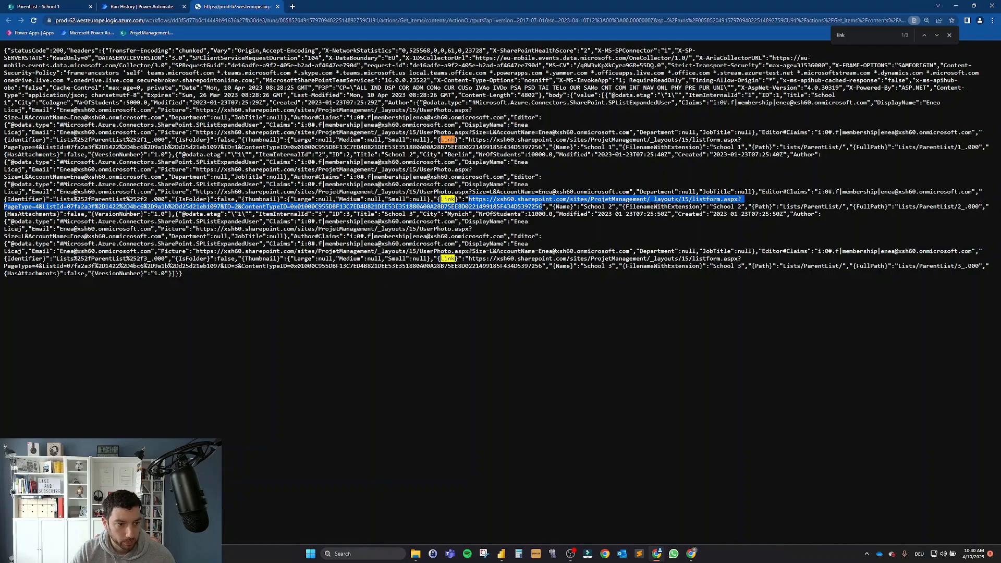
pyautogui.click(293, 6)
pyautogui.hotkey('ctrl', 'v')
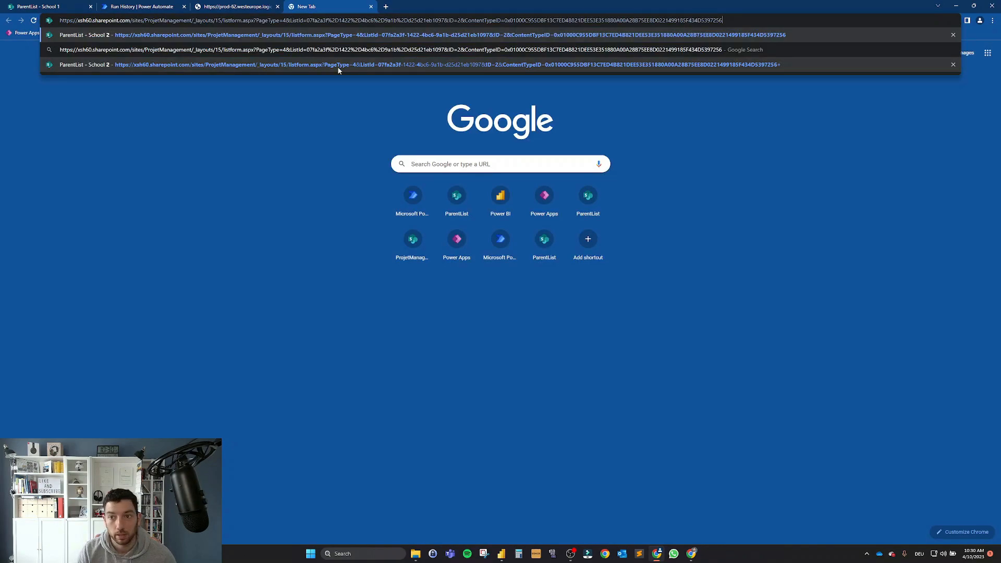
pyautogui.press('Return')
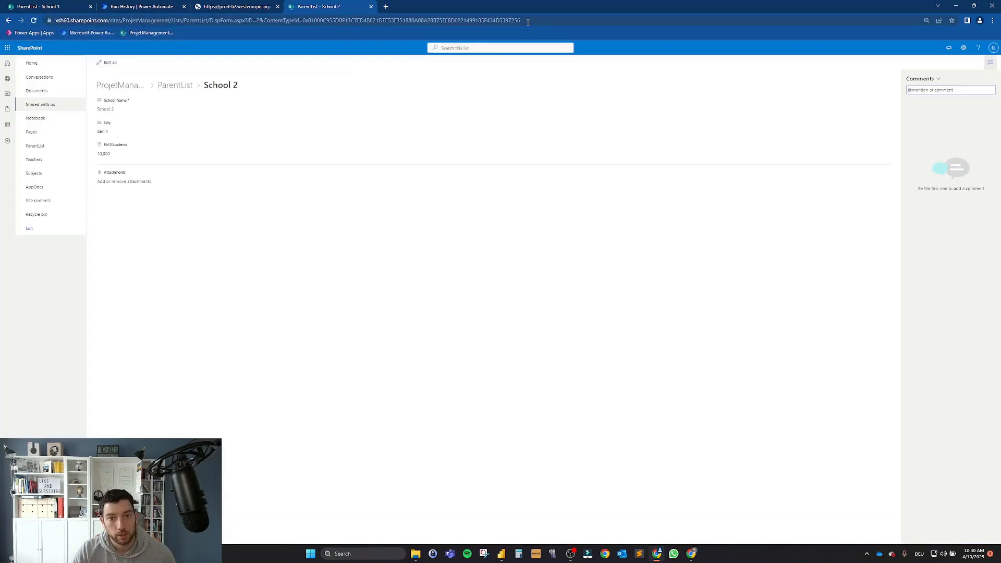
# Step: Switch to Sublime Text, replace the contents of manifest.json with the copied School 2 link, and shrink the window to uncover the browser
pyautogui.moveTo(528, 22); pyautogui.dragTo(54, 22)
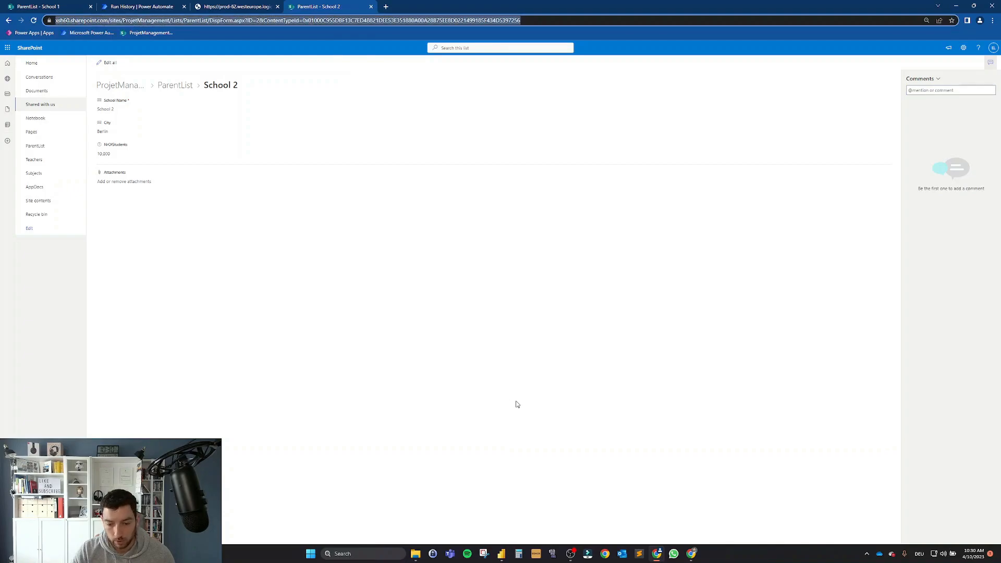
pyautogui.click(639, 553)
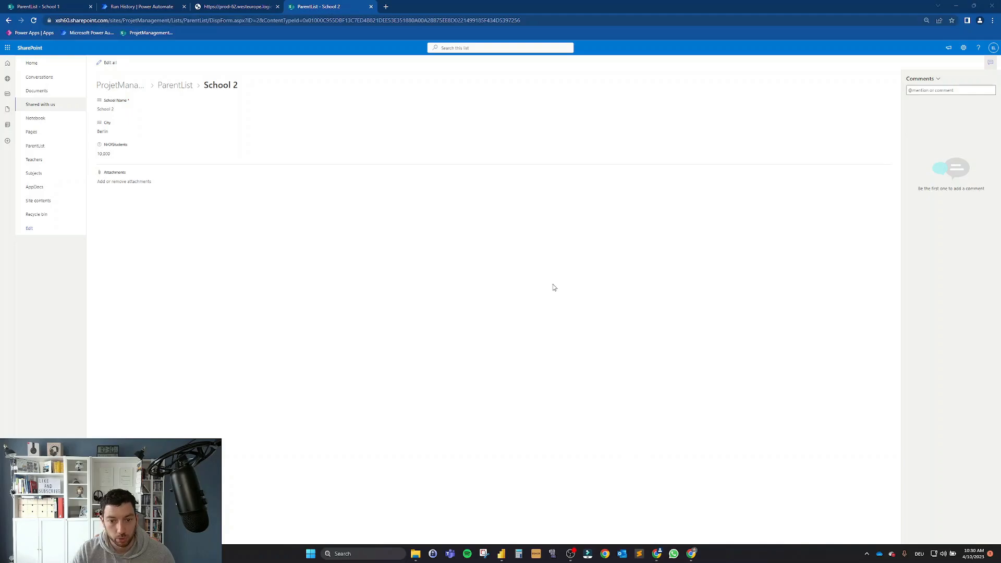
pyautogui.hotkey('ctrl', 'a')
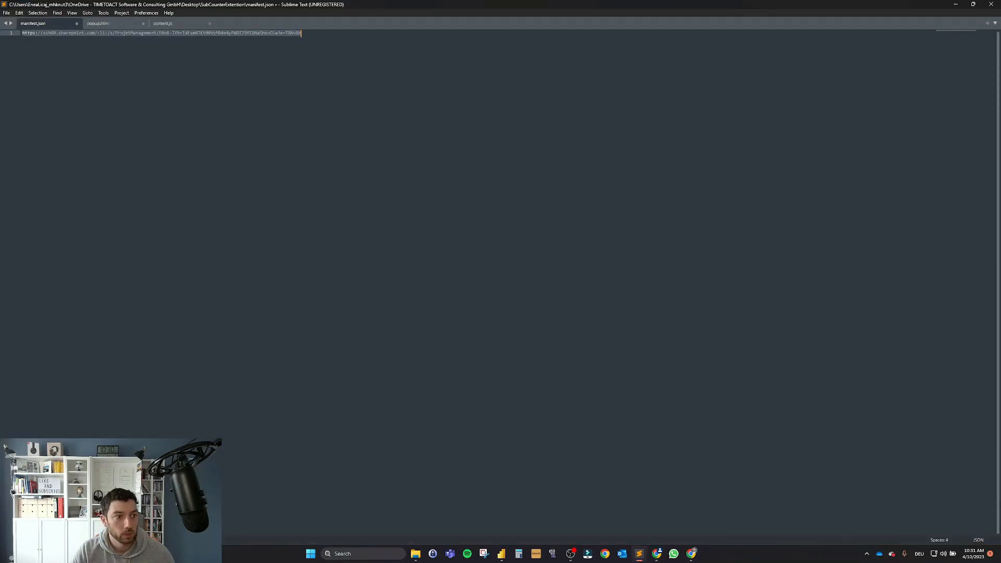
pyautogui.hotkey('ctrl', 'v')
pyautogui.doubleClick(392, 3)
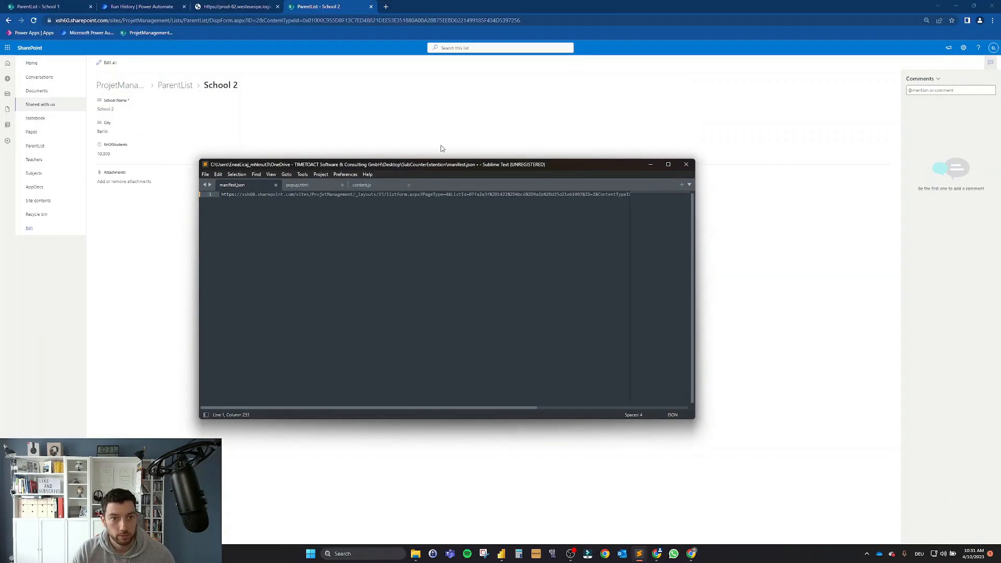
# Step: Copy the full address of the opened School 2 page and paste it as the second line of manifest.json
pyautogui.click(358, 20)
pyautogui.hotkey('ctrl', 'c')
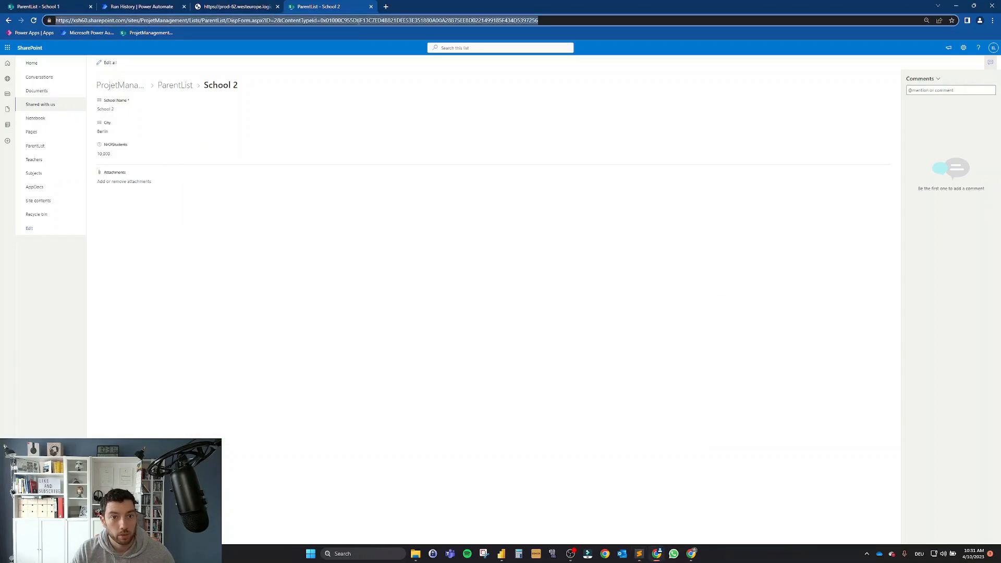
pyautogui.hotkey('alt', 'Tab')
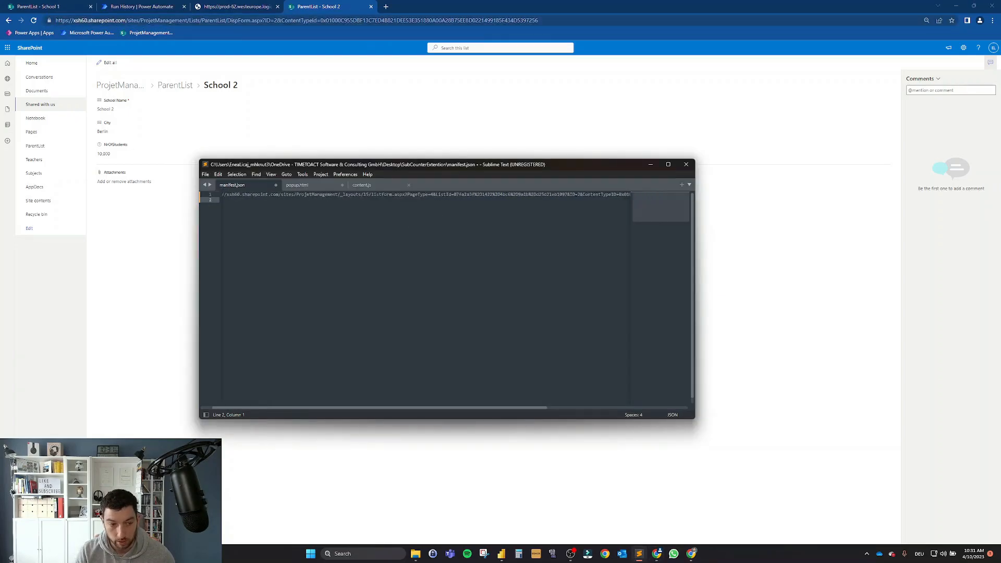
pyautogui.hotkey('ctrl', 'v')
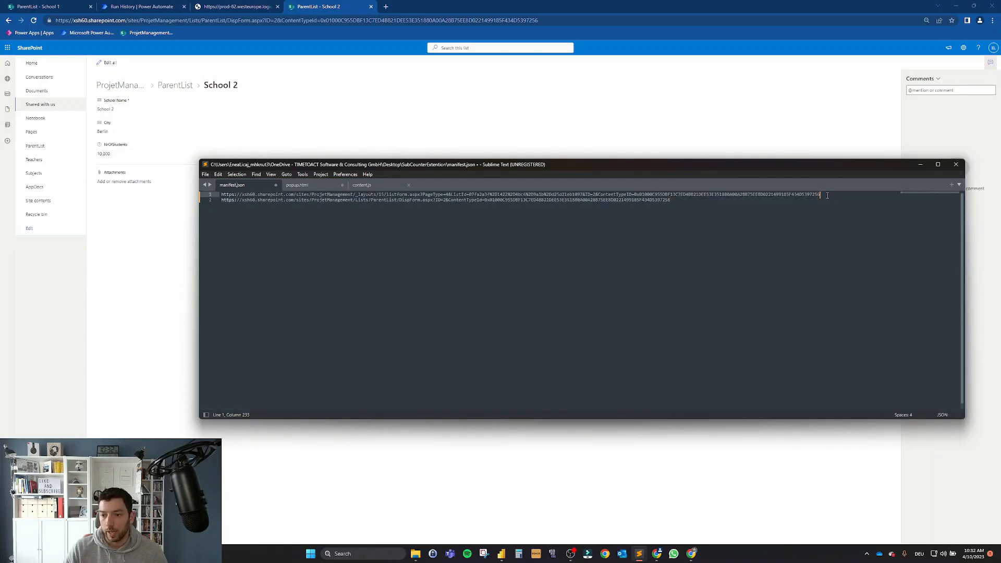
# Step: Compare the listform.aspx link with the DispForm.aspx link, examining the second URL's parts up to its ID parameter
pyautogui.moveTo(828, 195); pyautogui.dragTo(222, 193)
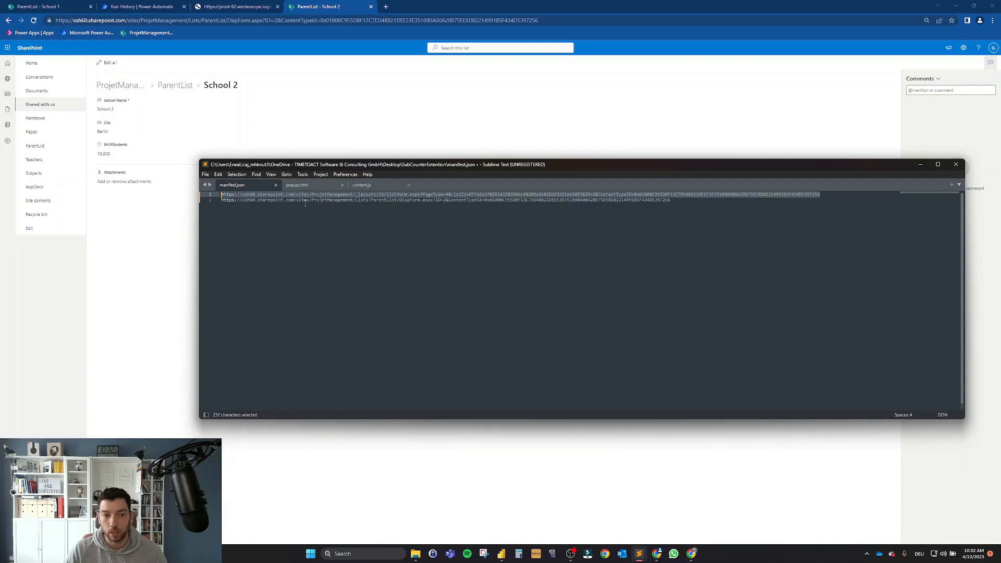
pyautogui.click(326, 215)
pyautogui.moveTo(673, 202); pyautogui.dragTo(222, 202)
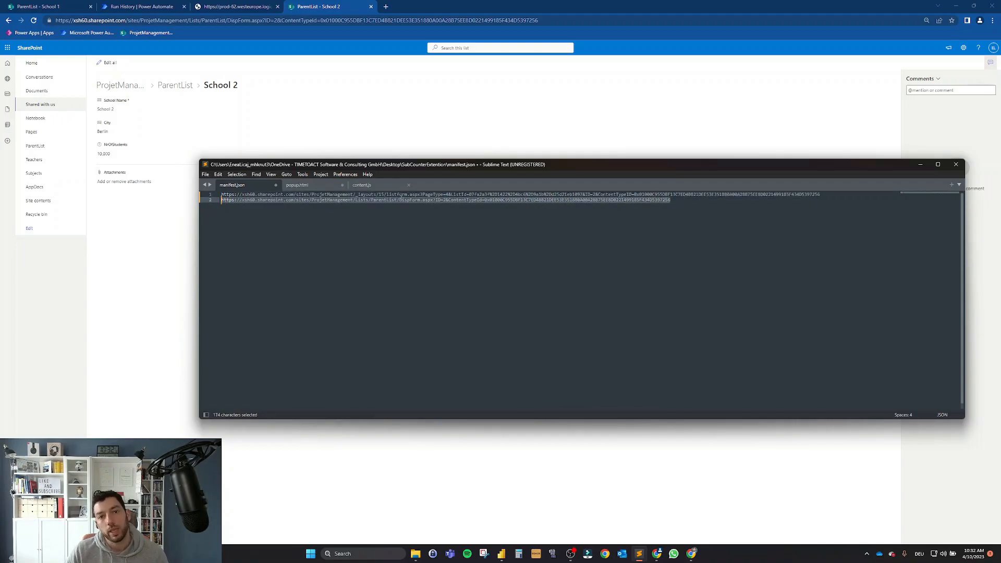
pyautogui.click(450, 204)
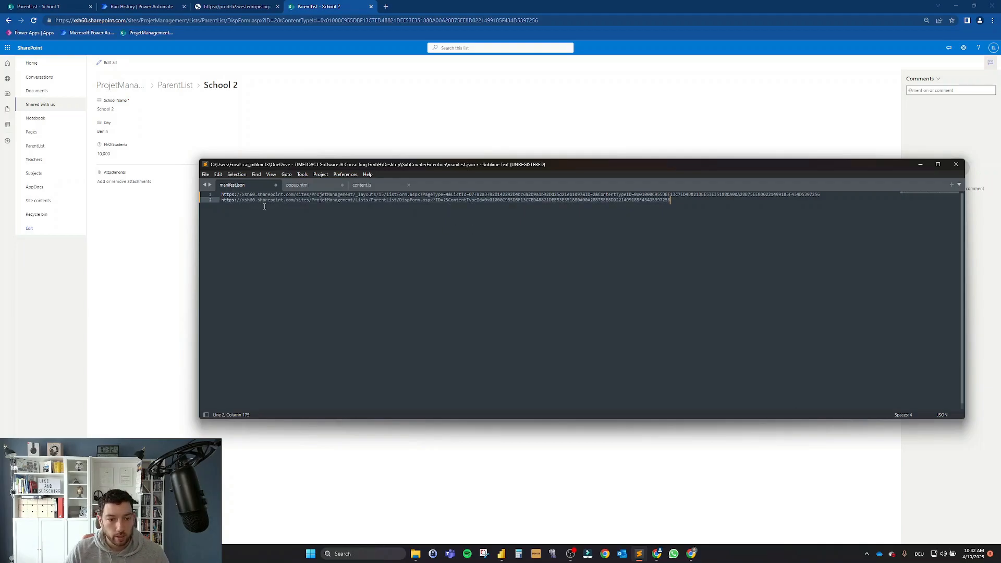
pyautogui.moveTo(235, 203); pyautogui.dragTo(445, 201)
pyautogui.click(440, 202)
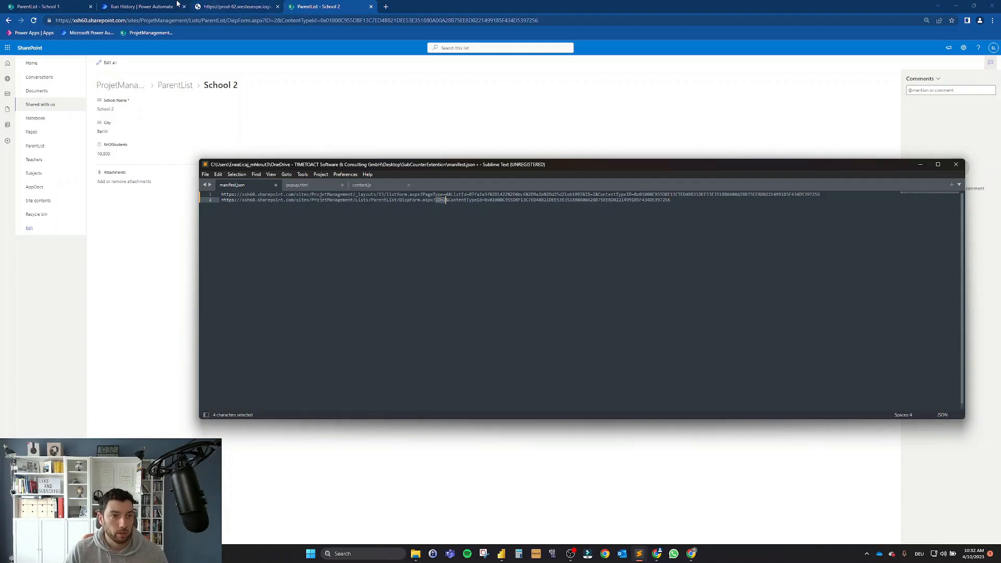
# Step: Check School 2's ID in the ParentList and examine the ContentTypeId parameter at the end of the DispForm.aspx link
pyautogui.click(67, 5)
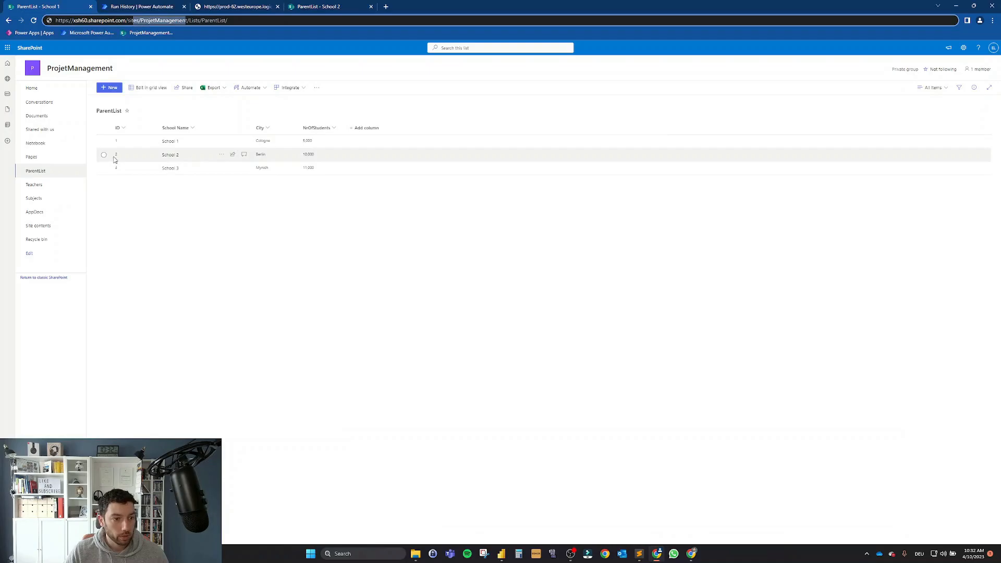
pyautogui.hotkey('alt', 'Tab')
pyautogui.click(453, 201)
pyautogui.moveTo(448, 201); pyautogui.dragTo(645, 204)
pyautogui.click(503, 217)
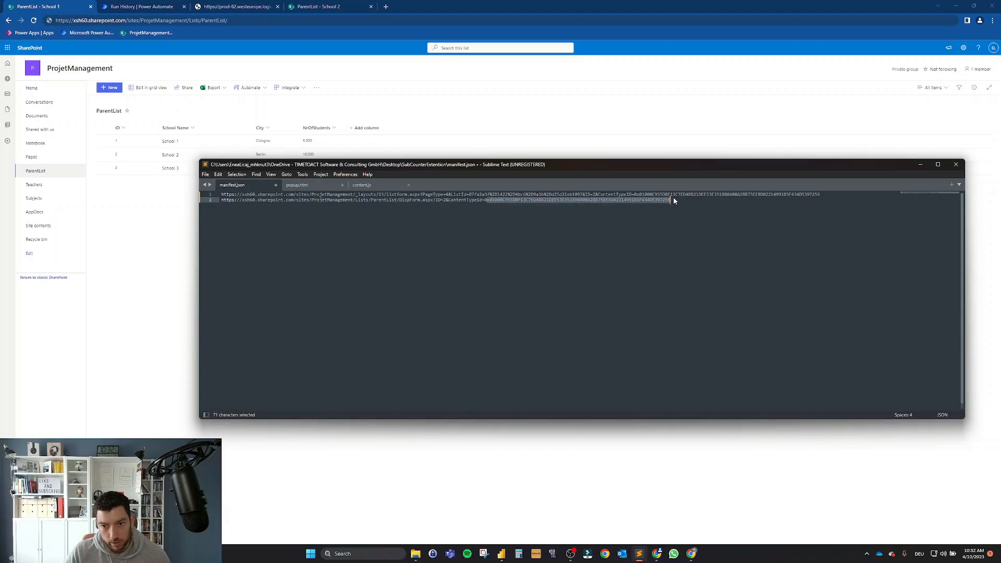
pyautogui.click(666, 201)
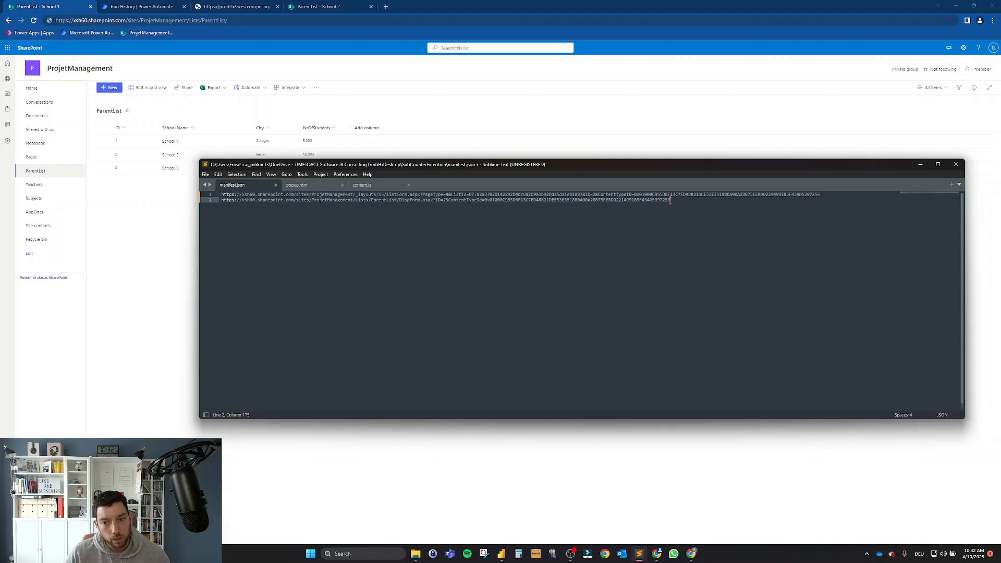
pyautogui.click(363, 64)
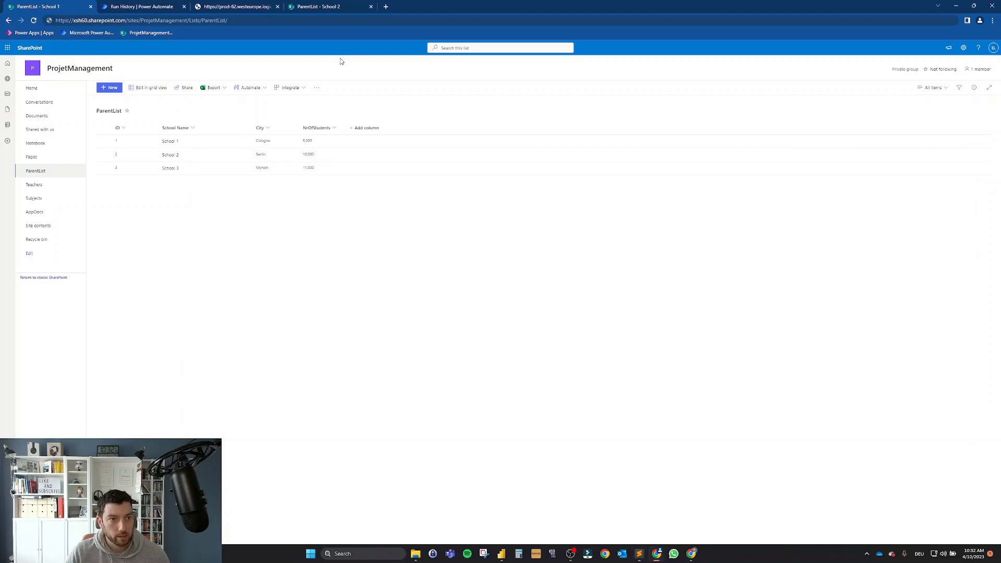
# Step: Compare the last digits of the ContentTypeID in the School 1, School 2 and School 3 links of the raw output
pyautogui.click(245, 6)
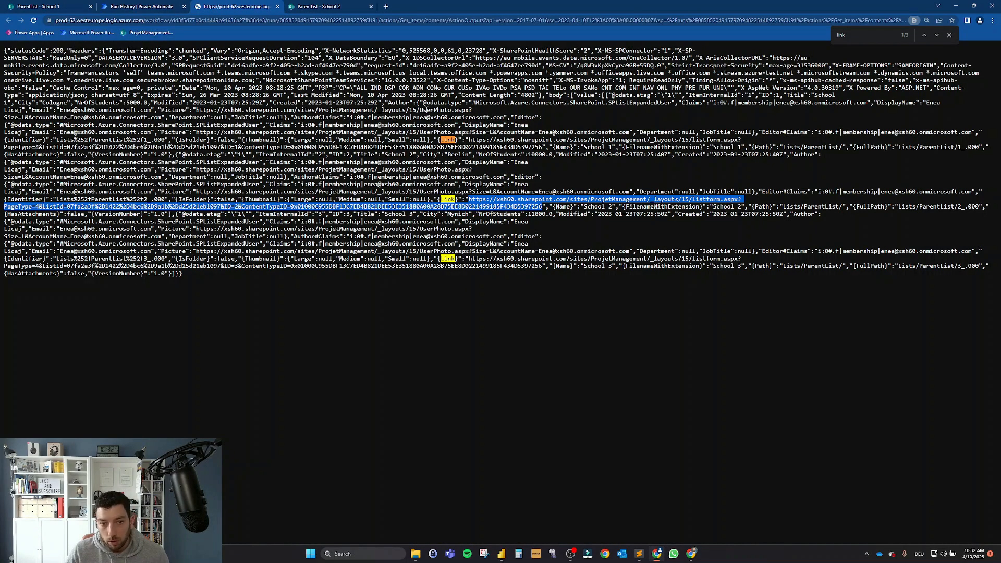
pyautogui.click(502, 147)
pyautogui.moveTo(532, 148); pyautogui.dragTo(543, 151)
pyautogui.moveTo(532, 207); pyautogui.dragTo(542, 207)
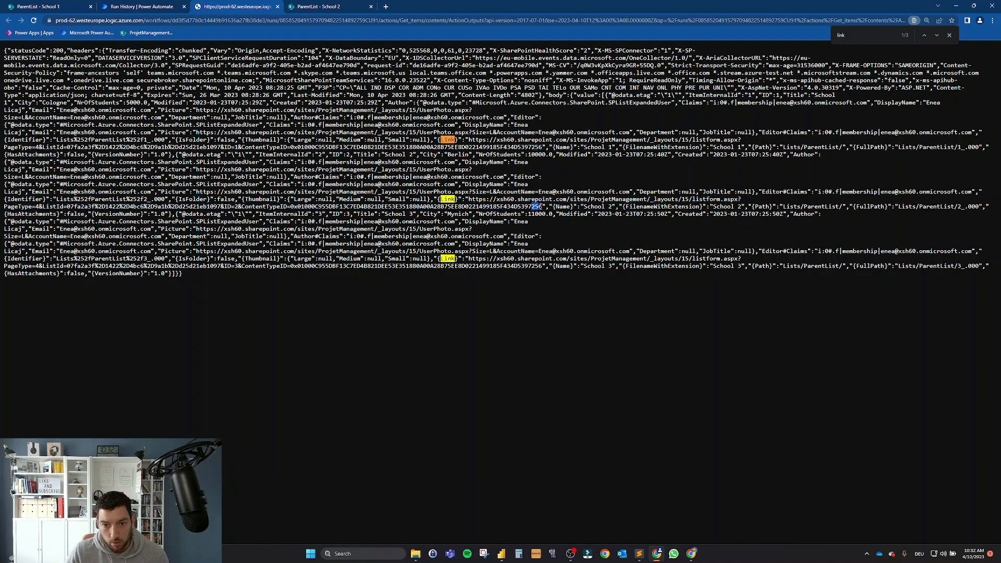
pyautogui.moveTo(530, 267); pyautogui.dragTo(540, 268)
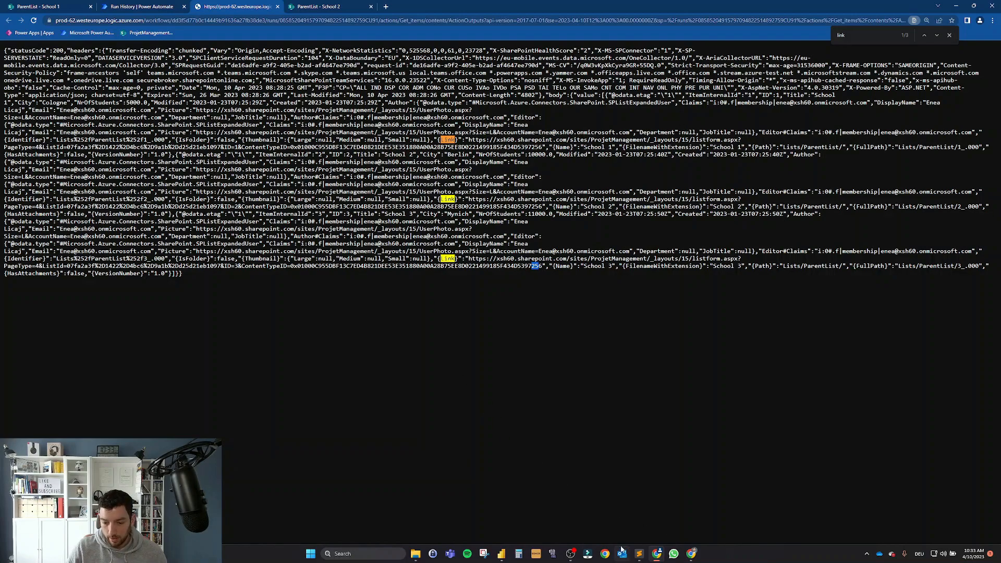
# Step: Copy the DispForm.aspx link from the second line of manifest.json and load it in the School 2 browser tab
pyautogui.click(639, 554)
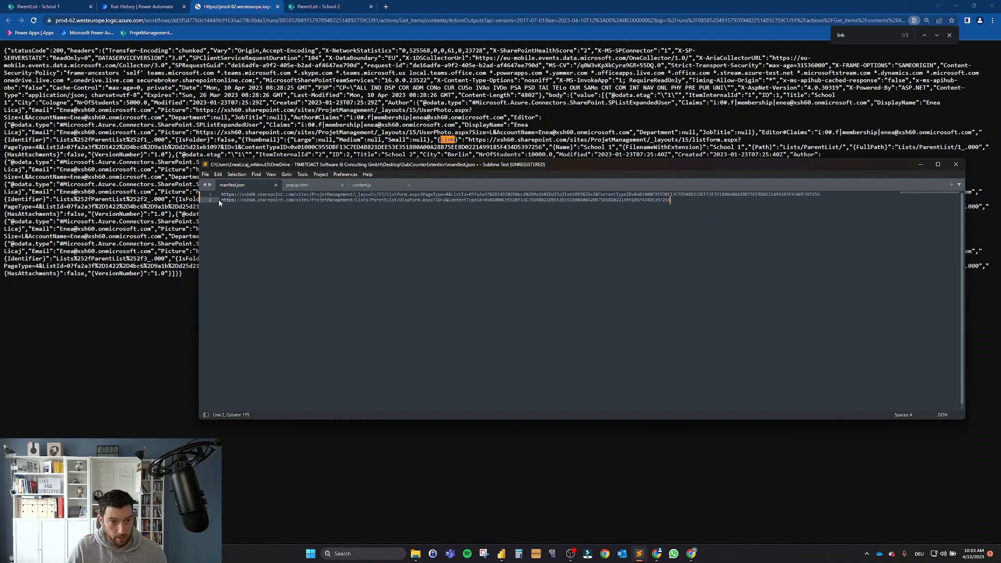
pyautogui.moveTo(221, 200); pyautogui.dragTo(680, 202)
pyautogui.hotkey('ctrl', 'c')
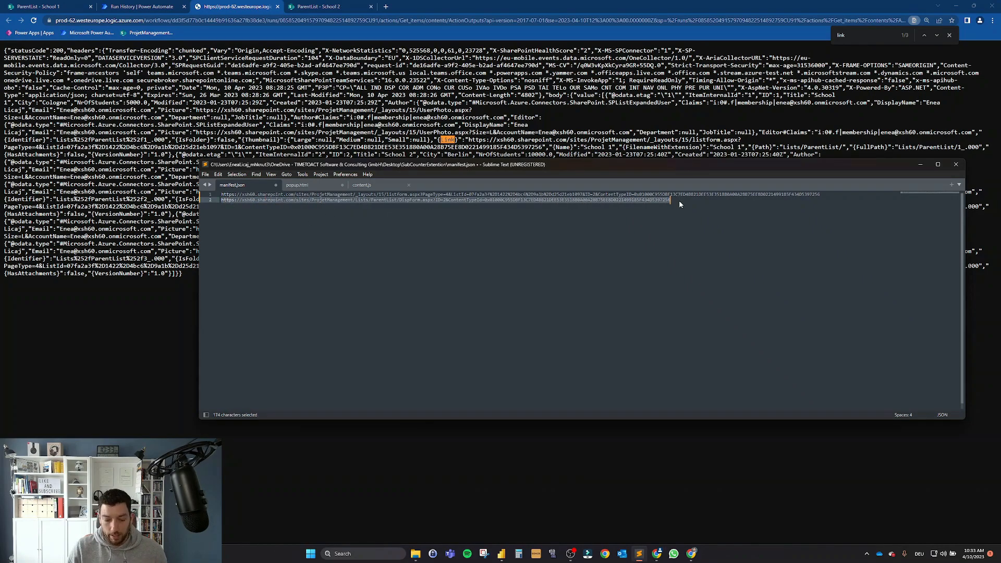
pyautogui.click(319, 6)
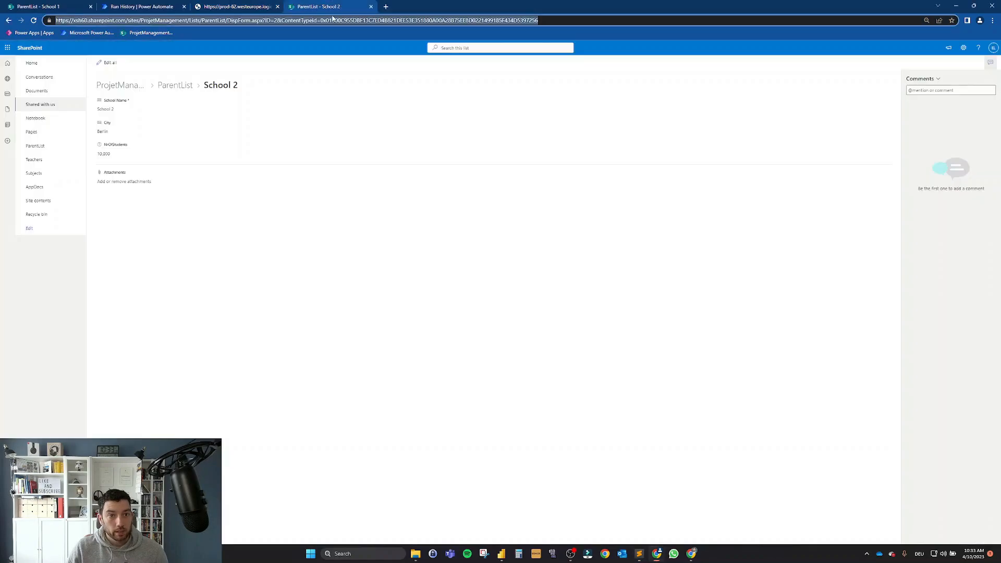
pyautogui.click(295, 20)
pyautogui.hotkey('ctrl', 'v')
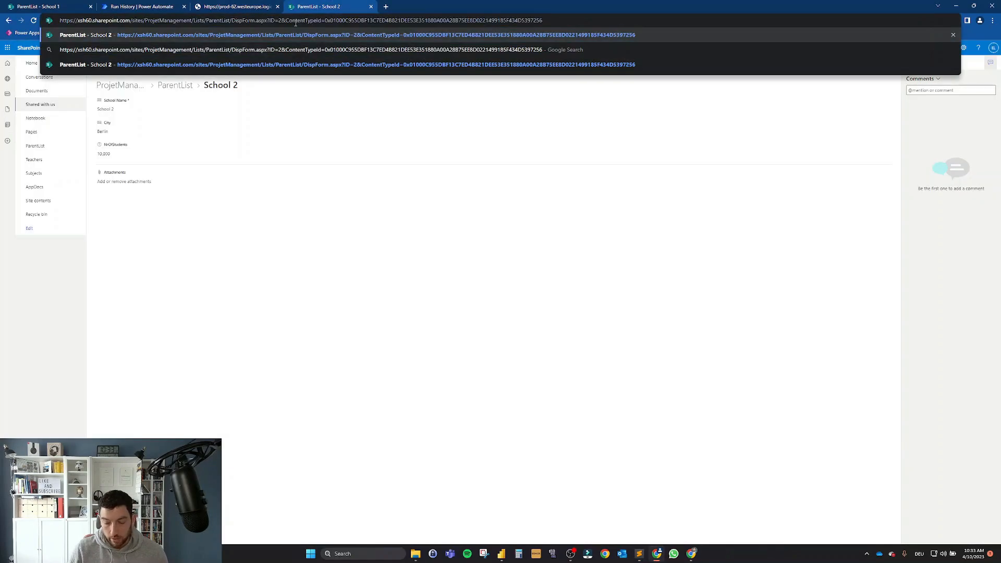
pyautogui.press('Return')
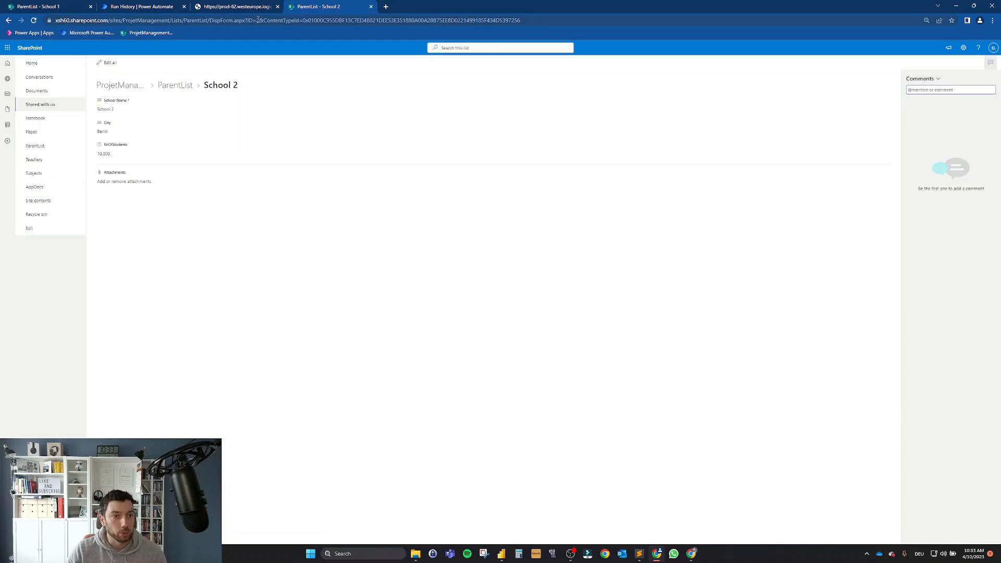
# Step: Change the ID parameter in the DispForm.aspx link to 1 and load that item's page
pyautogui.doubleClick(257, 20)
pyautogui.press('Left')
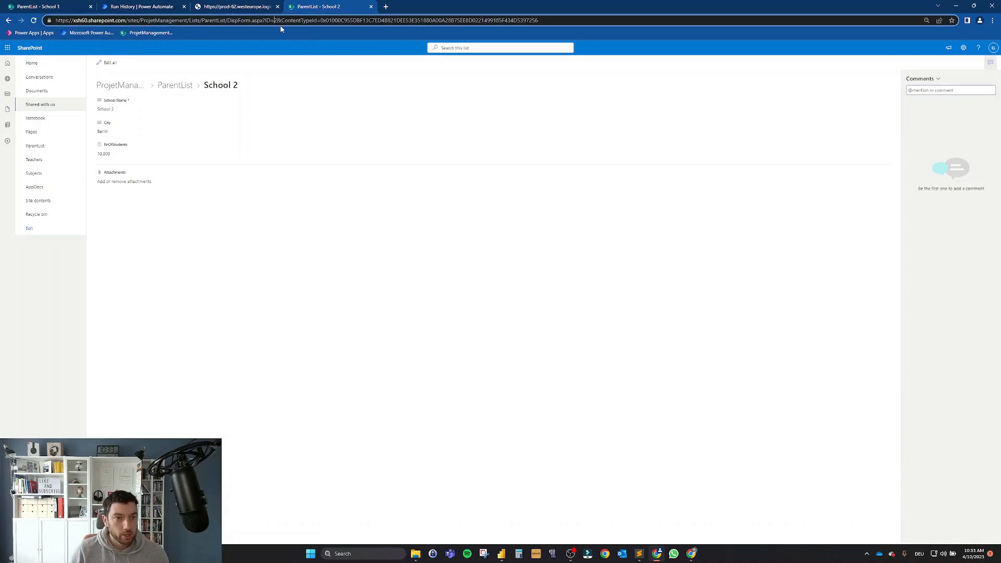
pyautogui.press('BackSpace')
pyautogui.write('1')
pyautogui.press('Return')
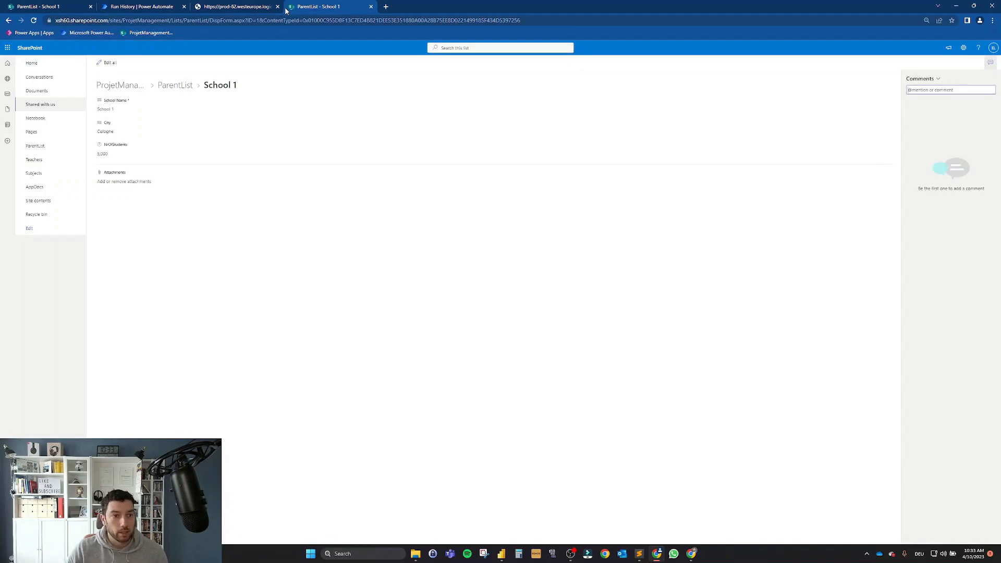
# Step: Change the ID parameter in the DispForm.aspx link to 3 and load that item's page
pyautogui.click(258, 21)
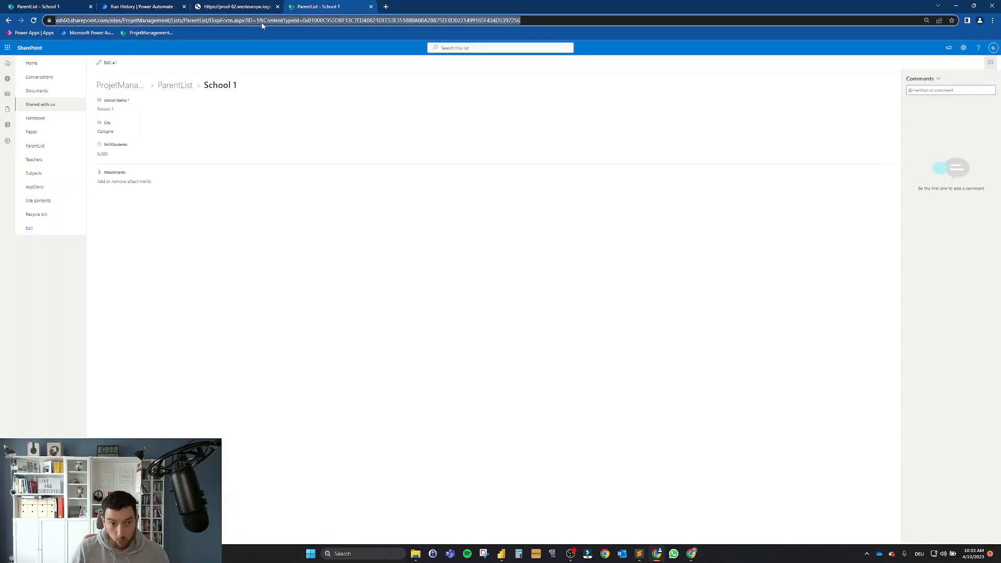
pyautogui.click(262, 21)
pyautogui.write('3')
pyautogui.press('Return')
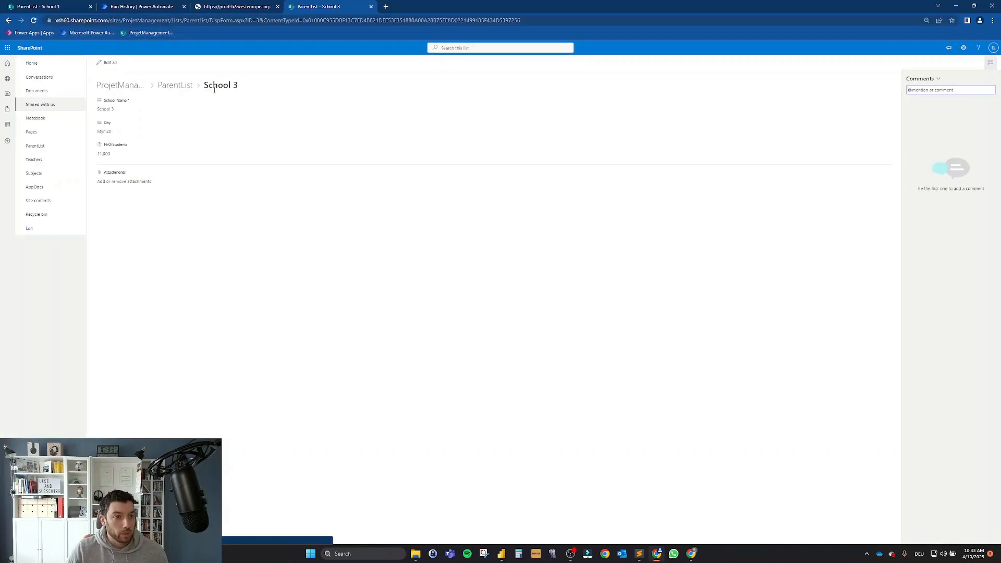
# Step: Try the DispForm.aspx link with ID 4, return to the School 3 page and examine the link's ContentTypeId part
pyautogui.click(262, 21)
pyautogui.click(262, 20)
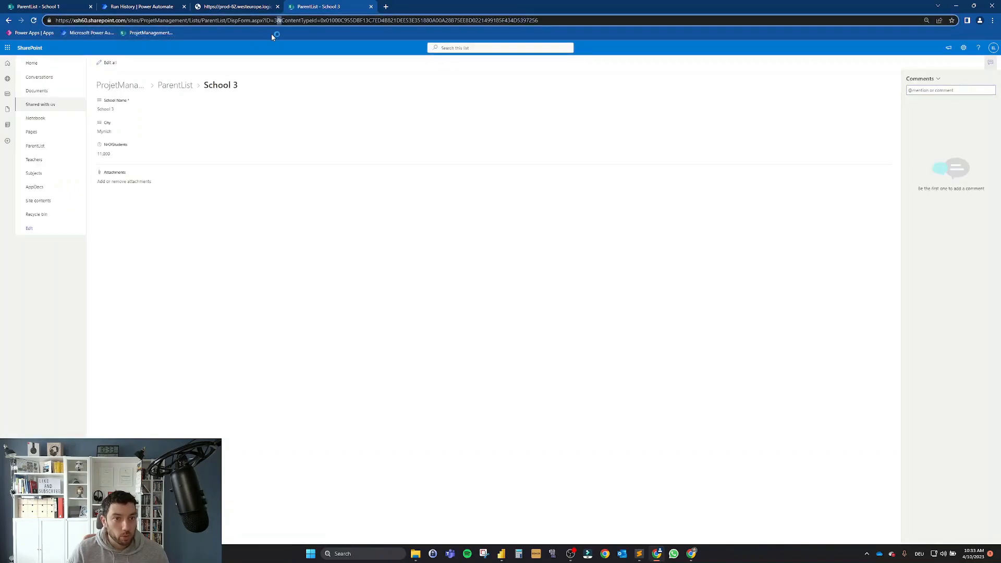
pyautogui.press('BackSpace')
pyautogui.write('4')
pyautogui.press('Return')
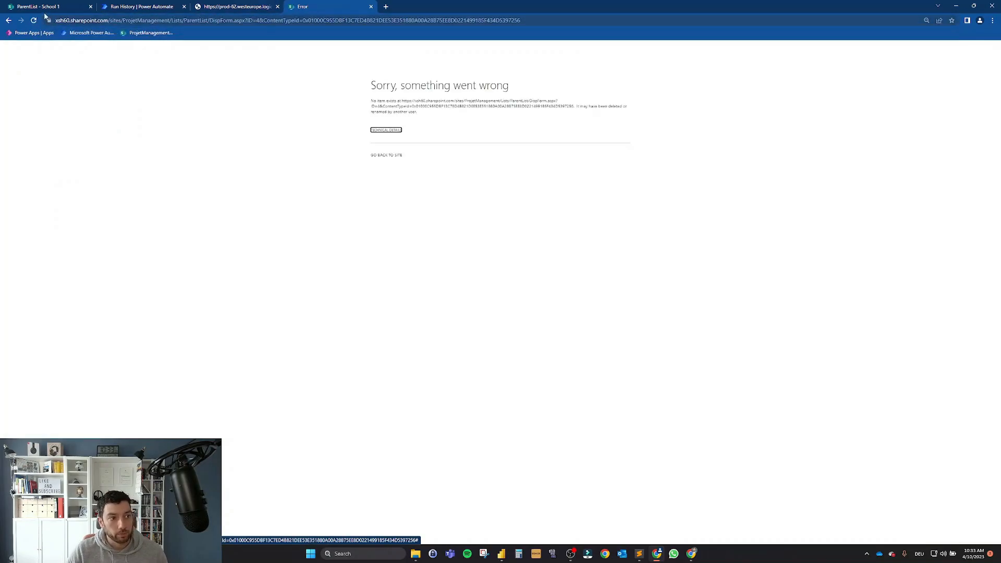
pyautogui.click(8, 19)
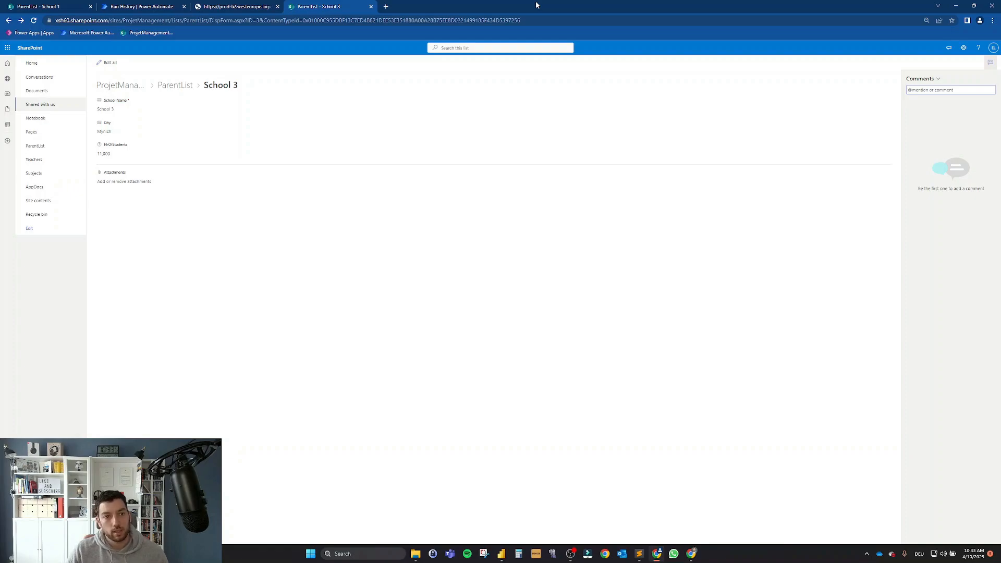
pyautogui.moveTo(364, 20); pyautogui.dragTo(519, 23)
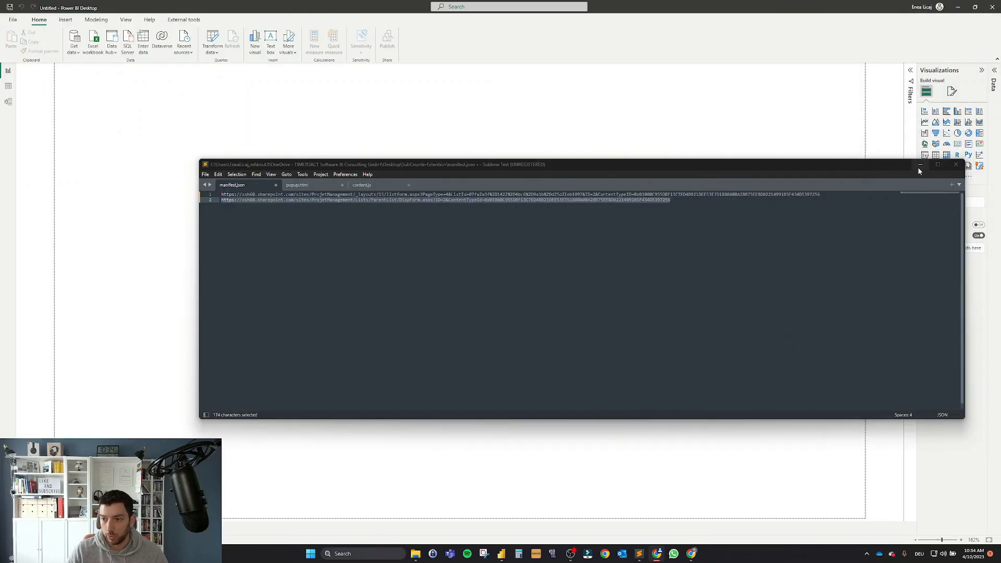
# Step: Switch to the blank Power BI Desktop report and connect to a SharePoint Online List as a new data source
pyautogui.click(919, 165)
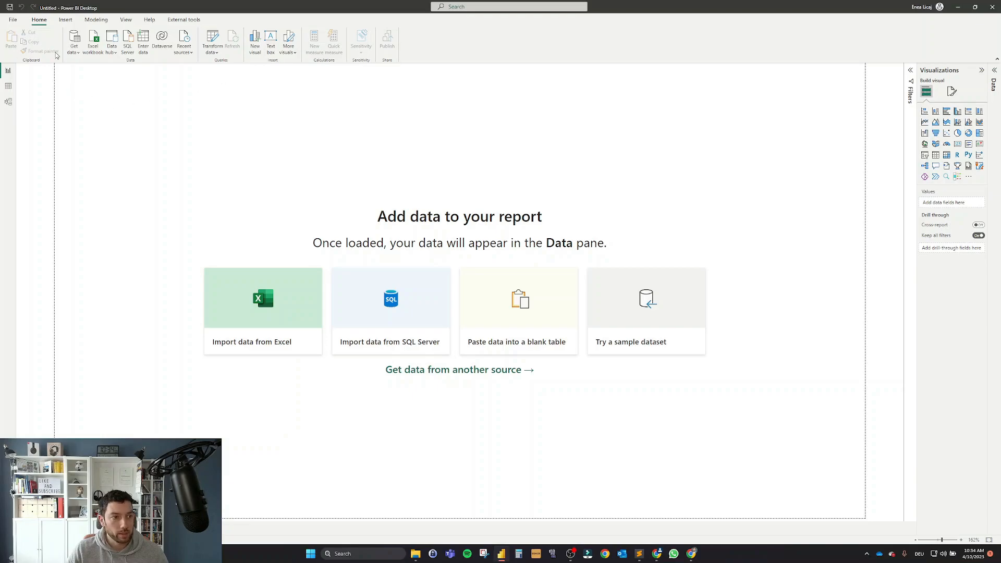
pyautogui.click(73, 50)
pyautogui.click(89, 222)
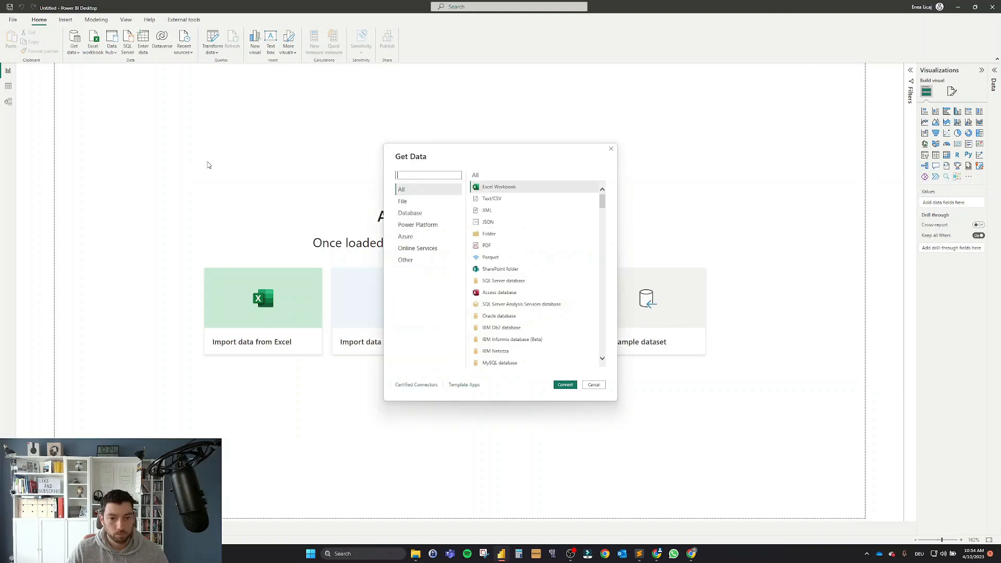
pyautogui.click(435, 249)
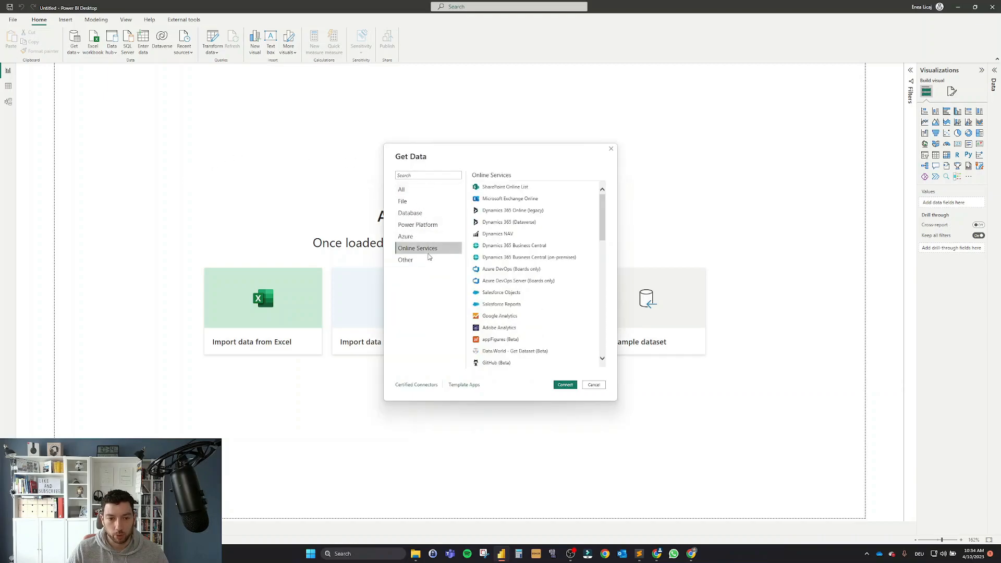
pyautogui.click(505, 188)
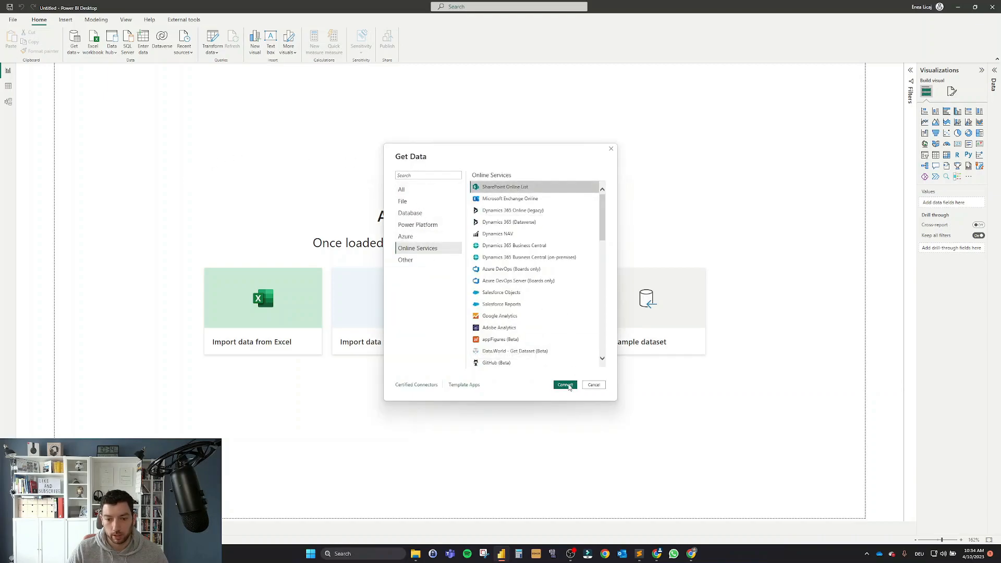
pyautogui.click(565, 384)
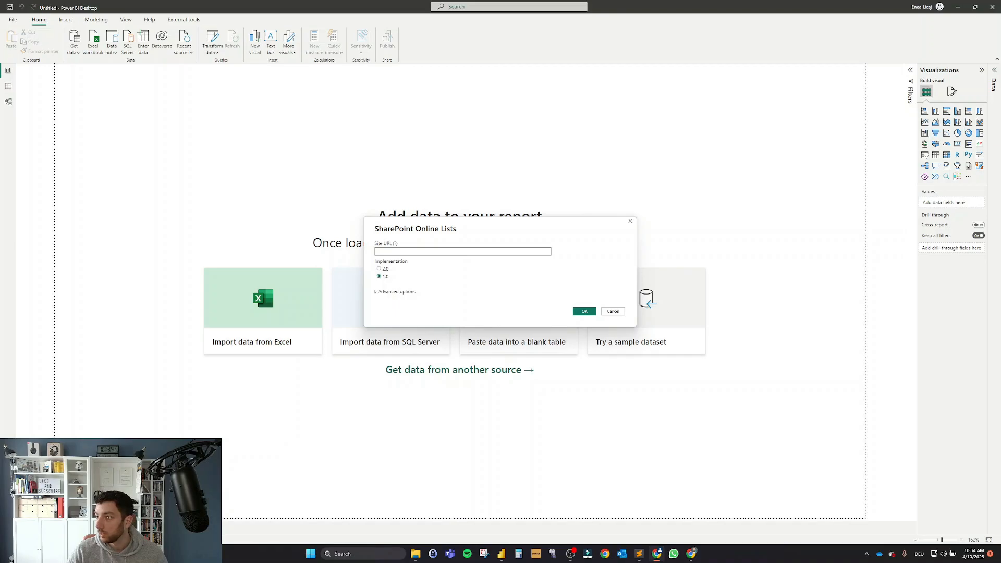
pyautogui.click(487, 251)
pyautogui.write('https://xsh60.sharepoint.com/sites/ProjetManagement')
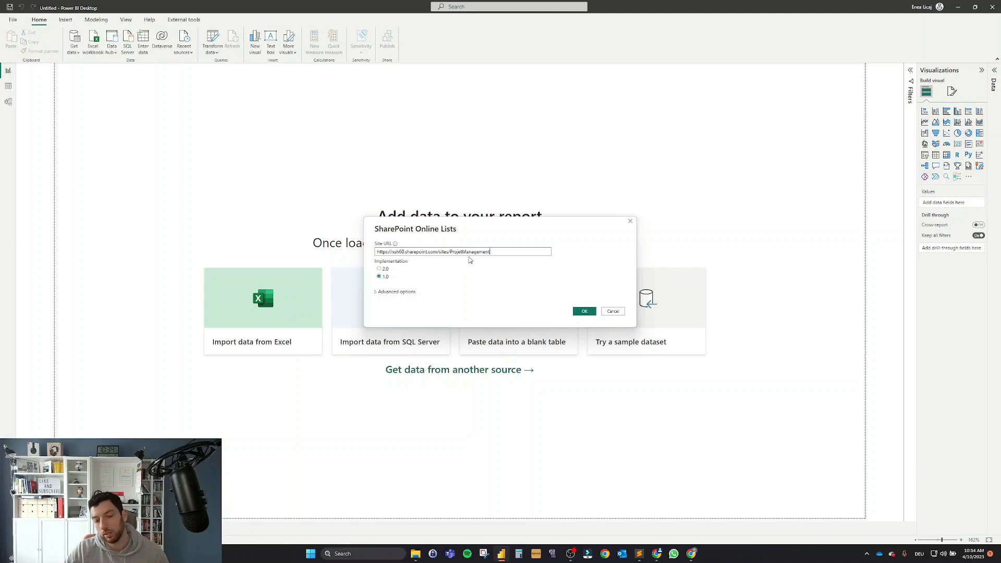
pyautogui.click(593, 312)
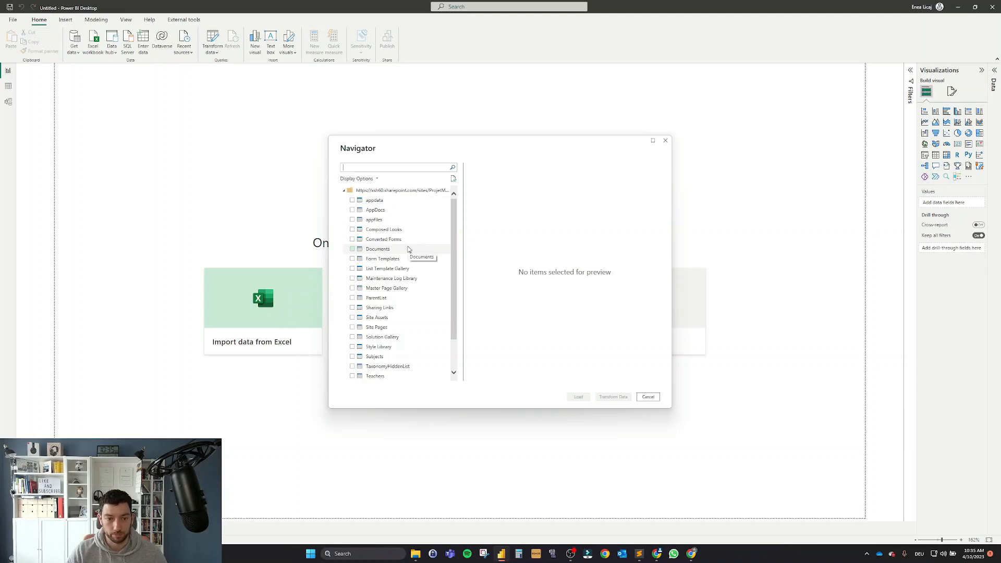
# Step: Select the ParentList table, open it for transformation in the Power Query Editor and maximize the editor
pyautogui.click(352, 299)
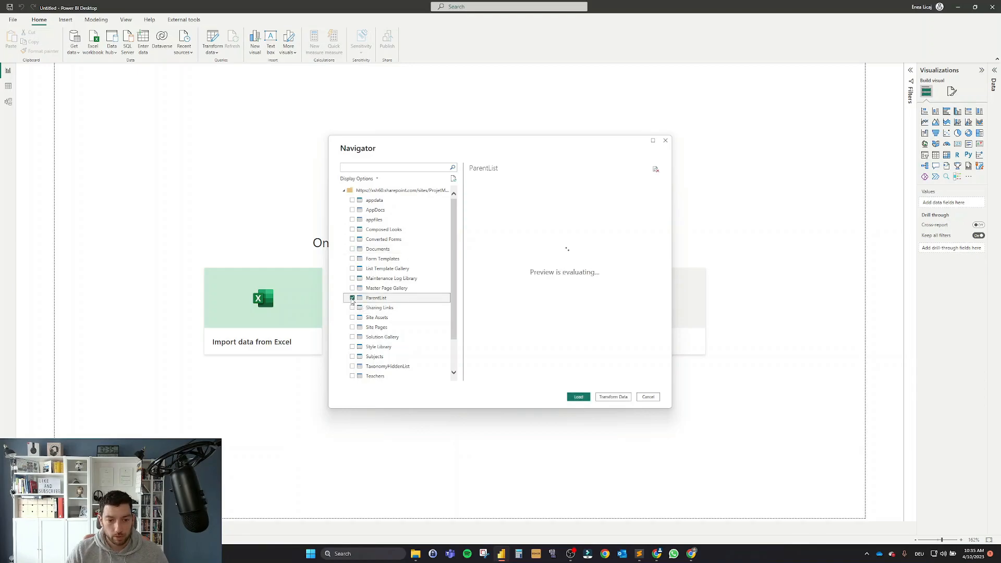
pyautogui.click(623, 398)
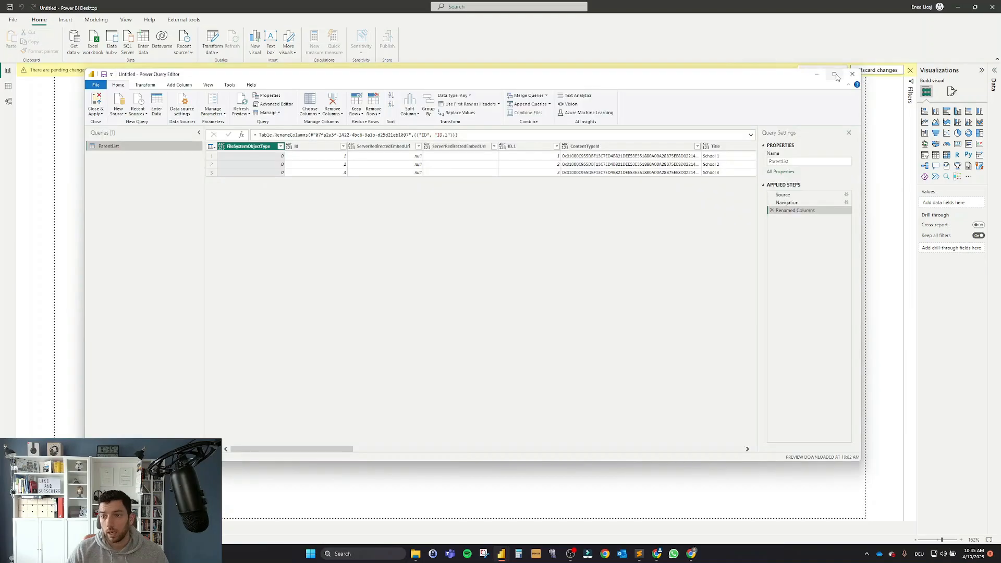
pyautogui.click(836, 77)
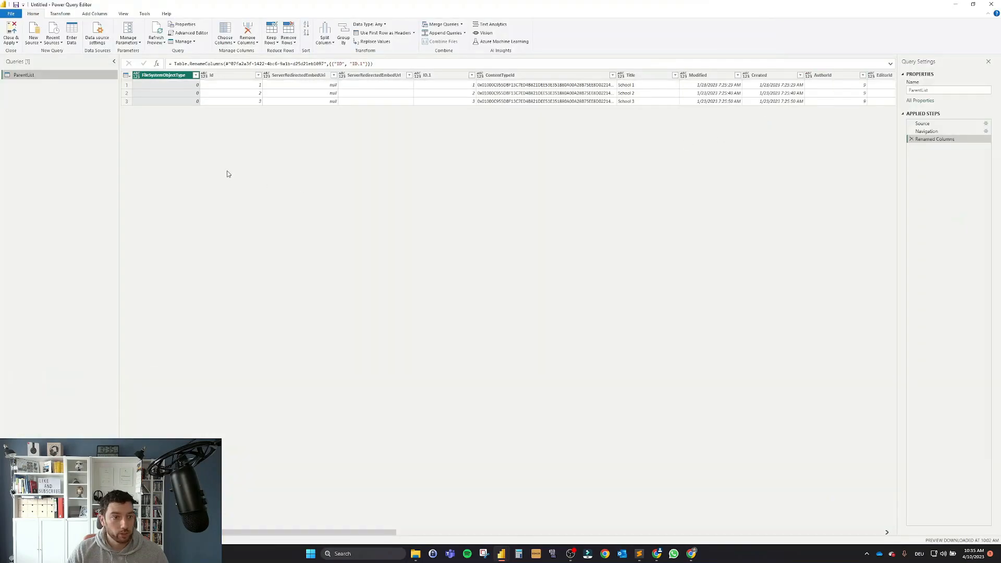
# Step: Look through the ParentList query's columns and compare them with the columns of the ParentList in SharePoint
pyautogui.moveTo(374, 533); pyautogui.dragTo(335, 500)
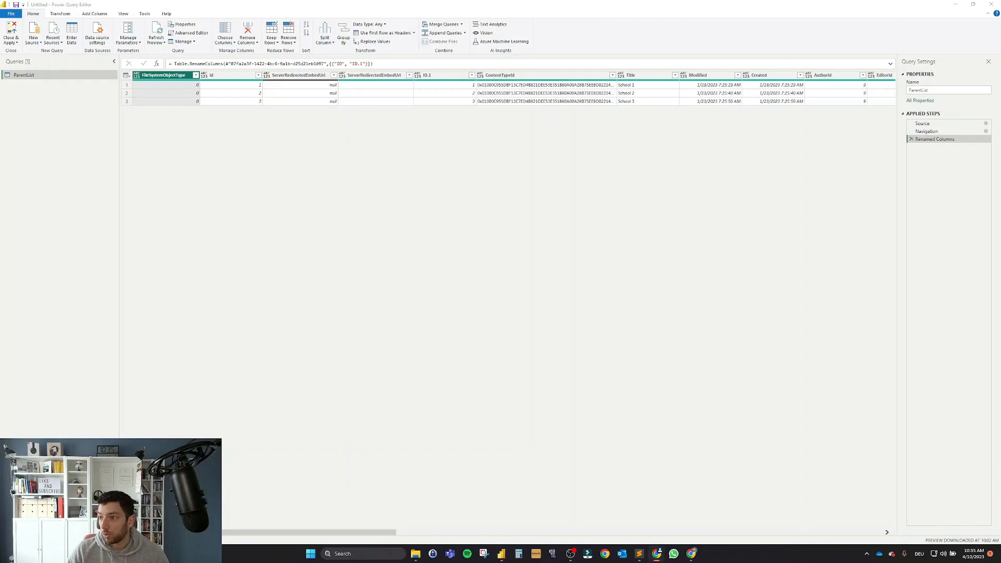
pyautogui.moveTo(1000, 203); pyautogui.dragTo(534, 179)
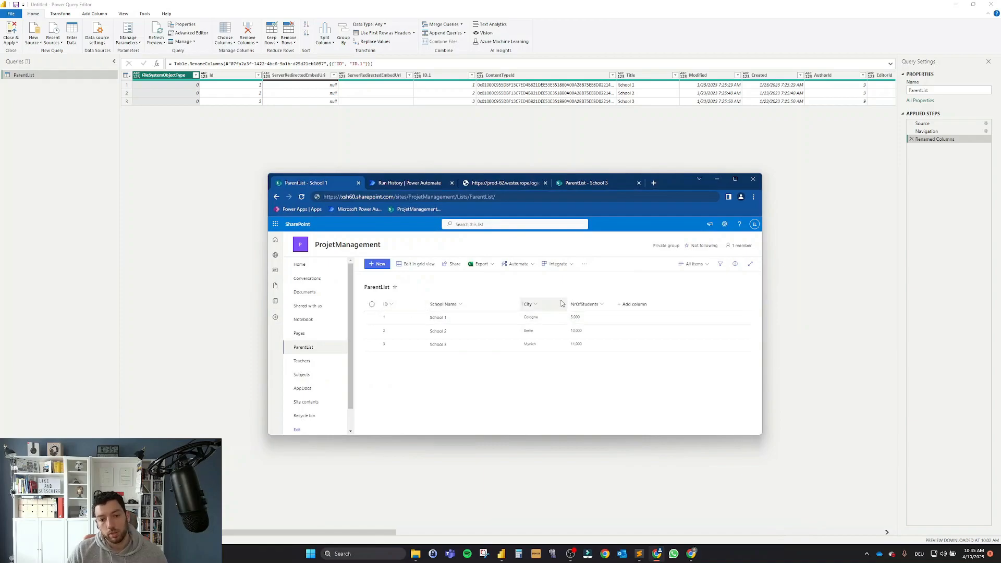
pyautogui.moveTo(678, 179); pyautogui.dragTo(1000, 261)
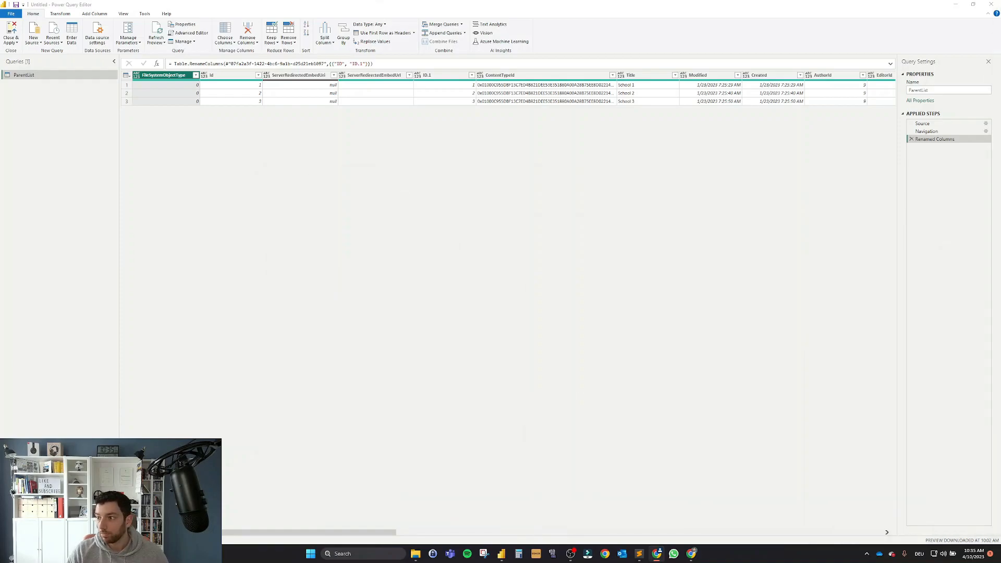
# Step: Choose only the Id, Title, City and NrOfStudents columns to keep in the ParentList query
pyautogui.click(234, 44)
pyautogui.click(235, 55)
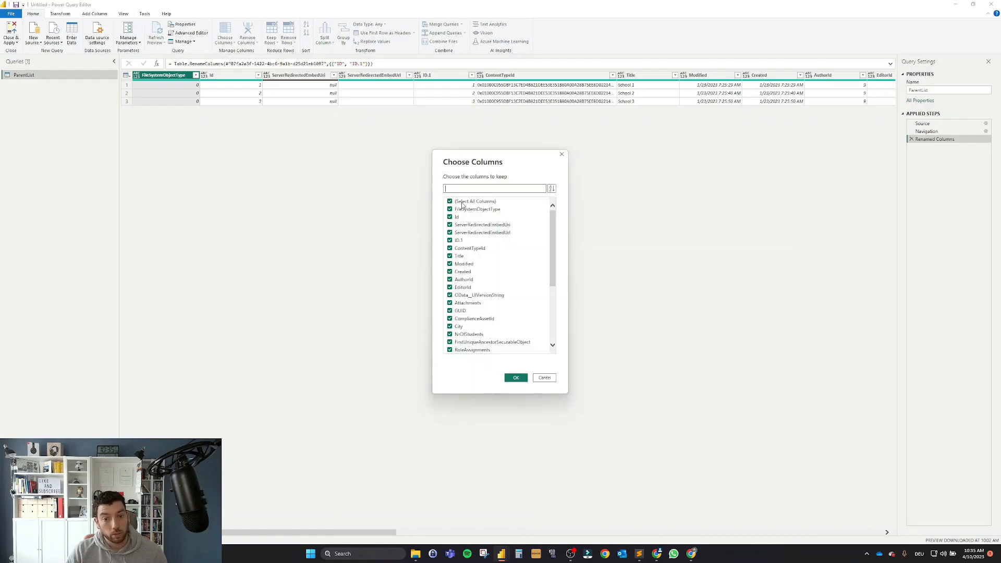
pyautogui.click(462, 204)
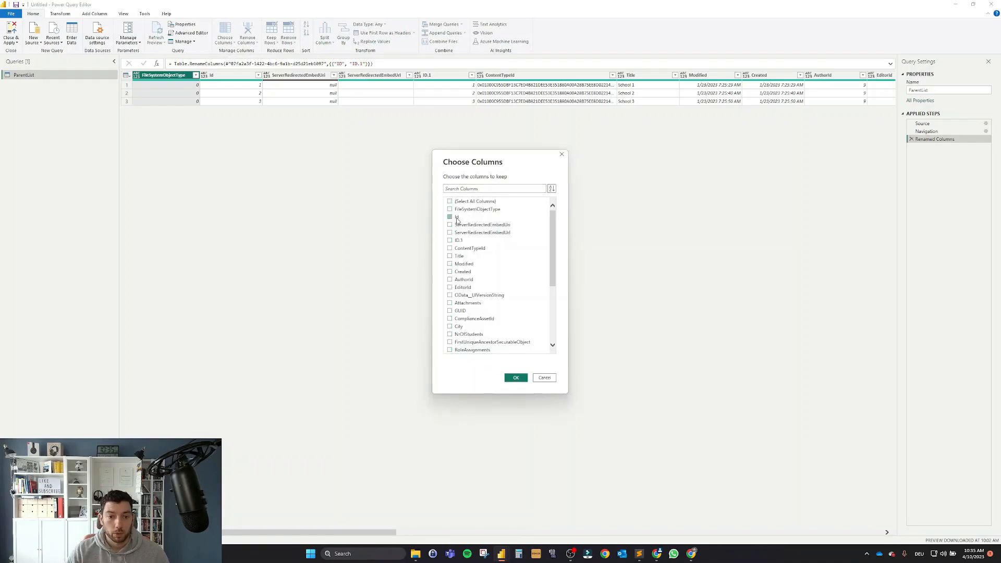
pyautogui.click(458, 256)
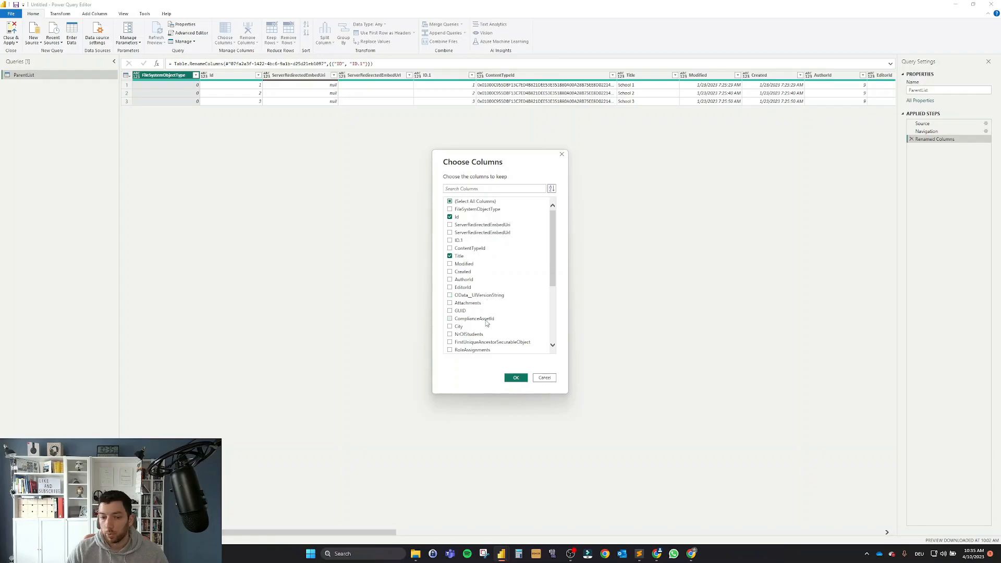
pyautogui.click(454, 327)
pyautogui.click(484, 334)
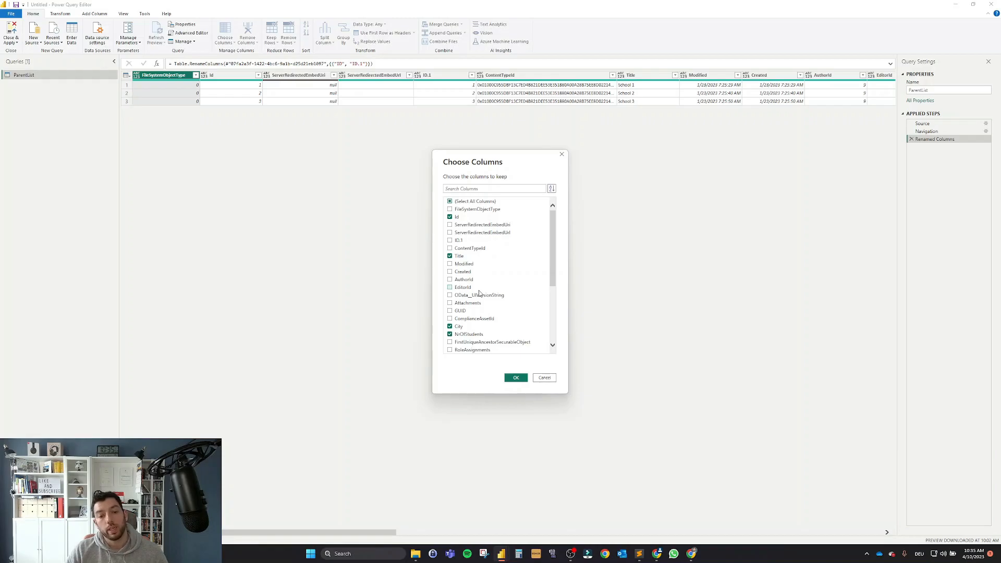
# Step: Check the ID and ContentTypeId parts of the DispForm.aspx link in manifest.json
pyautogui.click(639, 553)
pyautogui.click(446, 200)
pyautogui.moveTo(672, 201); pyautogui.dragTo(497, 203)
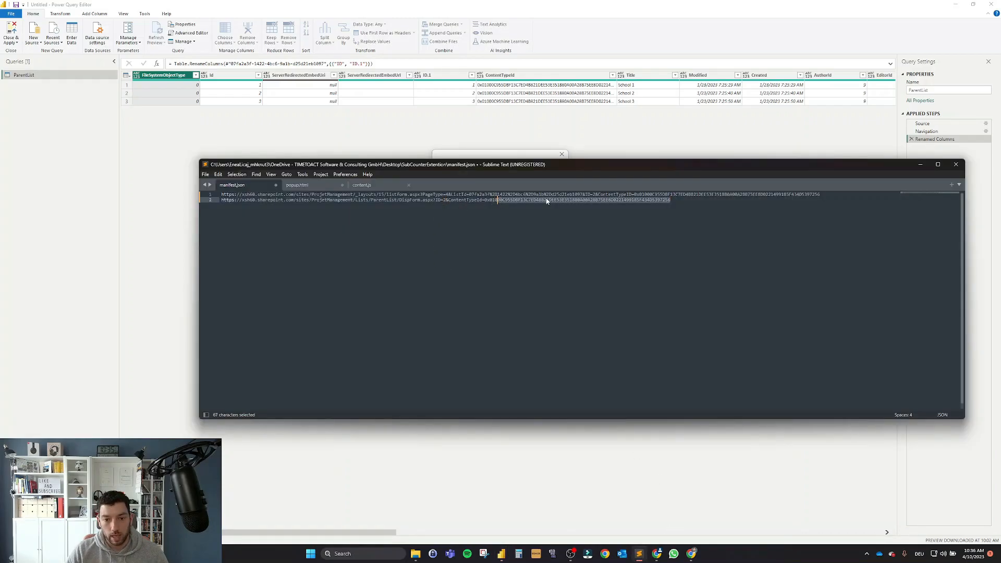
pyautogui.click(920, 164)
# Step: Add ContentTypeId to the columns to keep, apply the selection and widen that column to show its full values
pyautogui.scroll(-2, 487, 268)
pyautogui.scroll(-1, 484, 294)
pyautogui.scroll(-1, 465, 300)
pyautogui.scroll(-1, 468, 312)
pyautogui.scroll(5, 463, 327)
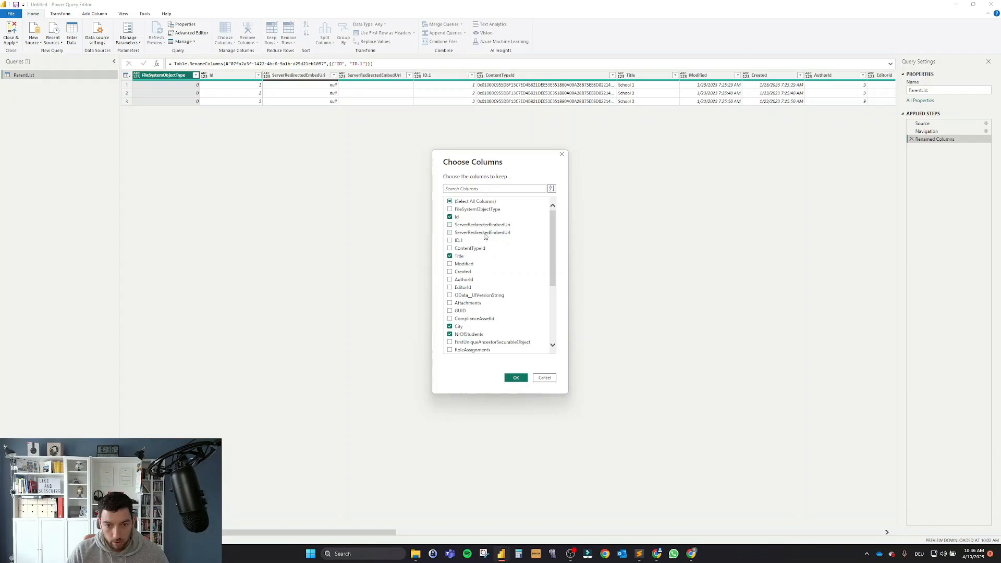
pyautogui.click(450, 248)
pyautogui.click(515, 378)
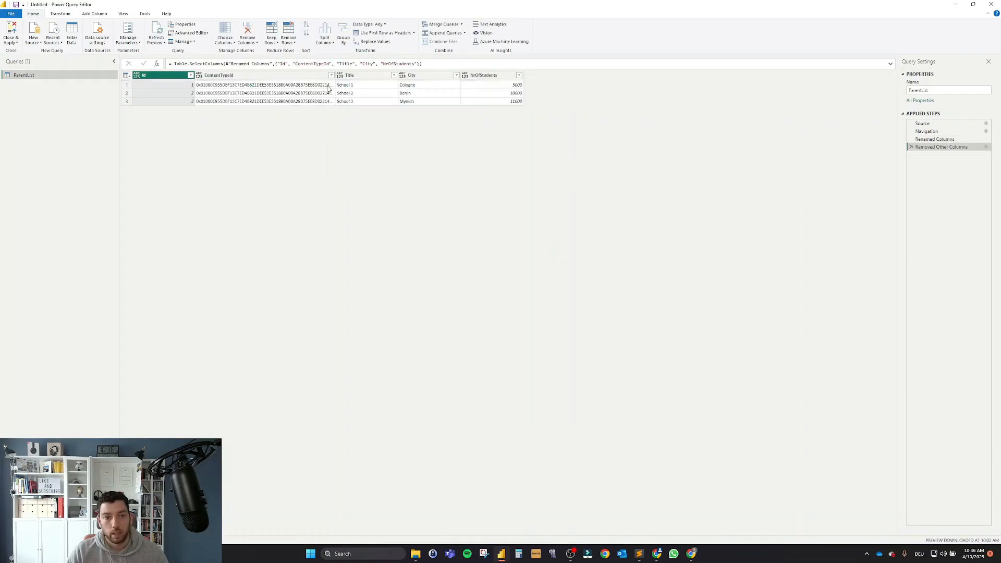
pyautogui.moveTo(335, 75); pyautogui.dragTo(550, 75)
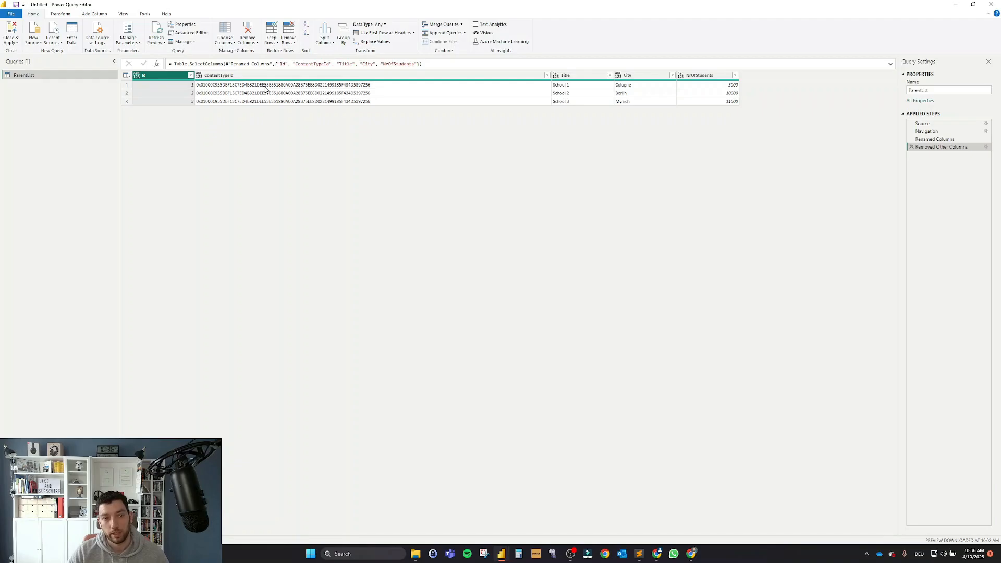
# Step: Start a custom column in the ParentList query and name it Link2Item
pyautogui.click(88, 15)
pyautogui.click(42, 40)
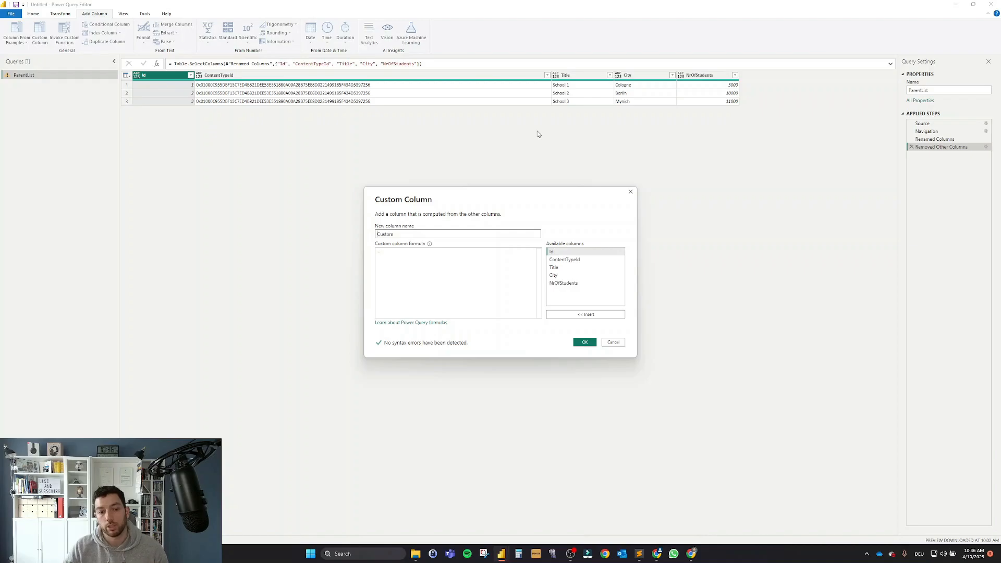
pyautogui.doubleClick(410, 235)
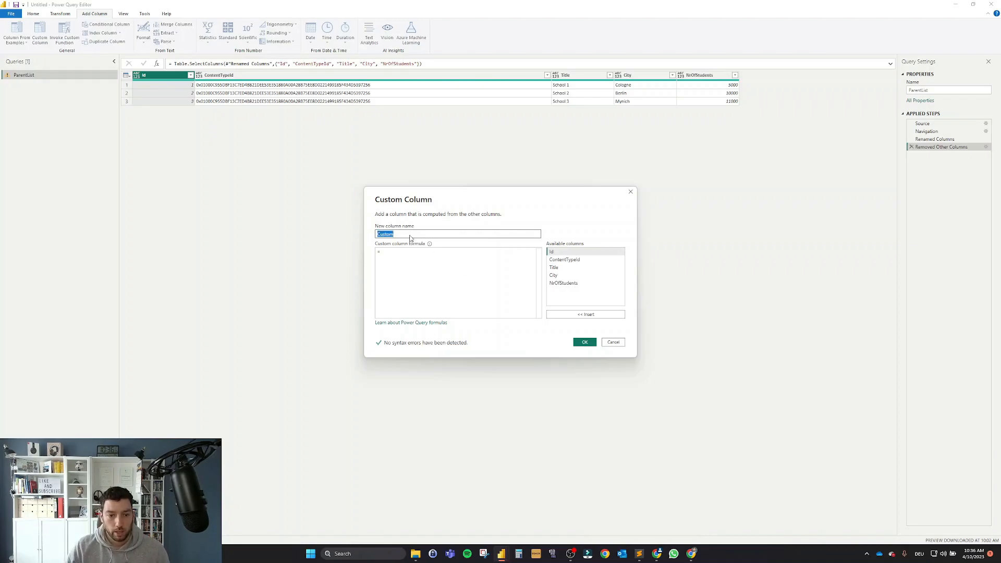
pyautogui.write('Link')
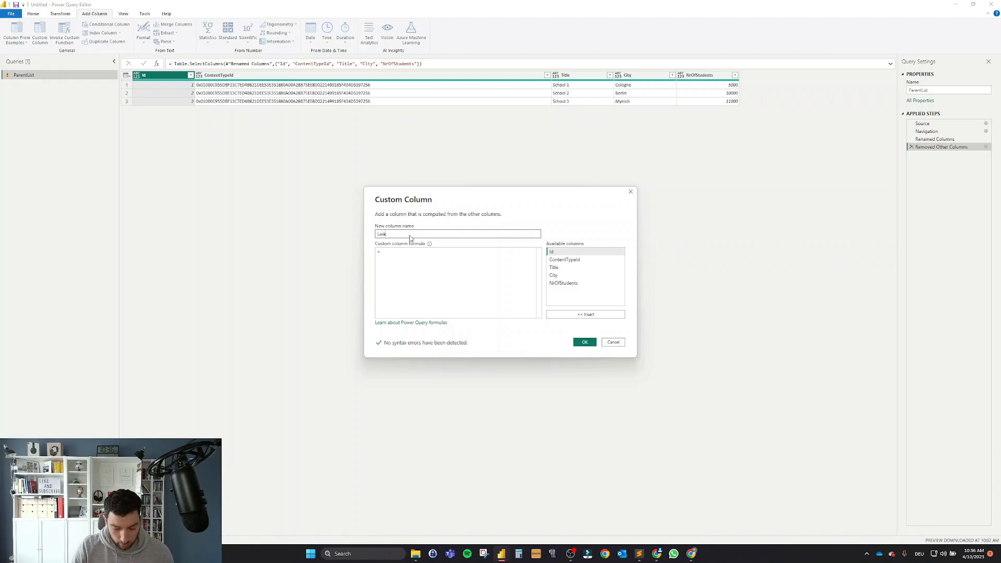
pyautogui.write('2Item')
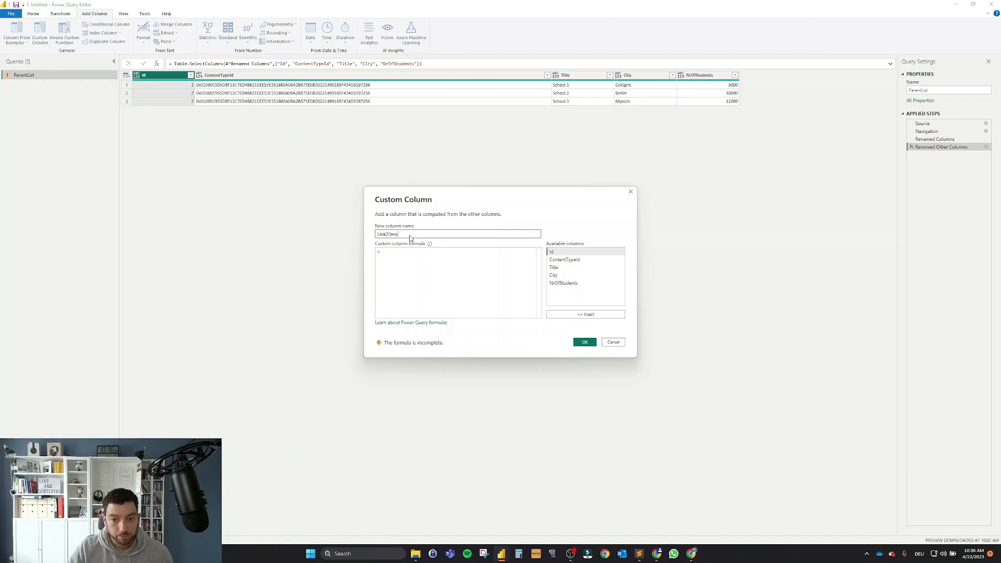
# Step: Copy the DispForm.aspx link up to "ID=" from manifest.json in Sublime Text and enter it as quoted text in the Link2Item formula
pyautogui.click(639, 553)
pyautogui.click(362, 249)
pyautogui.moveTo(223, 200); pyautogui.dragTo(443, 201)
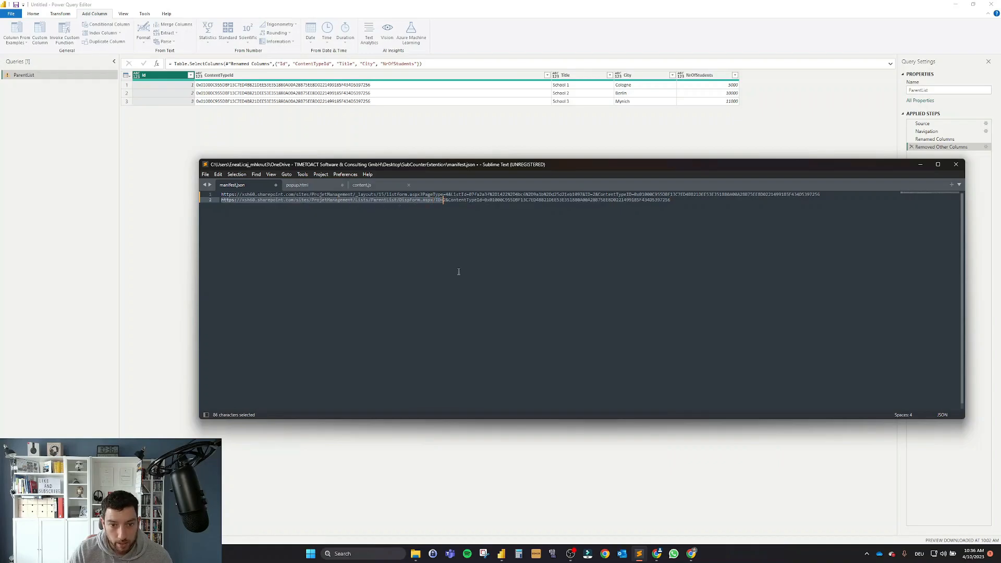
pyautogui.hotkey('ctrl', 'c')
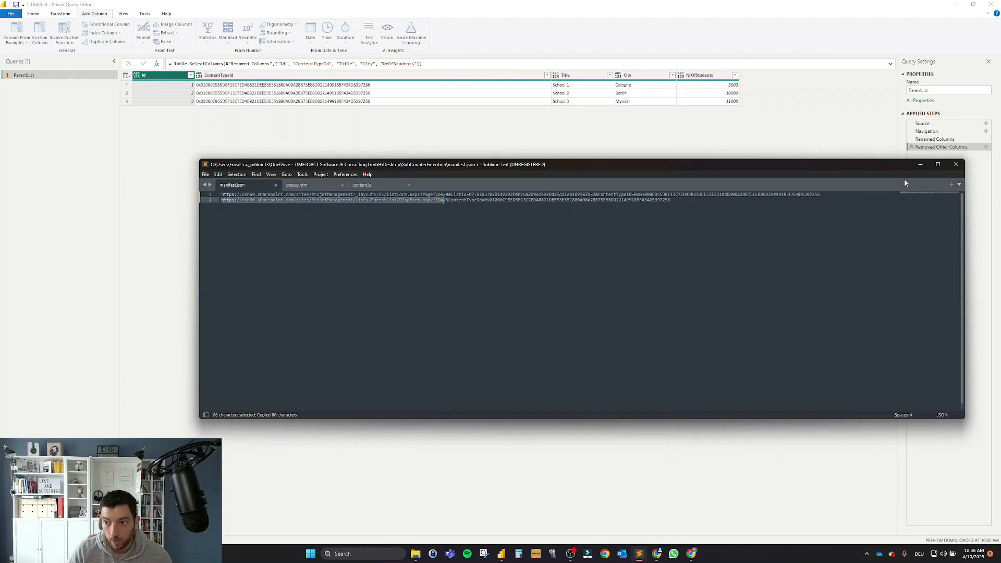
pyautogui.click(927, 166)
pyautogui.click(423, 266)
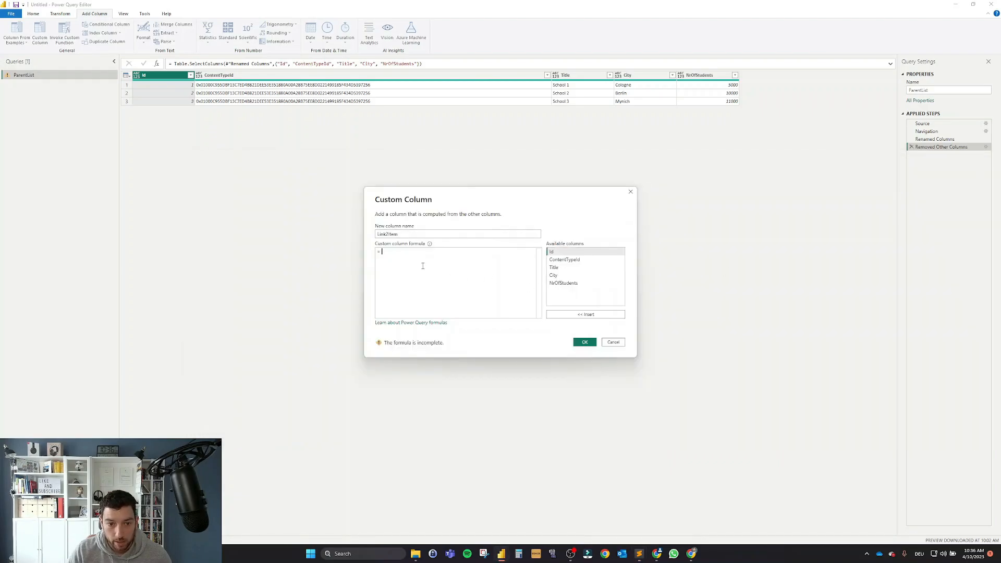
pyautogui.write('"')
pyautogui.hotkey('ctrl', 'v')
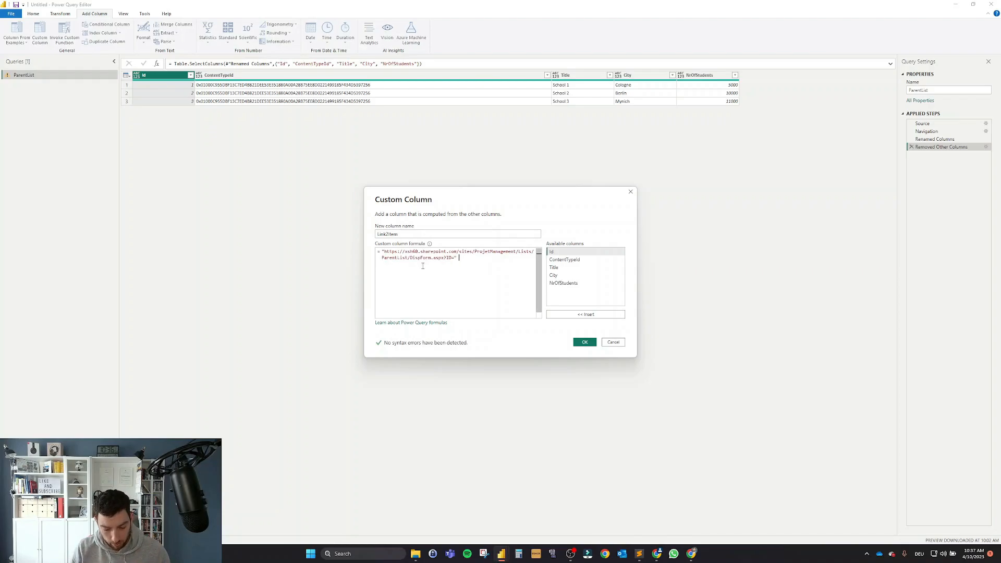
# Step: Append the Id column to the link text in the formula with &, followed by another & operator
pyautogui.write('&')
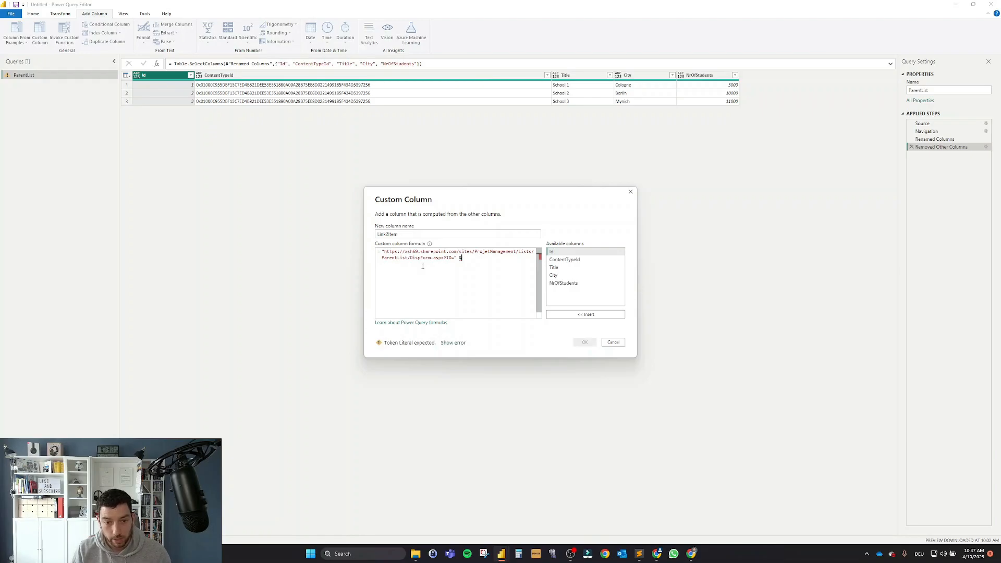
pyautogui.click(572, 253)
pyautogui.doubleClick(569, 252)
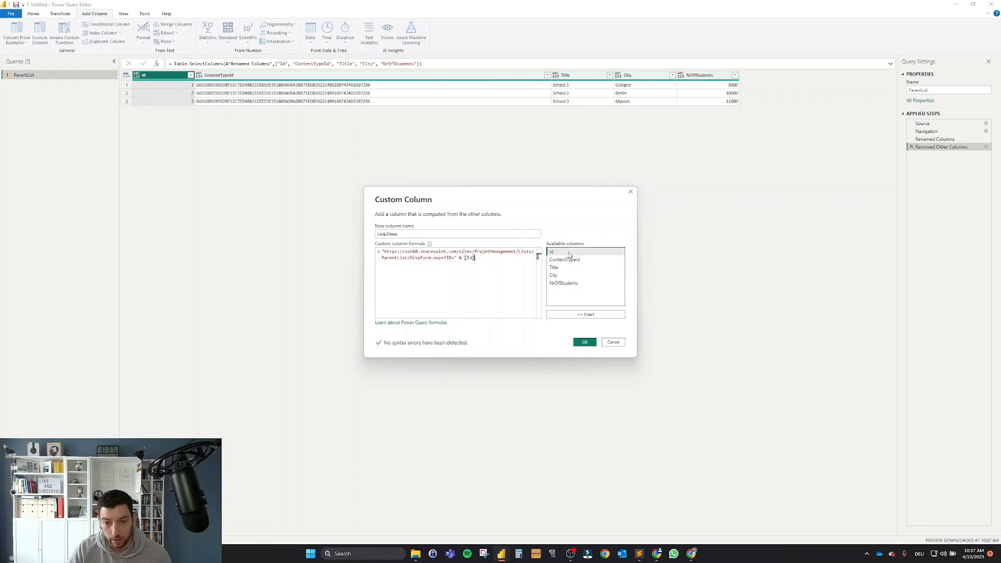
pyautogui.click(487, 260)
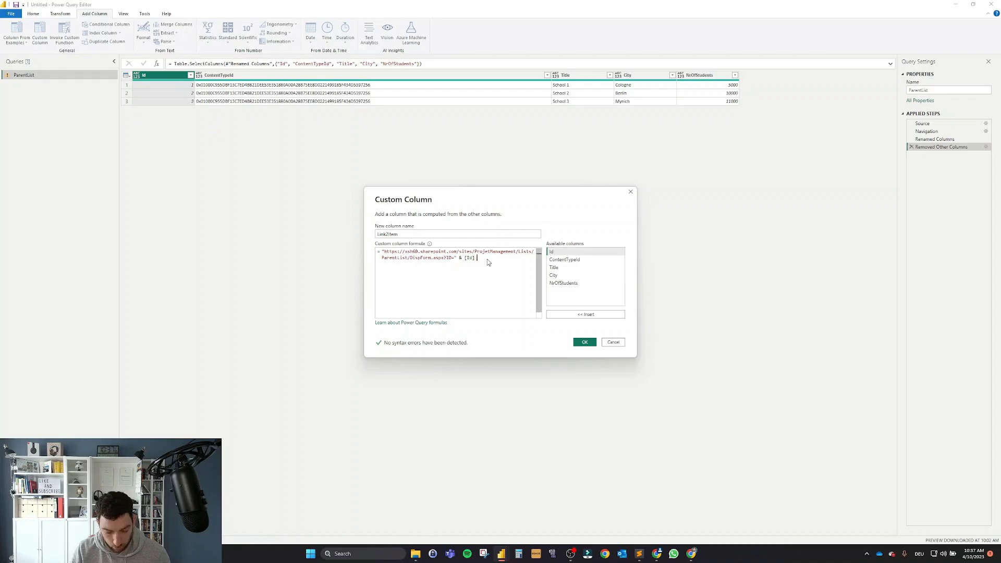
pyautogui.write('&')
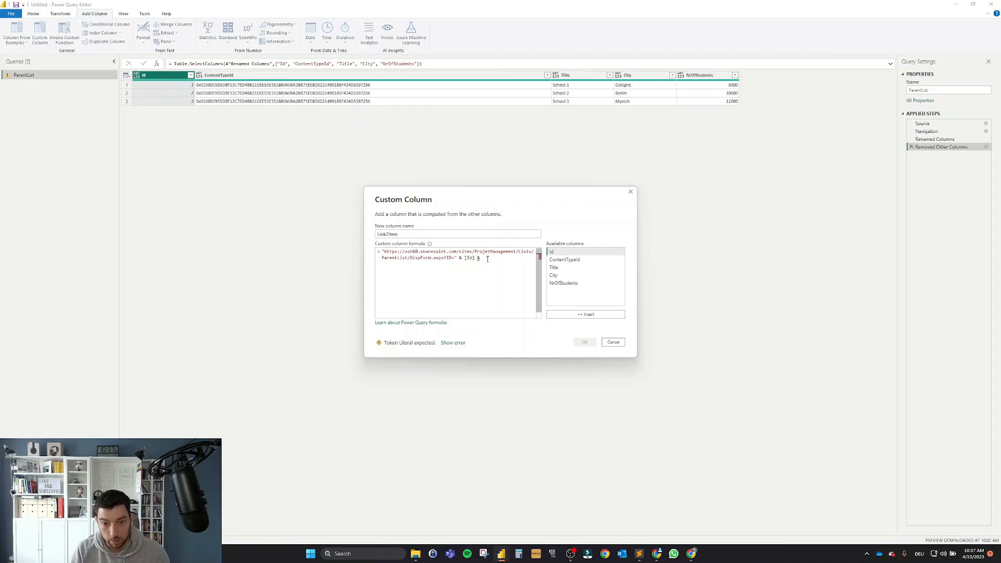
# Step: Copy "&ContentTypeId=" from the DispForm.aspx link in manifest.json and add it to the formula as quoted text followed by &
pyautogui.hotkey('alt', 'Tab')
pyautogui.moveTo(445, 200); pyautogui.dragTo(480, 201)
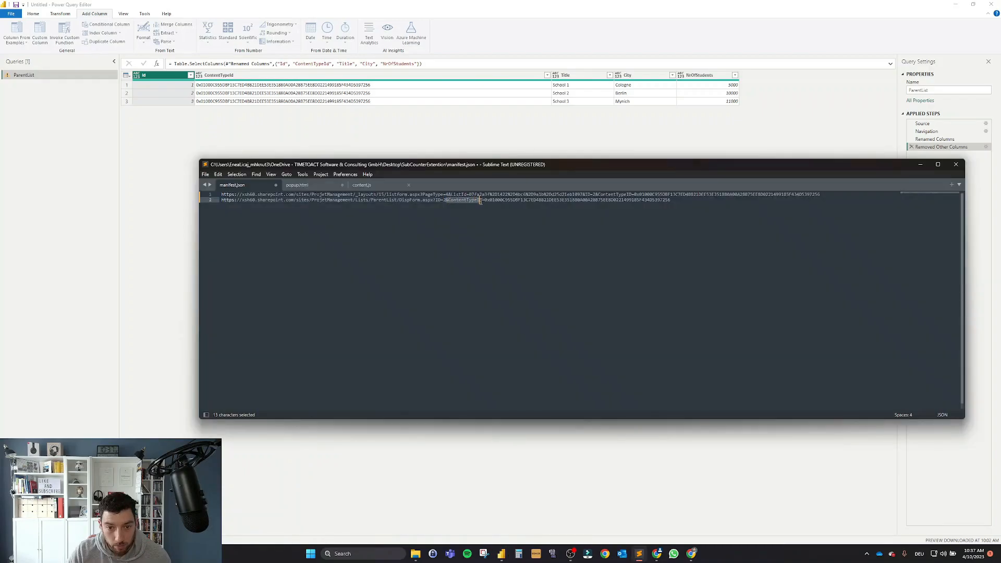
pyautogui.moveTo(480, 201); pyautogui.dragTo(485, 201)
pyautogui.hotkey('ctrl', 'c')
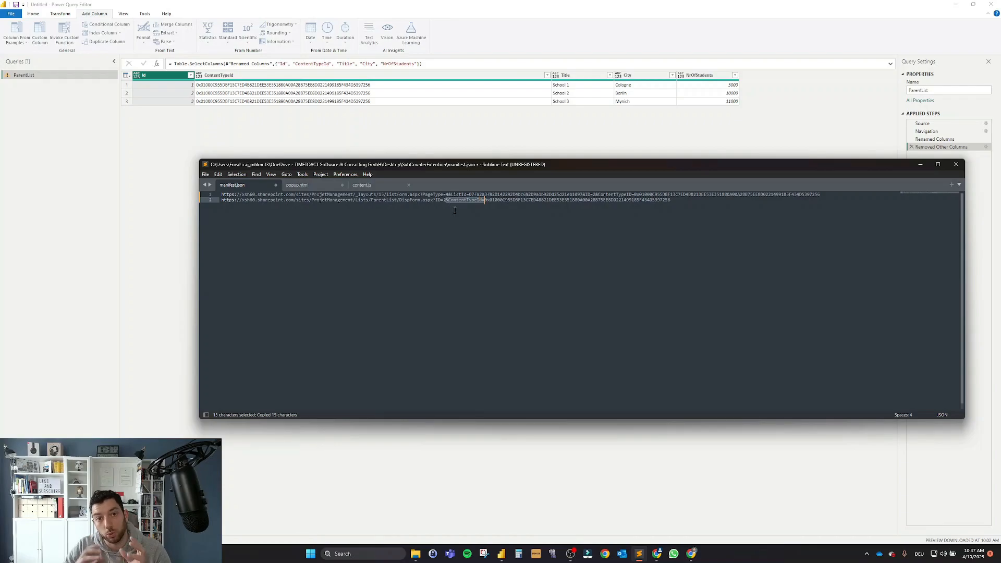
pyautogui.hotkey('alt', 'Tab')
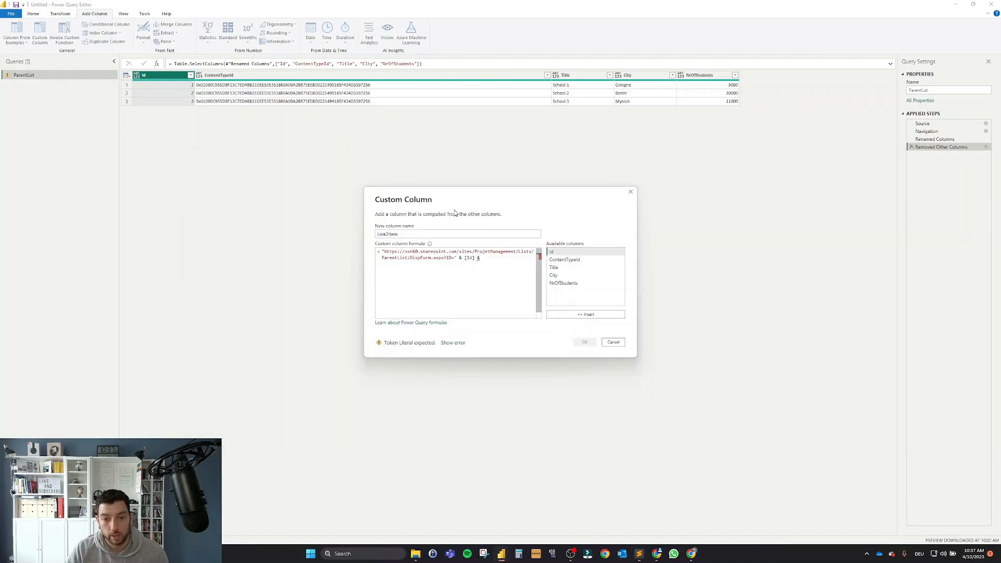
pyautogui.write('"')
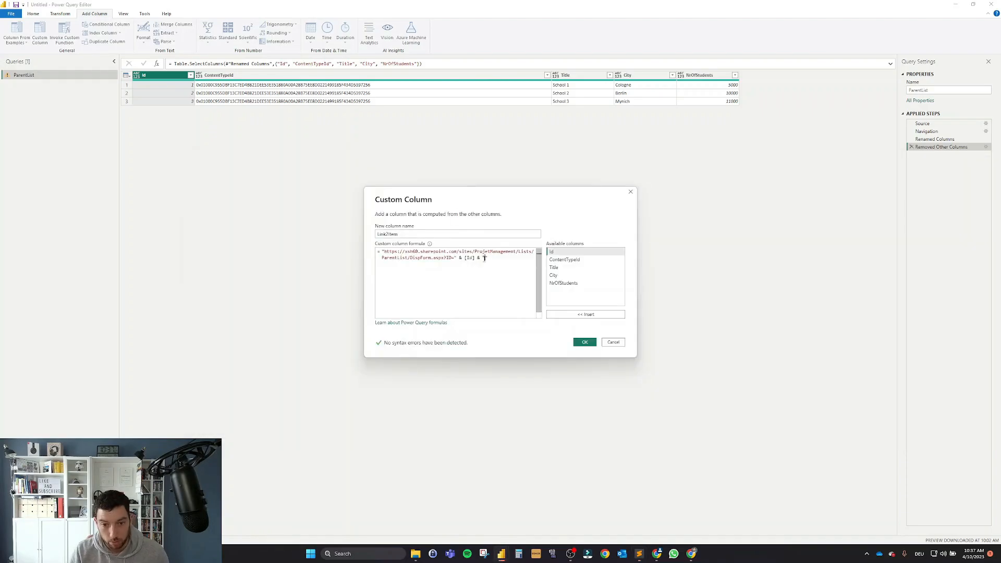
pyautogui.write('&ContentTypeId=" &')
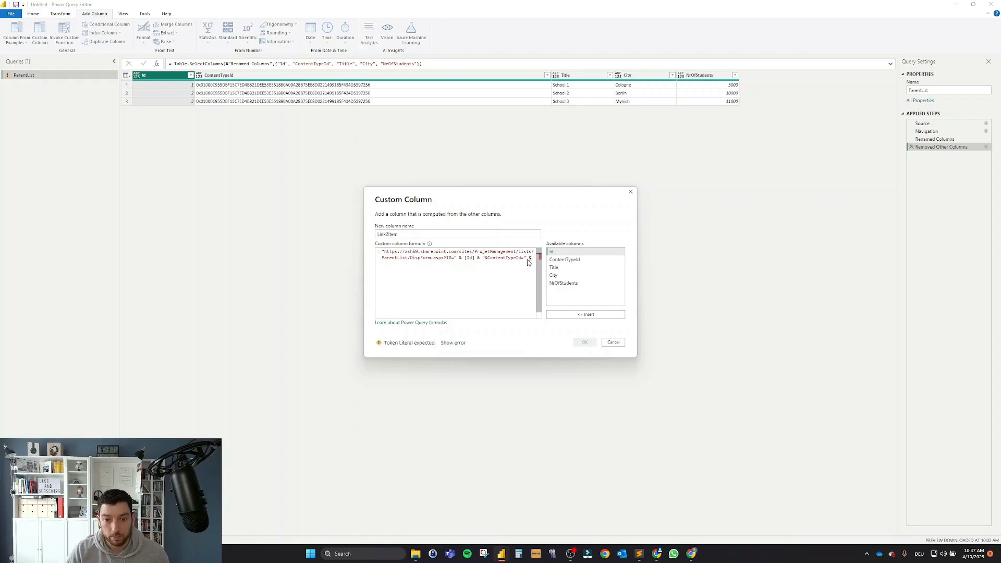
# Step: Check the end of the link in manifest.json and append the ContentTypeId column to the formula
pyautogui.hotkey('alt', 'Tab')
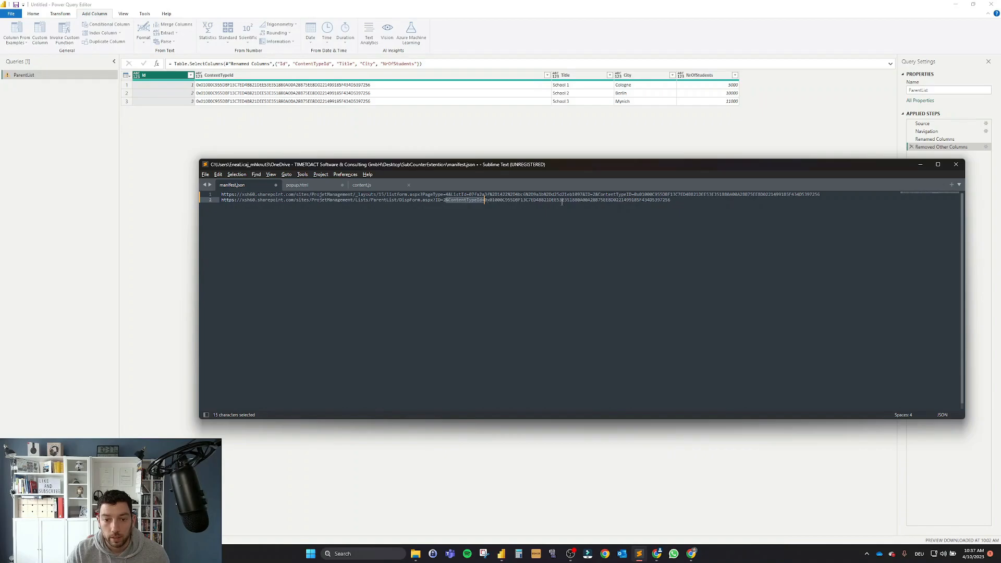
pyautogui.hotkey('alt', 'Tab')
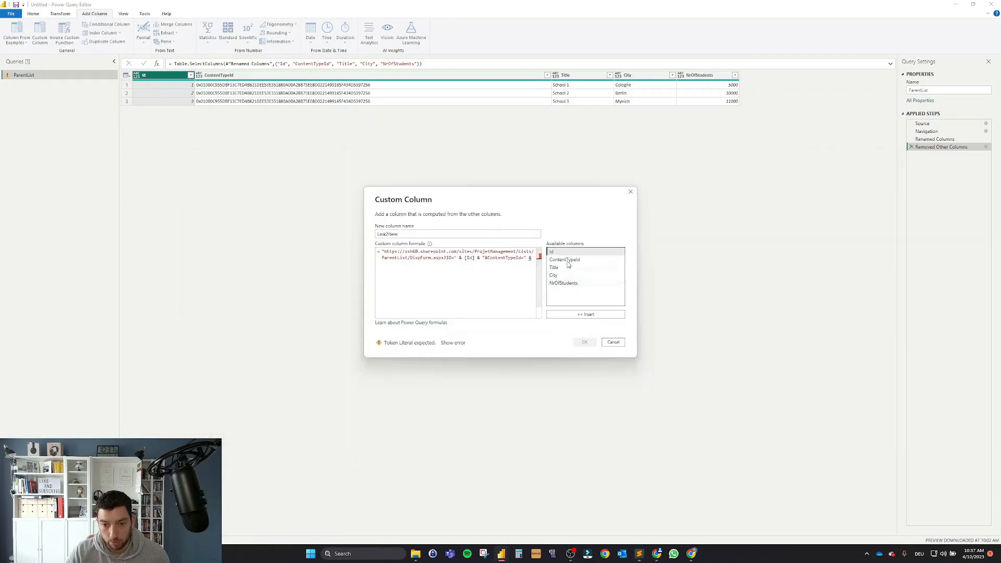
pyautogui.doubleClick(564, 259)
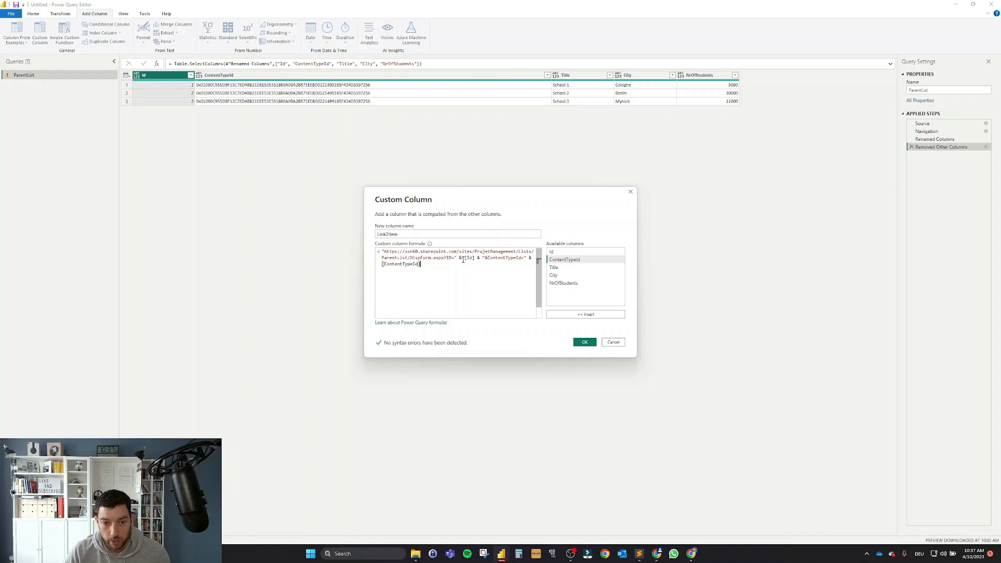
# Step: Review the ID and ContentTypeId parts of the Link2Item formula and create the custom column
pyautogui.moveTo(464, 259); pyautogui.dragTo(475, 258)
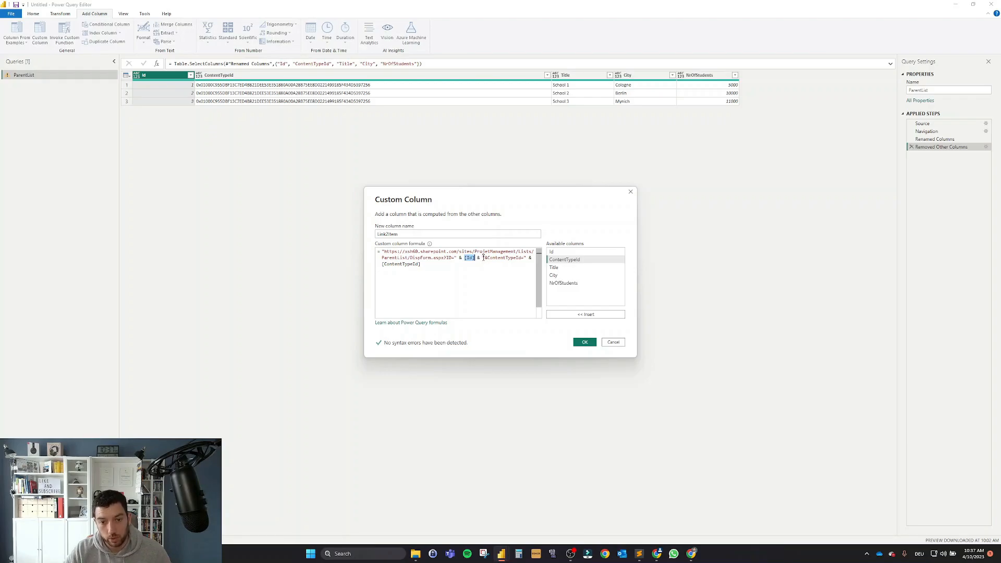
pyautogui.click(477, 260)
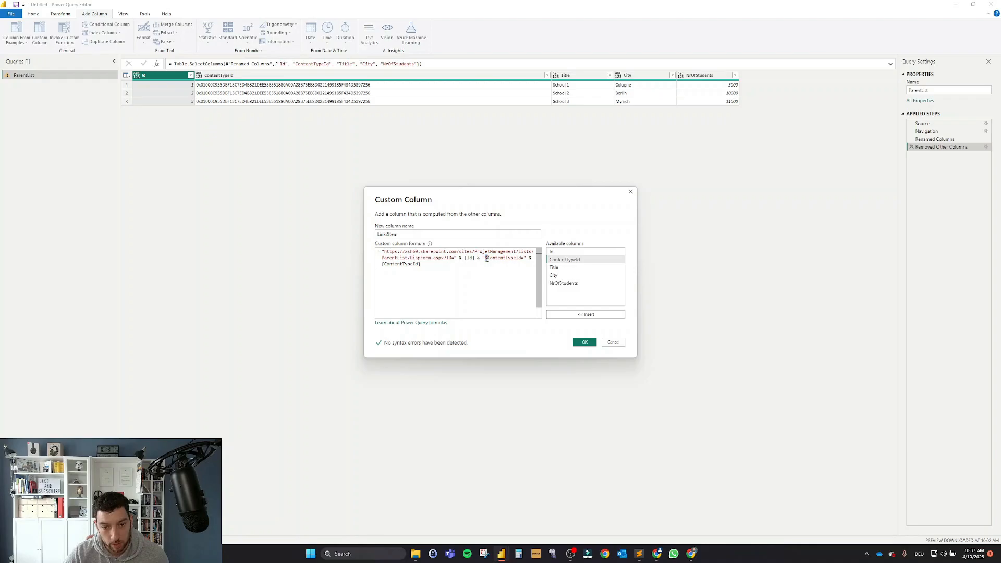
pyautogui.moveTo(488, 259); pyautogui.dragTo(522, 259)
pyautogui.moveTo(437, 258); pyautogui.dragTo(453, 258)
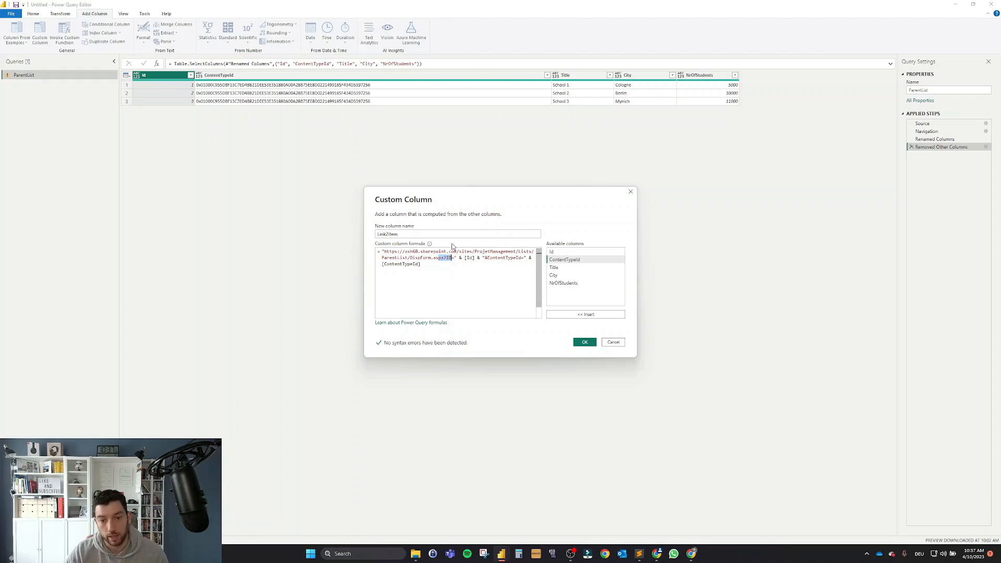
pyautogui.doubleClick(530, 257)
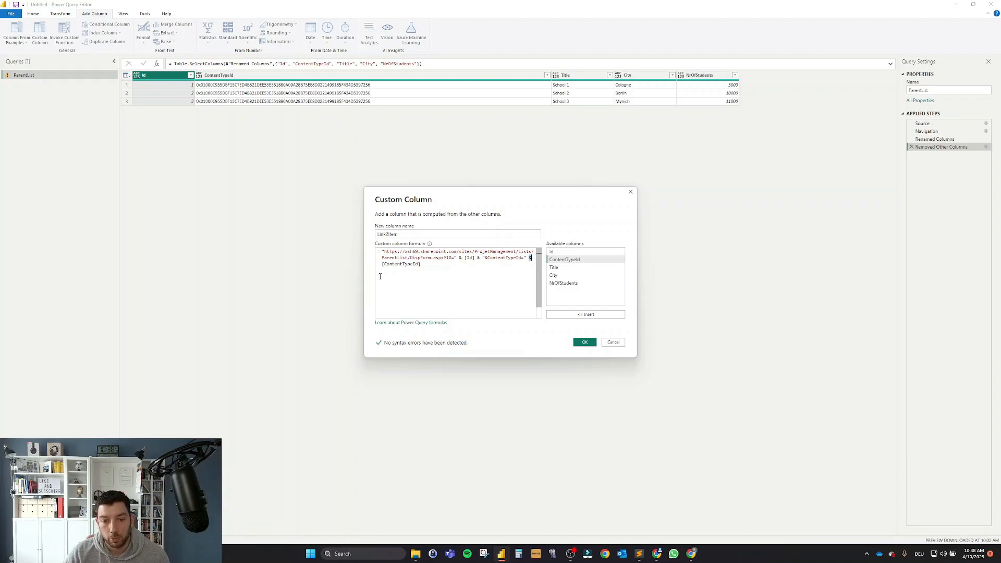
pyautogui.moveTo(424, 265); pyautogui.dragTo(383, 265)
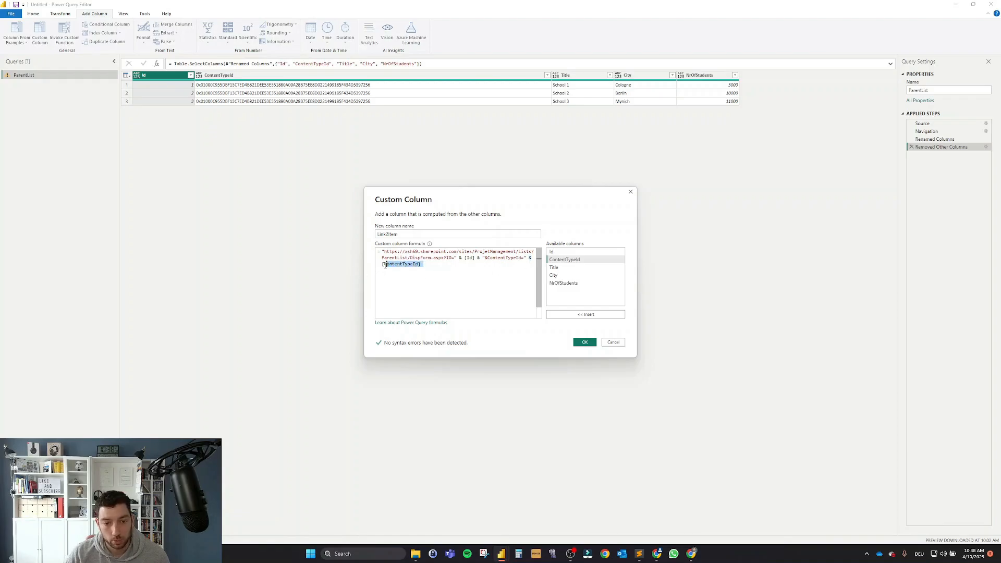
pyautogui.click(480, 306)
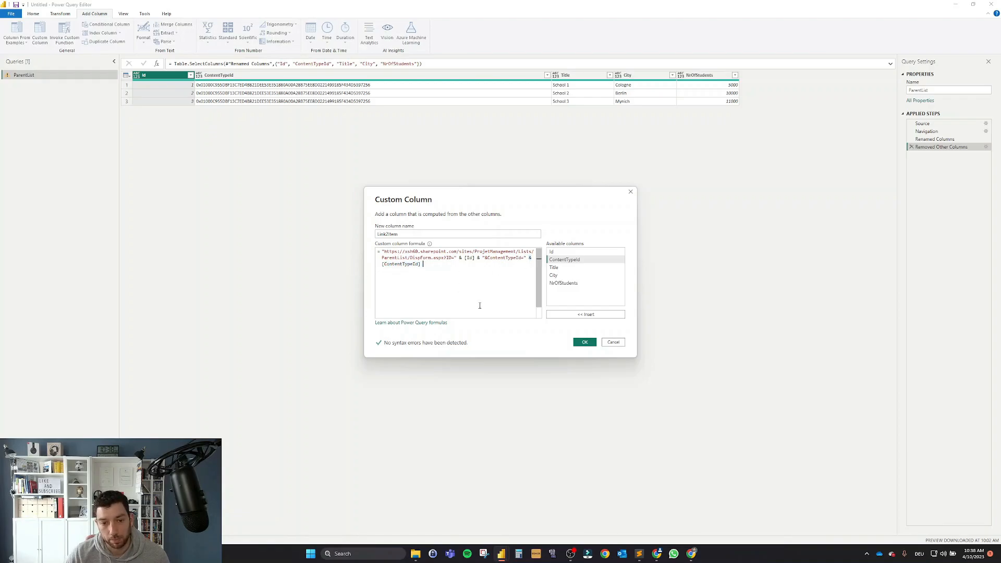
pyautogui.click(584, 342)
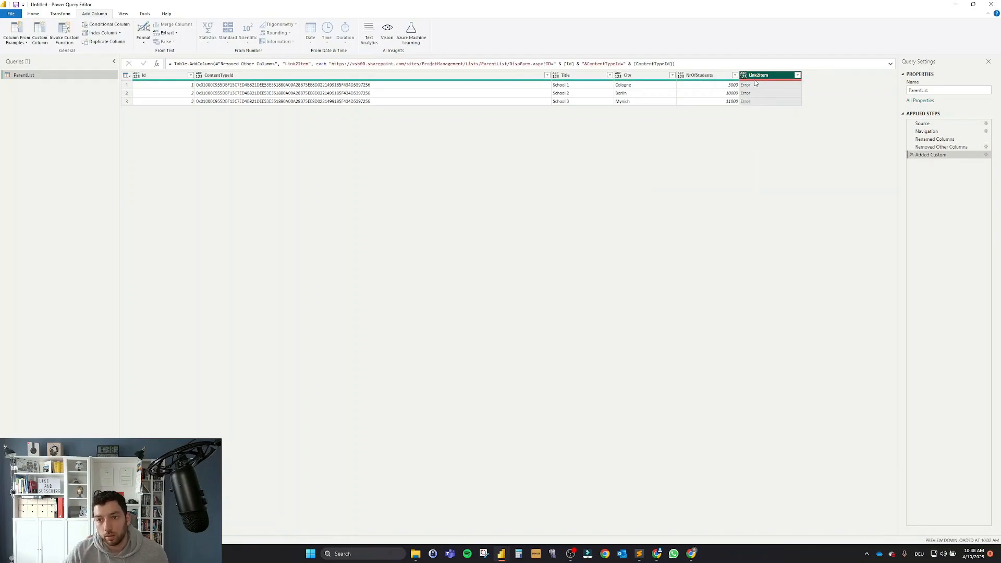
# Step: Read the error details of the first Link2Item value and remove the drill-down step this adds
pyautogui.moveTo(756, 82)
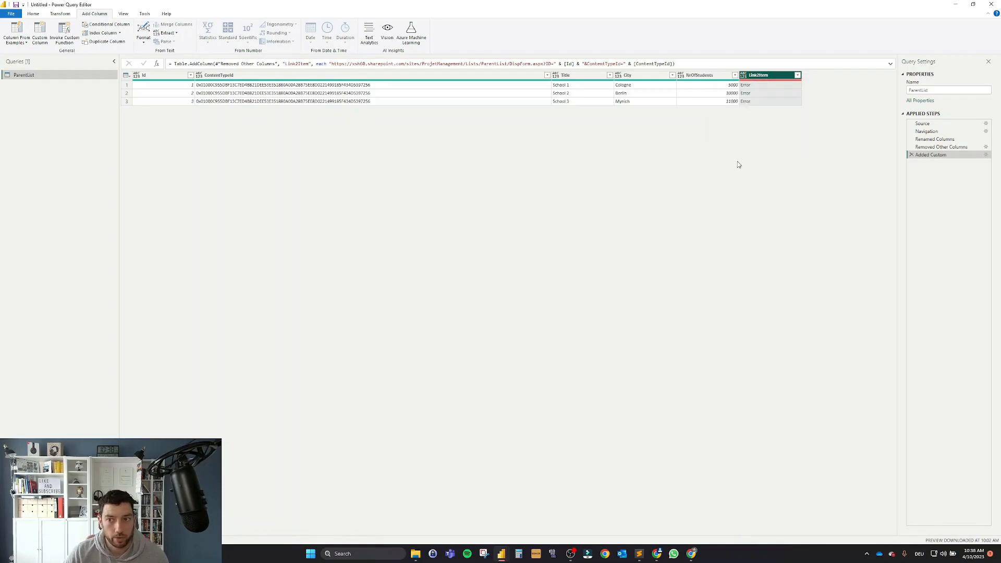
pyautogui.click(748, 86)
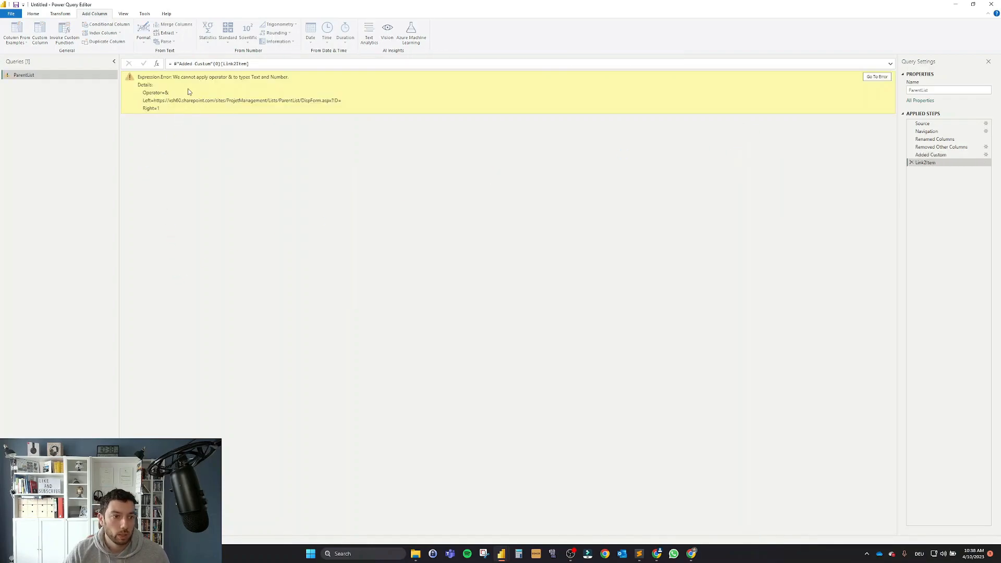
pyautogui.moveTo(172, 77); pyautogui.dragTo(289, 78)
pyautogui.click(911, 162)
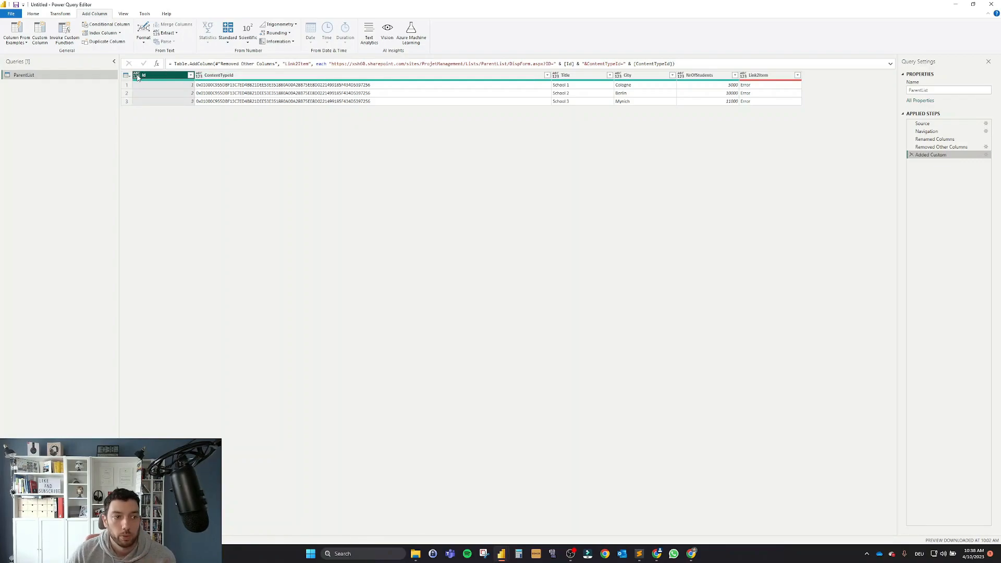
# Step: Change the Id column's data type to Text in a step inserted after Removed Other Columns
pyautogui.click(941, 147)
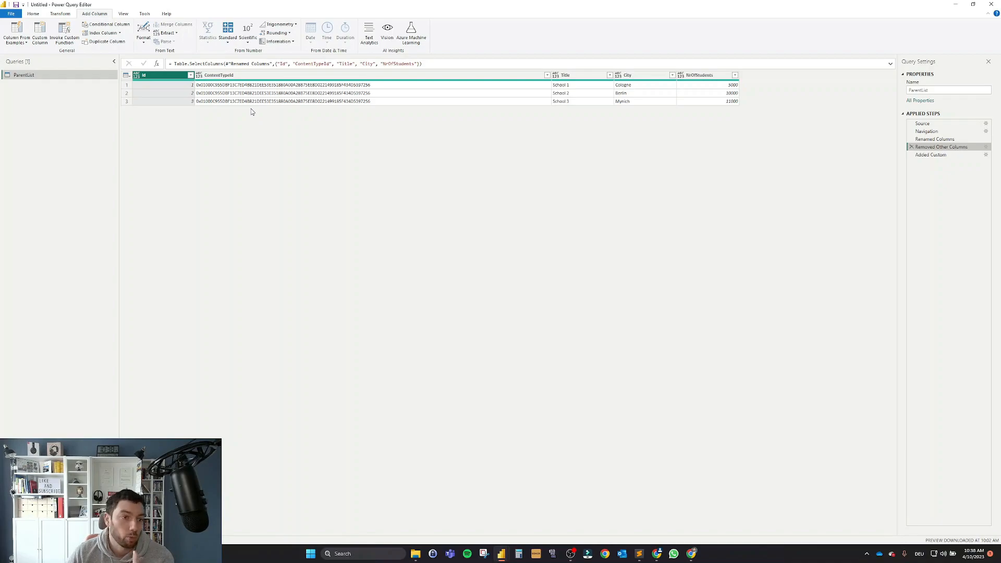
pyautogui.click(136, 77)
pyautogui.click(157, 167)
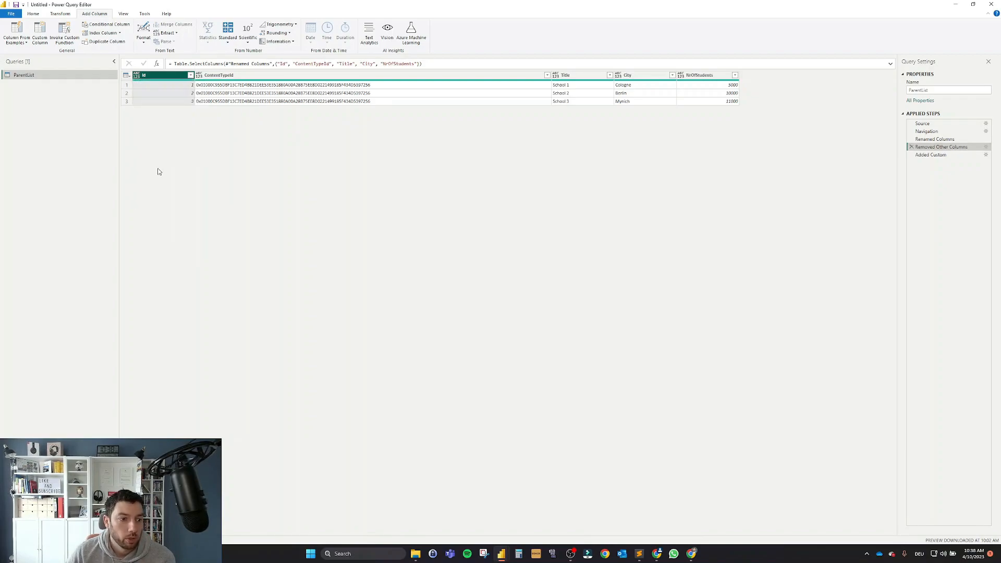
pyautogui.click(536, 289)
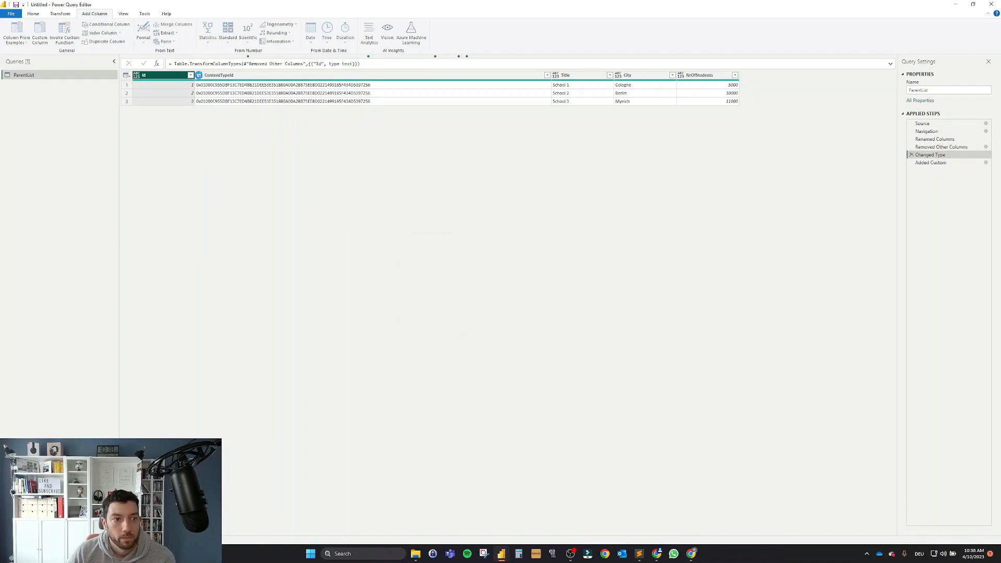
# Step: Change the ContentTypeId column's data type to Text in the type change that precedes Added Custom
pyautogui.click(198, 75)
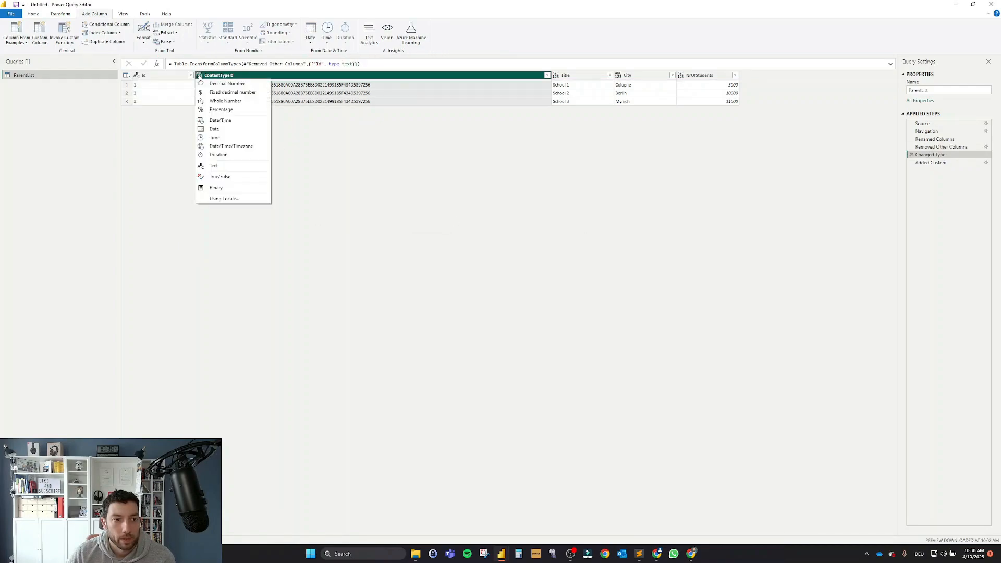
pyautogui.click(237, 164)
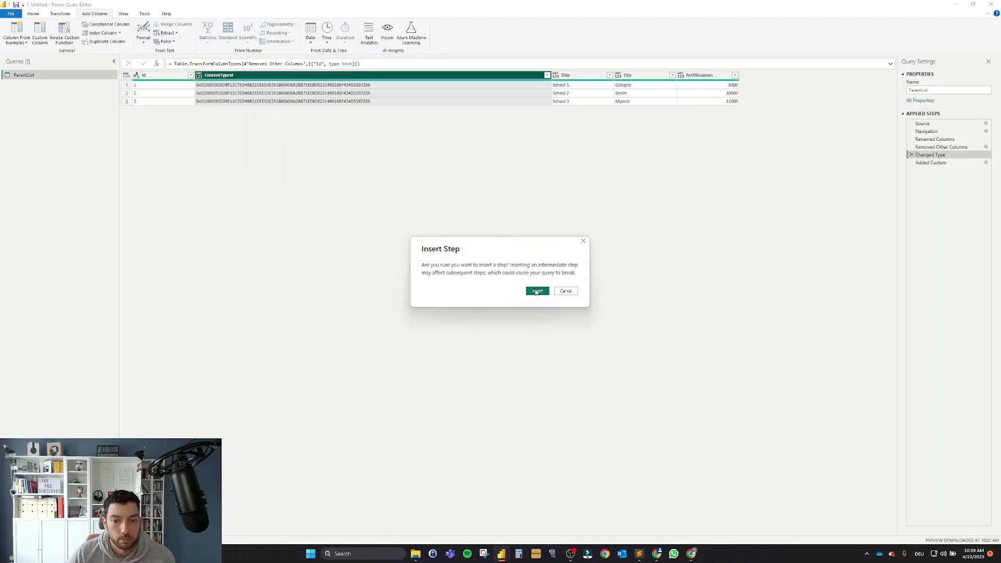
pyautogui.click(537, 289)
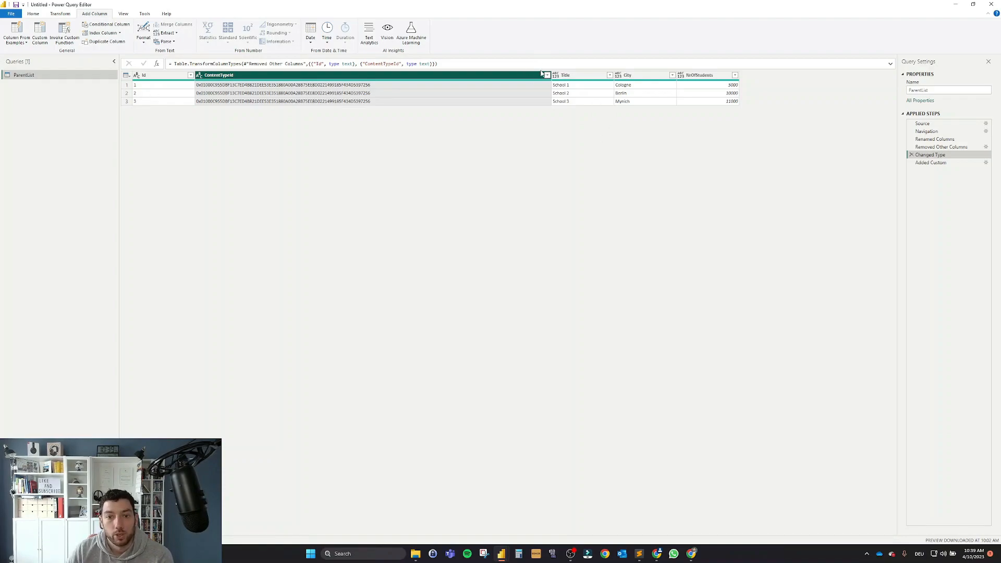
# Step: Return to the Added Custom step, narrow the ContentTypeId column and widen Link2Item enough to show its full links
pyautogui.click(928, 162)
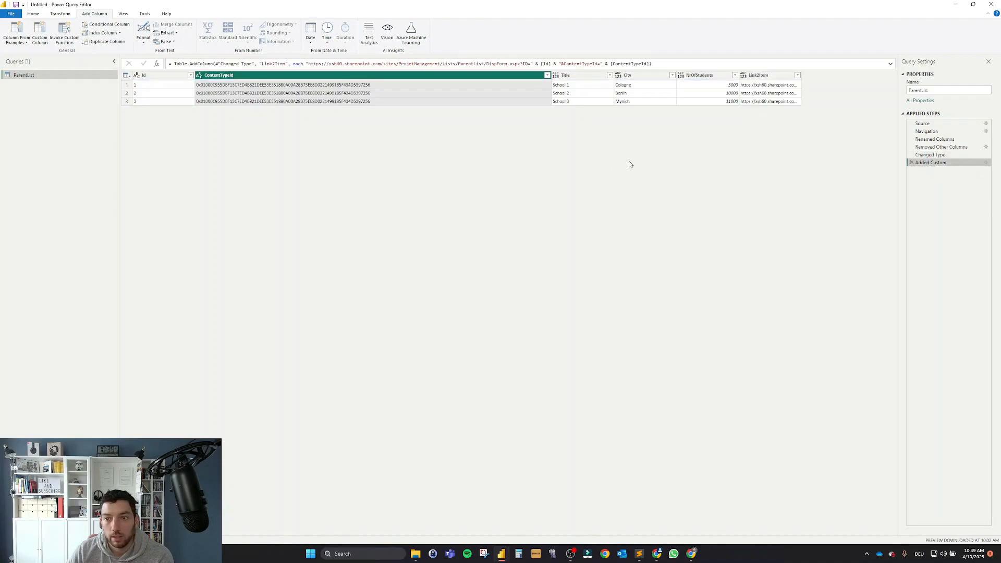
pyautogui.moveTo(801, 76); pyautogui.dragTo(890, 72)
pyautogui.moveTo(551, 75); pyautogui.dragTo(277, 77)
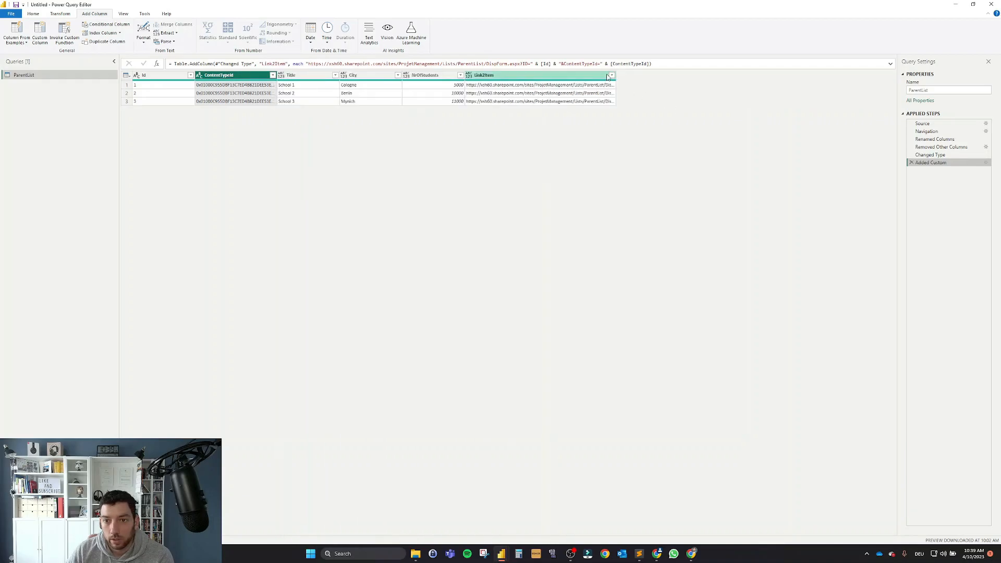
pyautogui.moveTo(616, 75); pyautogui.dragTo(878, 92)
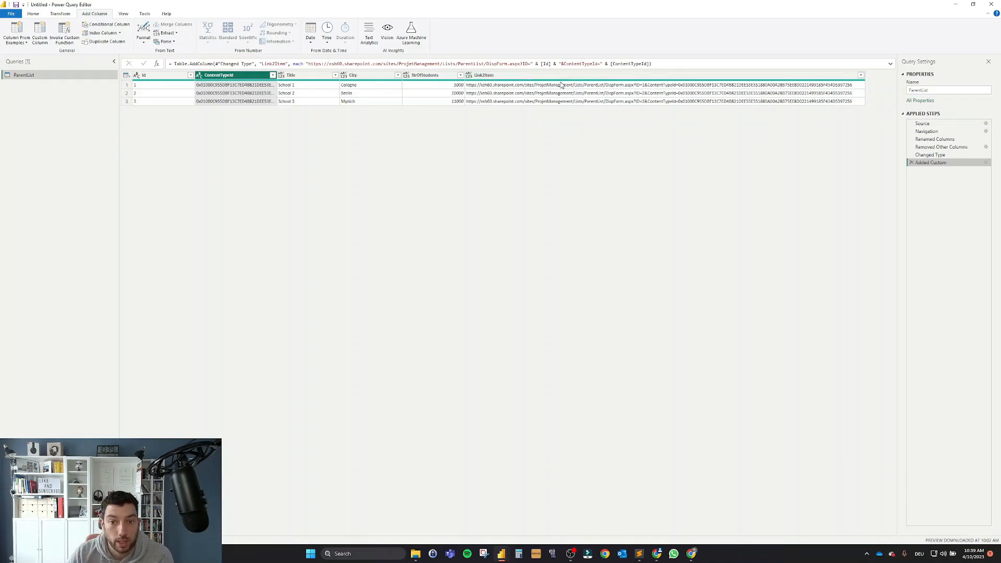
# Step: Read the full Link2Item values of all three rows, checking their ID and ContentTypeId parts in an enlarged preview
pyautogui.click(523, 87)
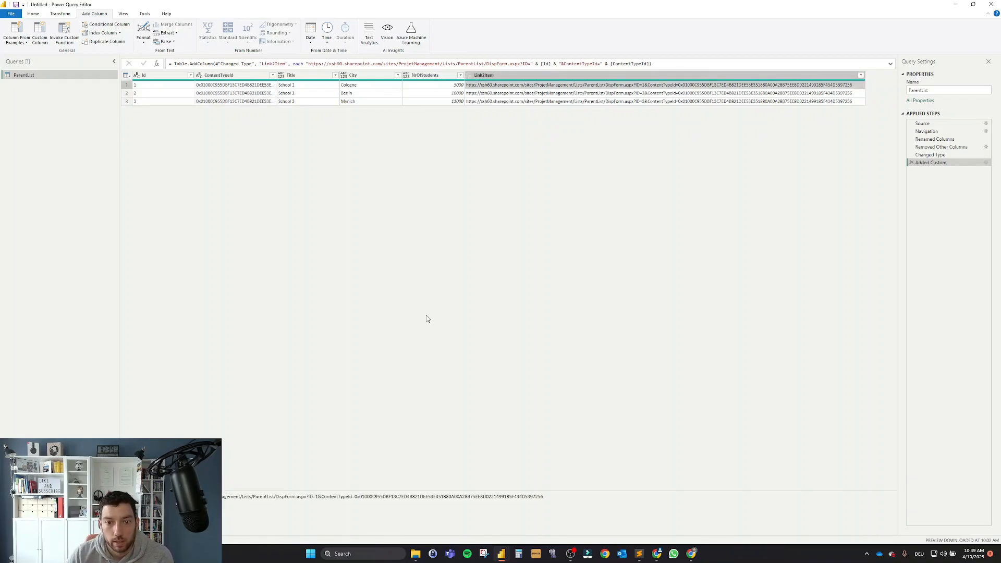
pyautogui.moveTo(373, 491); pyautogui.dragTo(351, 391)
pyautogui.moveTo(126, 329); pyautogui.dragTo(319, 329)
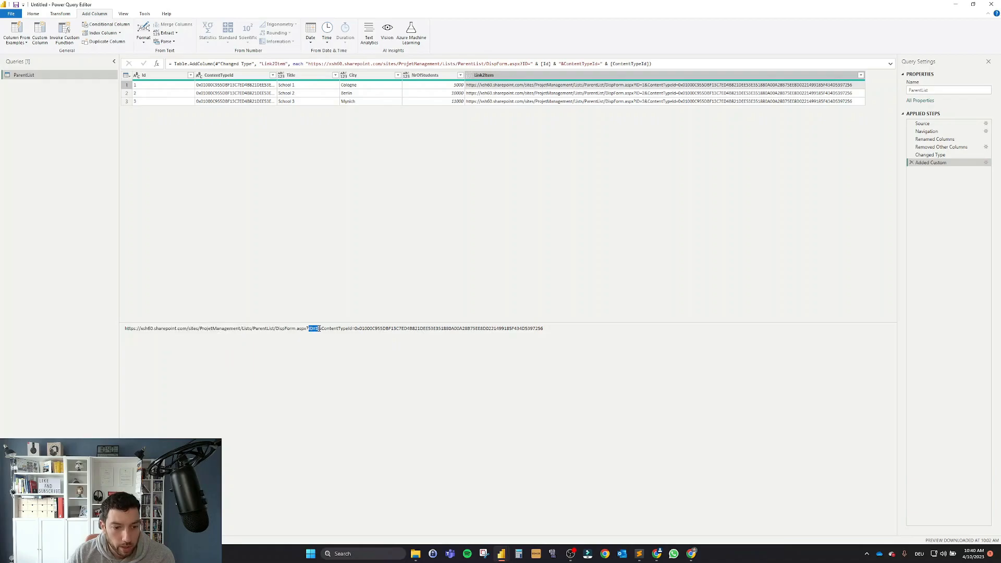
pyautogui.click(512, 94)
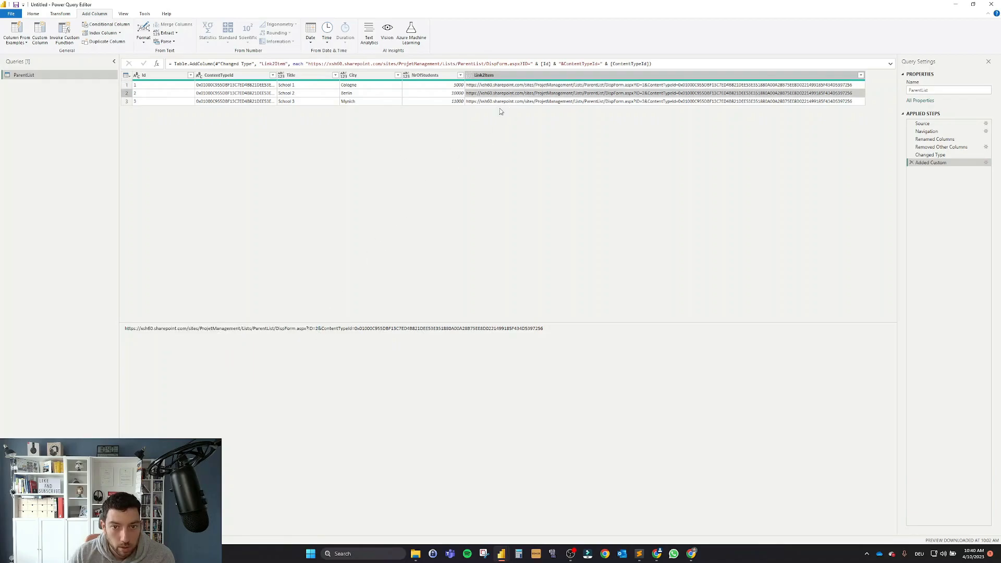
pyautogui.click(503, 103)
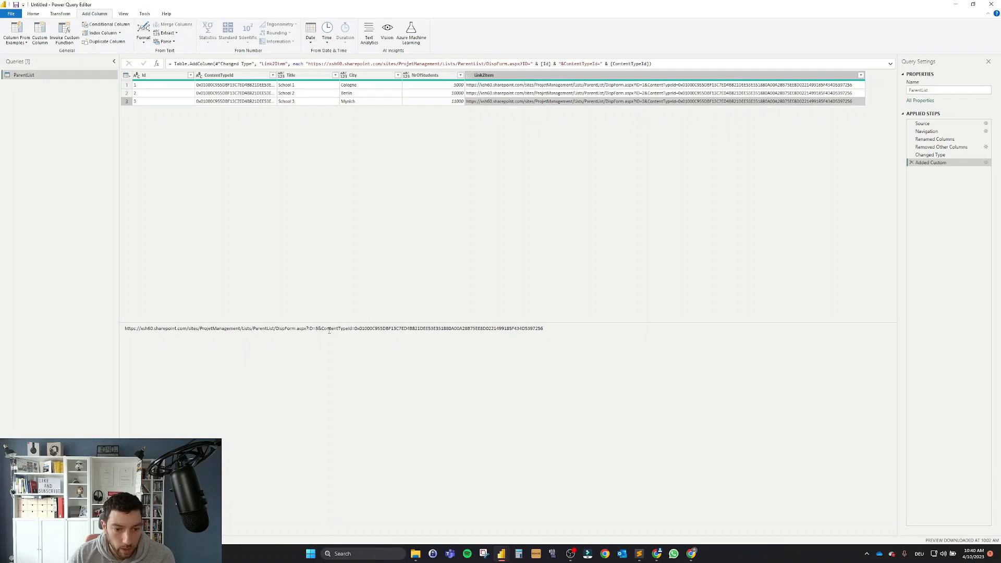
pyautogui.moveTo(355, 329); pyautogui.dragTo(543, 329)
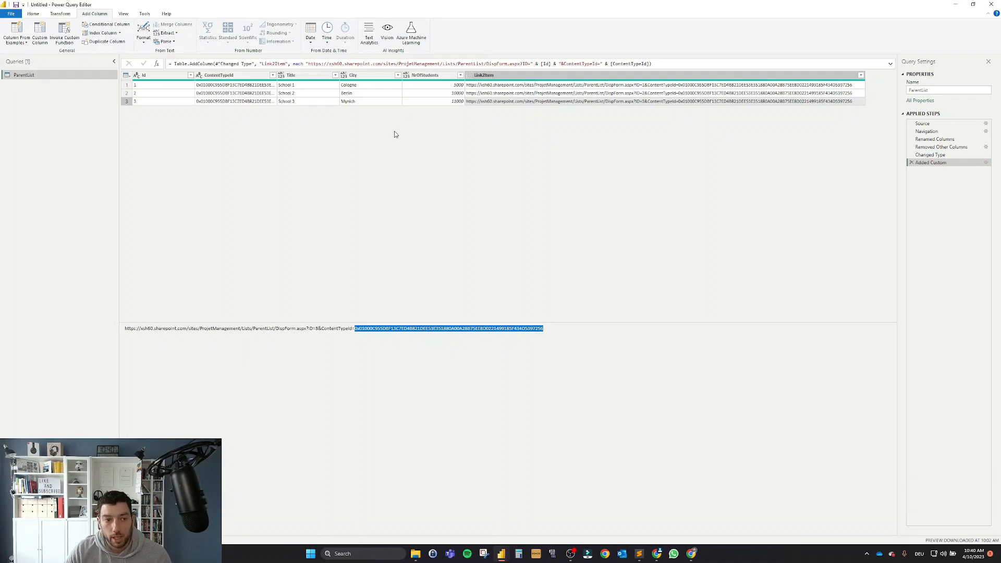
pyautogui.click(422, 176)
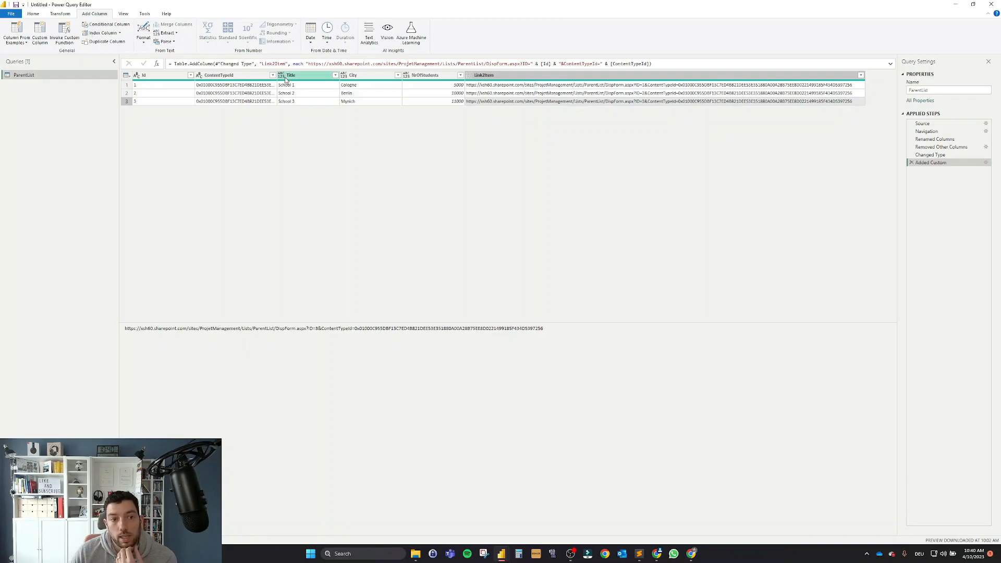
# Step: Widen ContentTypeId and compare it with the third row's link, examining the link's ID, site address and DispForm.aspx parts
pyautogui.moveTo(276, 77); pyautogui.dragTo(388, 68)
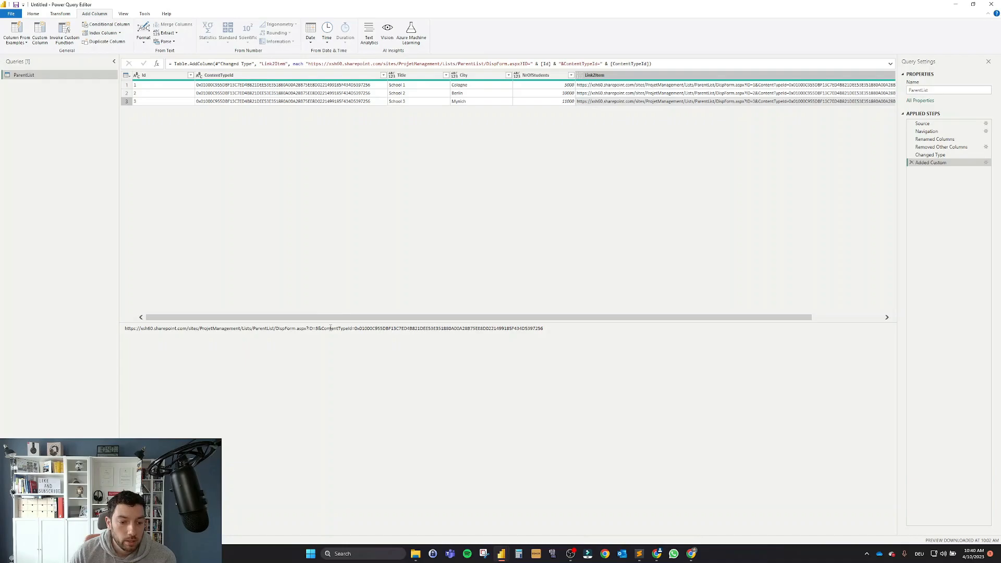
pyautogui.moveTo(355, 329); pyautogui.dragTo(544, 329)
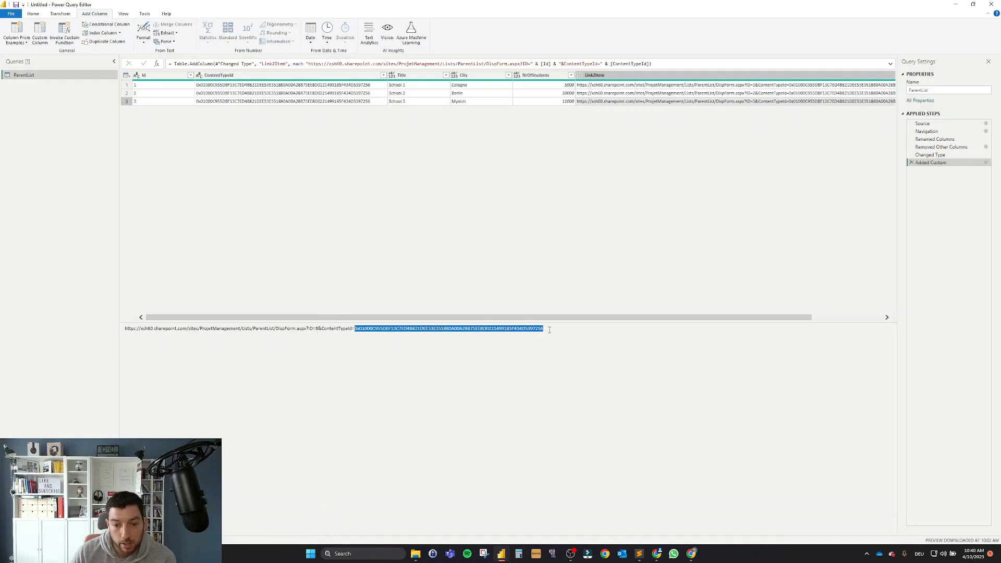
pyautogui.doubleClick(319, 330)
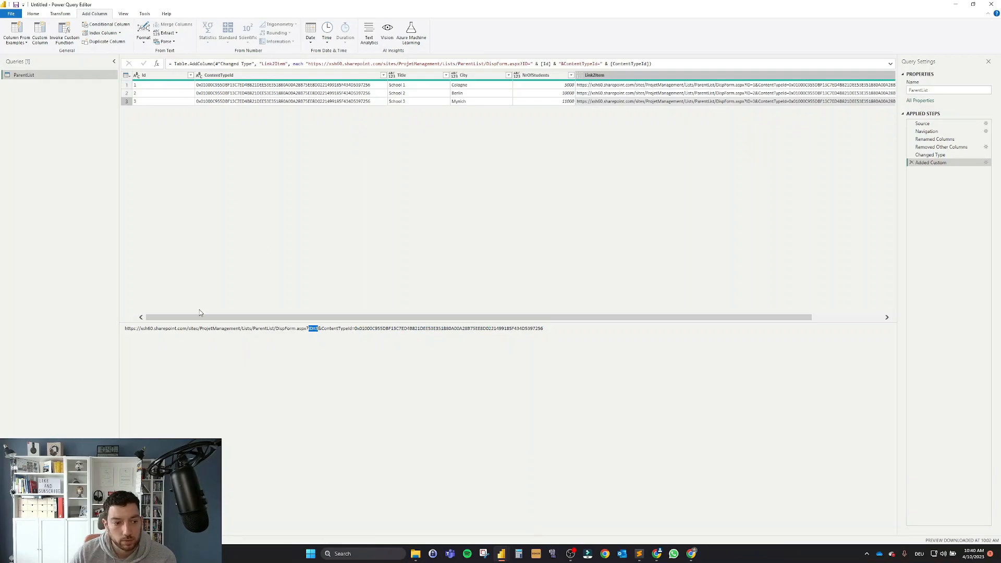
pyautogui.moveTo(125, 328); pyautogui.dragTo(230, 327)
pyautogui.moveTo(263, 326); pyautogui.dragTo(243, 332)
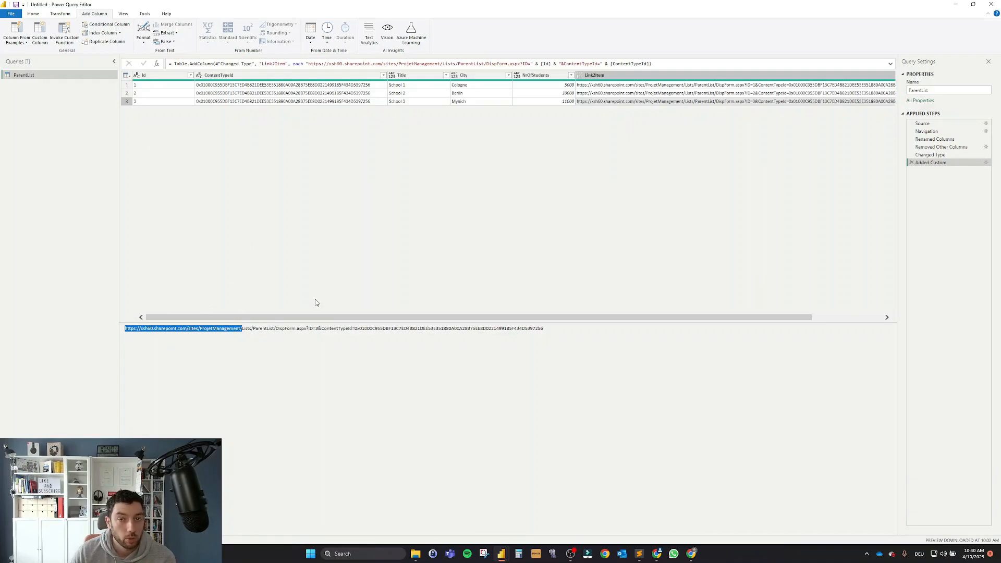
pyautogui.click(296, 328)
pyautogui.moveTo(276, 329); pyautogui.dragTo(313, 329)
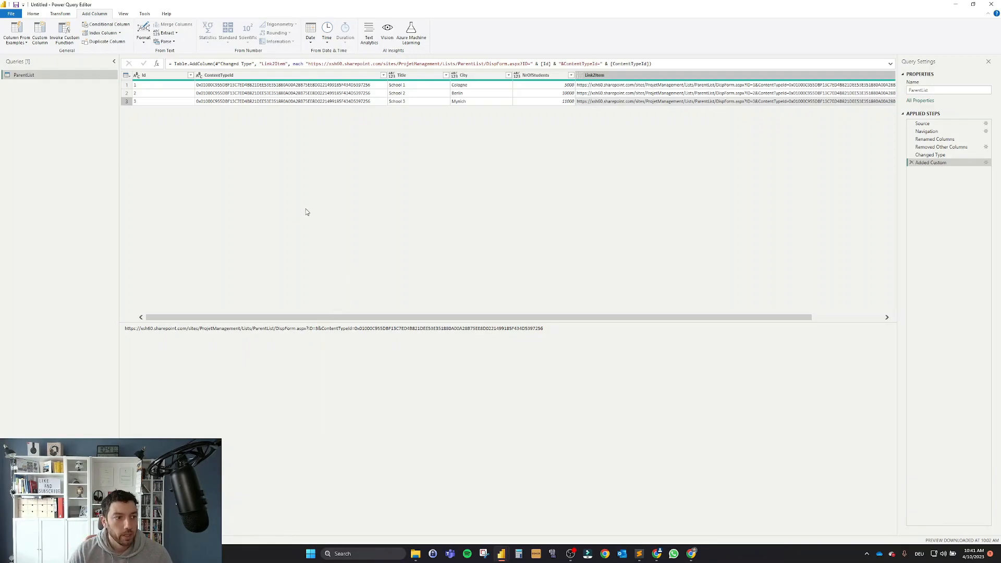
# Step: Change the Link2Item column's data type to Text and apply the query changes to the report
pyautogui.click(579, 74)
pyautogui.click(501, 76)
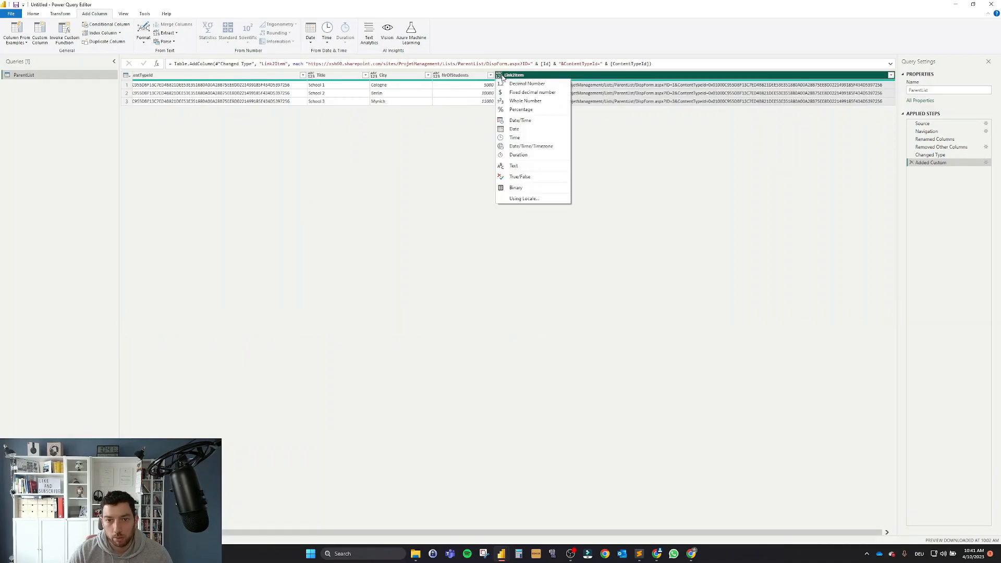
pyautogui.click(523, 165)
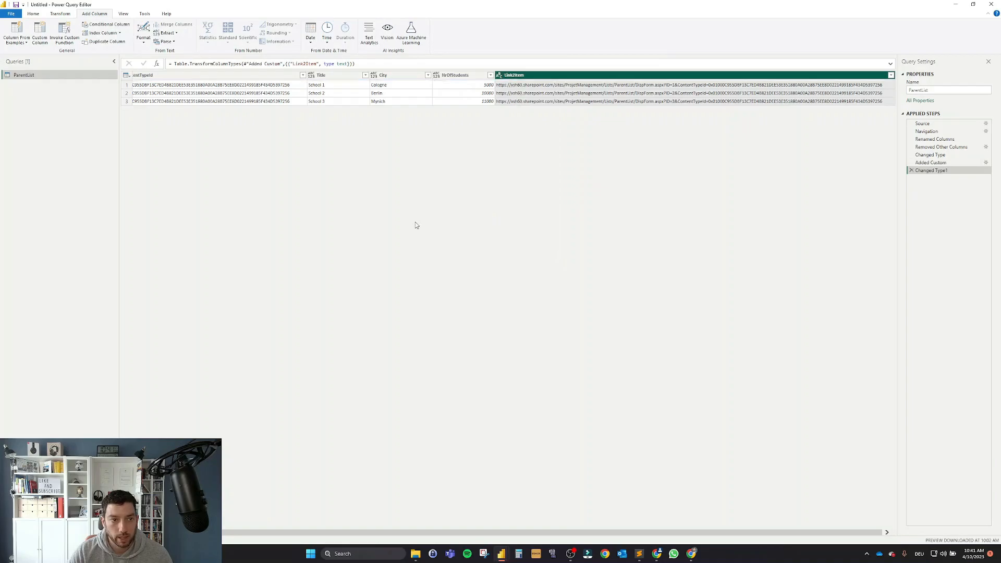
pyautogui.click(34, 13)
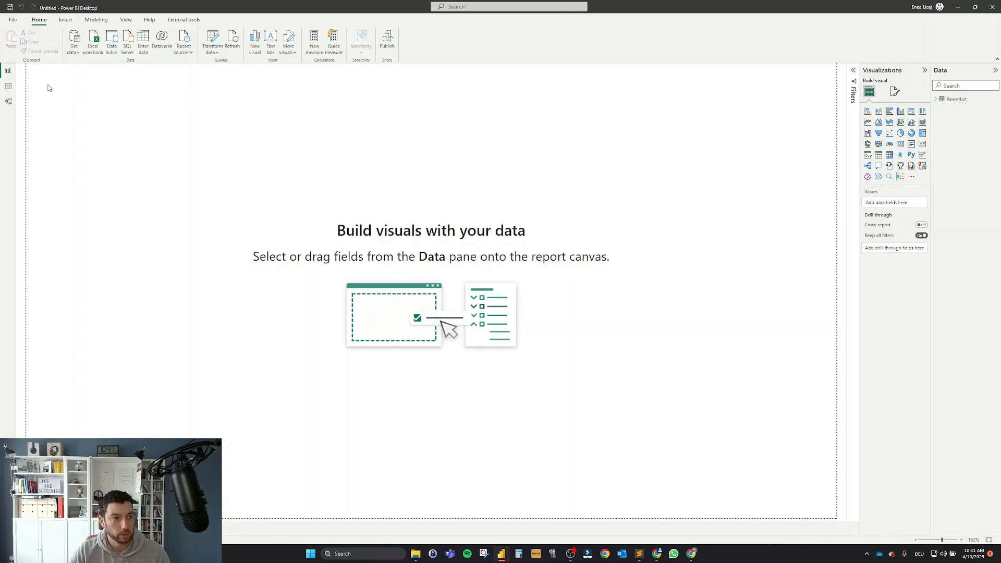
# Step: Set the data category of ParentList's Link2Item column to Web URL in the data view
pyautogui.click(9, 87)
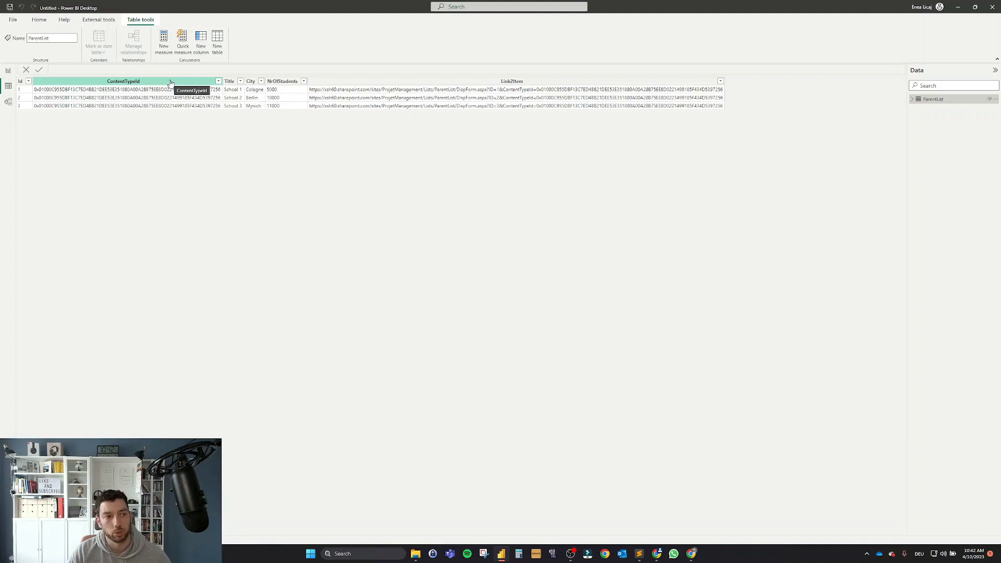
pyautogui.click(513, 82)
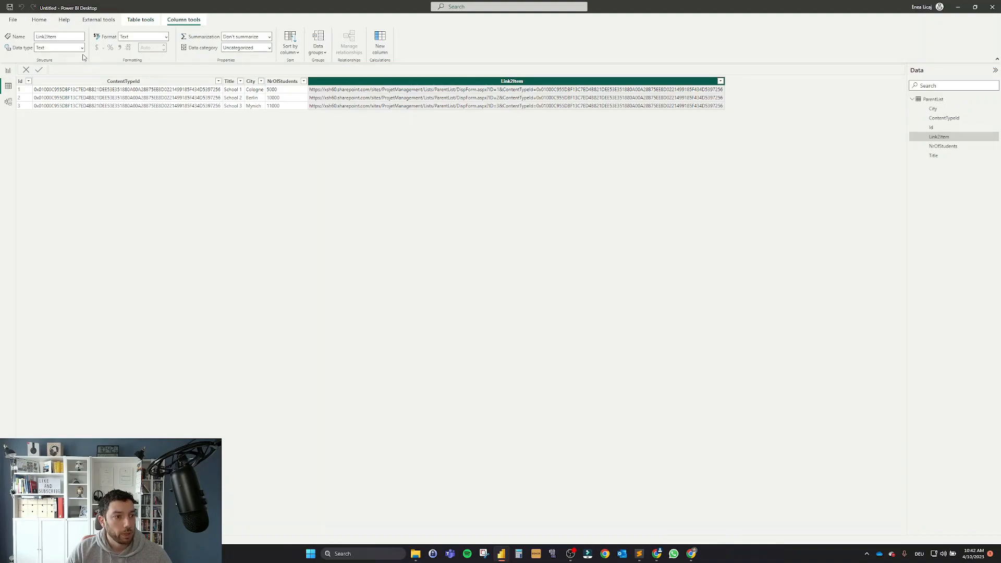
pyautogui.click(166, 36)
pyautogui.click(82, 48)
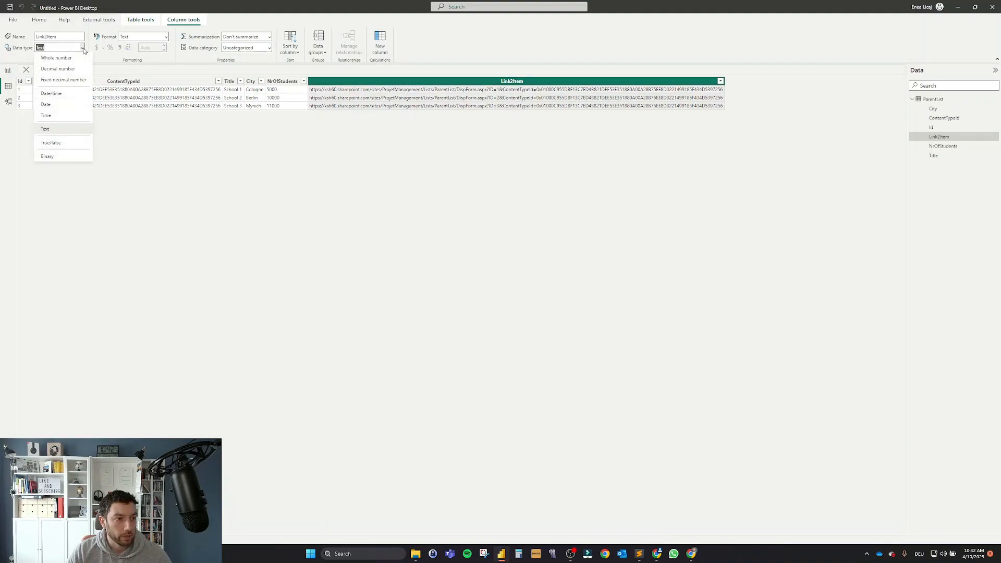
pyautogui.click(268, 62)
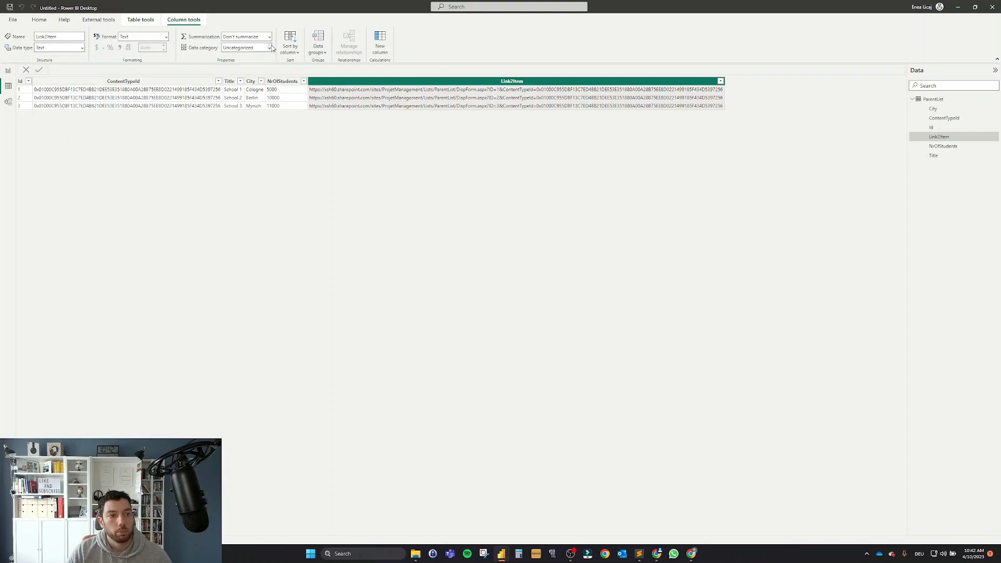
pyautogui.click(269, 48)
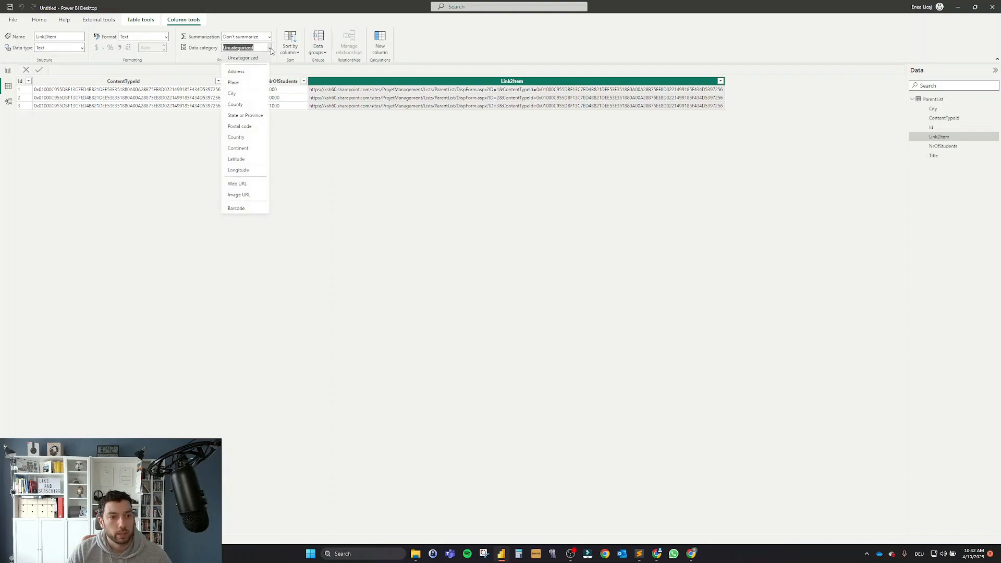
pyautogui.click(246, 187)
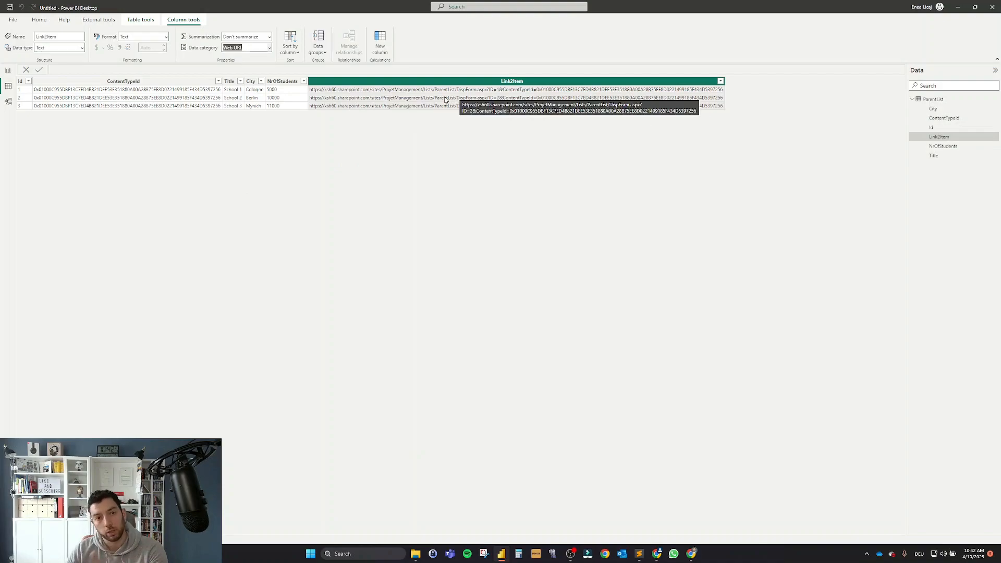
# Step: Add a table visual to the report page and enlarge it
pyautogui.click(7, 71)
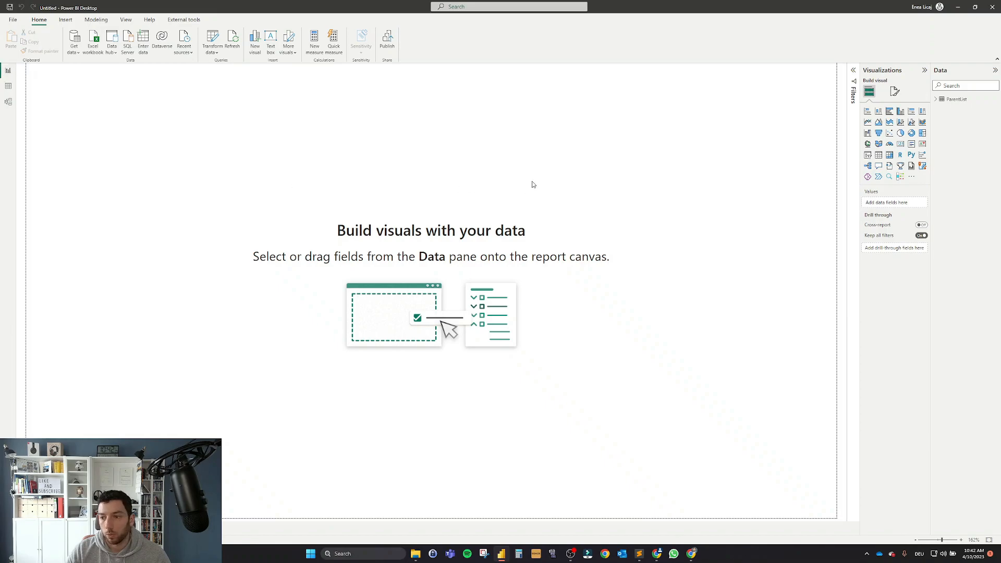
pyautogui.click(878, 155)
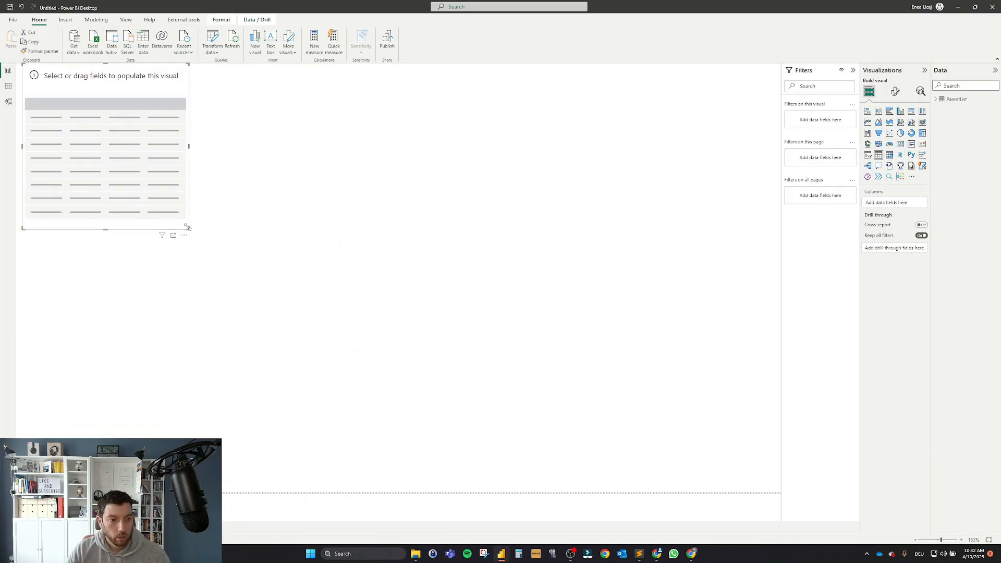
pyautogui.moveTo(189, 230); pyautogui.dragTo(437, 314)
# Step: Fill the table visual with Title, City, NrOfStudents and Link2Item from ParentList and widen it to fit the links
pyautogui.click(936, 100)
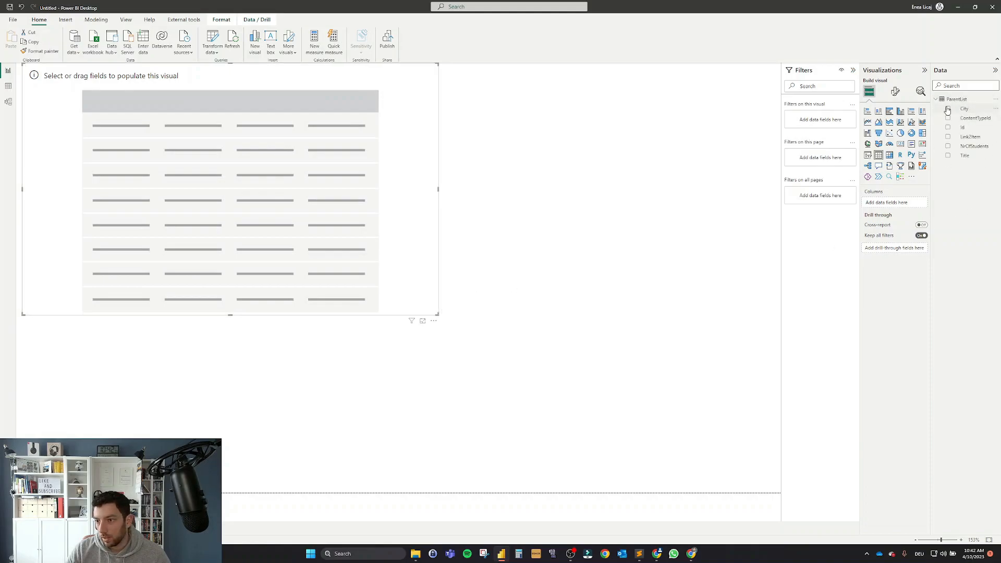
pyautogui.click(948, 155)
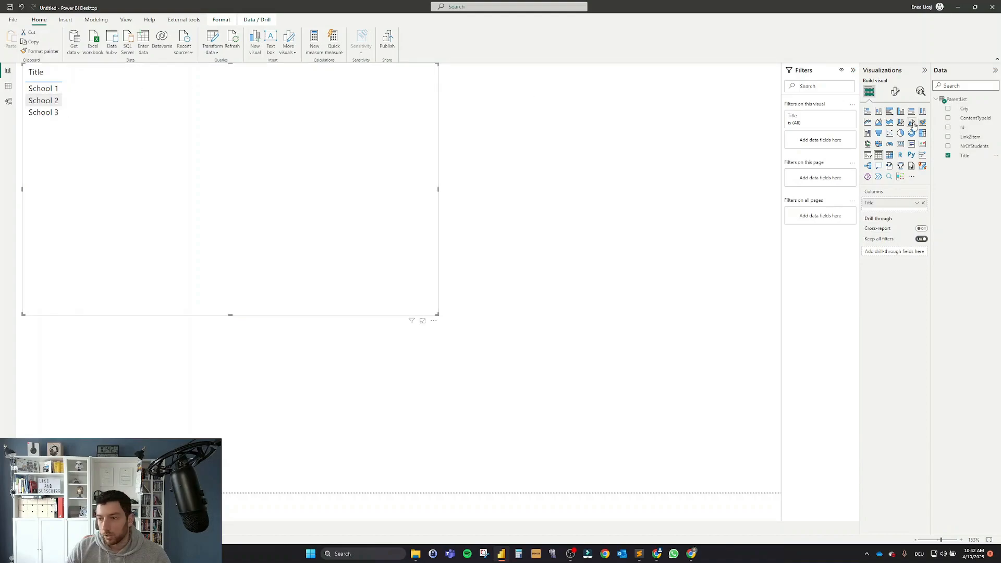
pyautogui.click(948, 109)
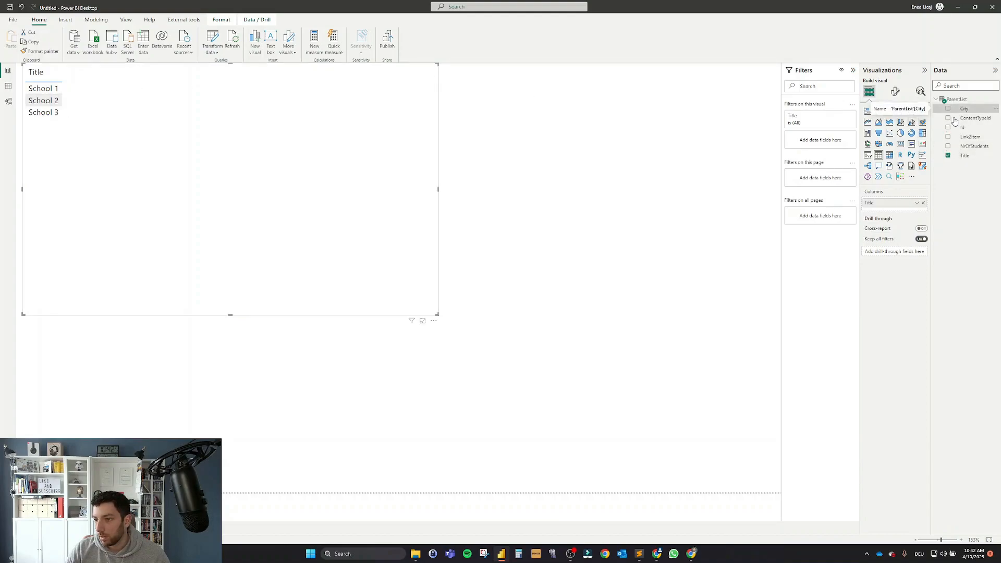
pyautogui.click(949, 146)
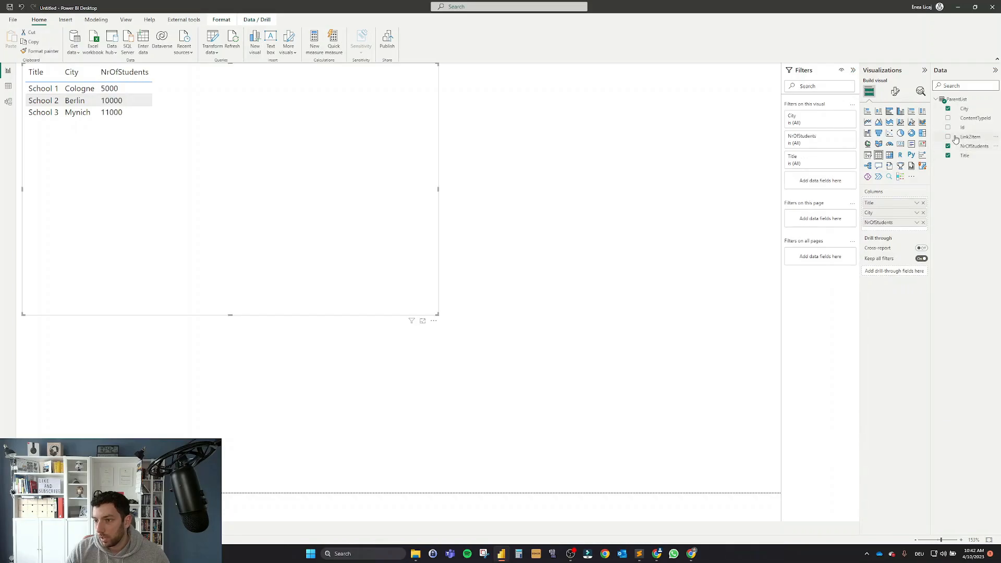
pyautogui.click(949, 137)
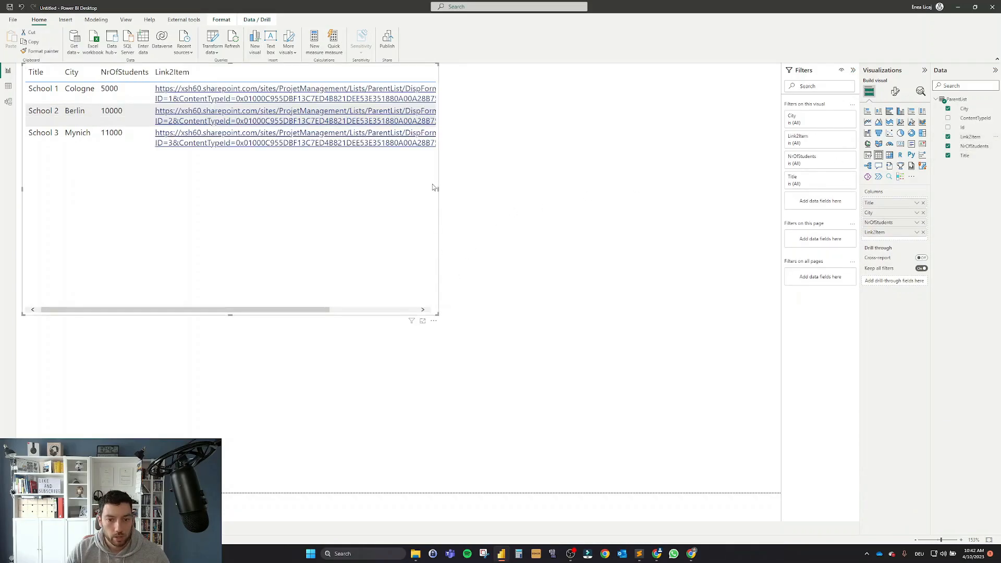
pyautogui.moveTo(438, 189); pyautogui.dragTo(721, 175)
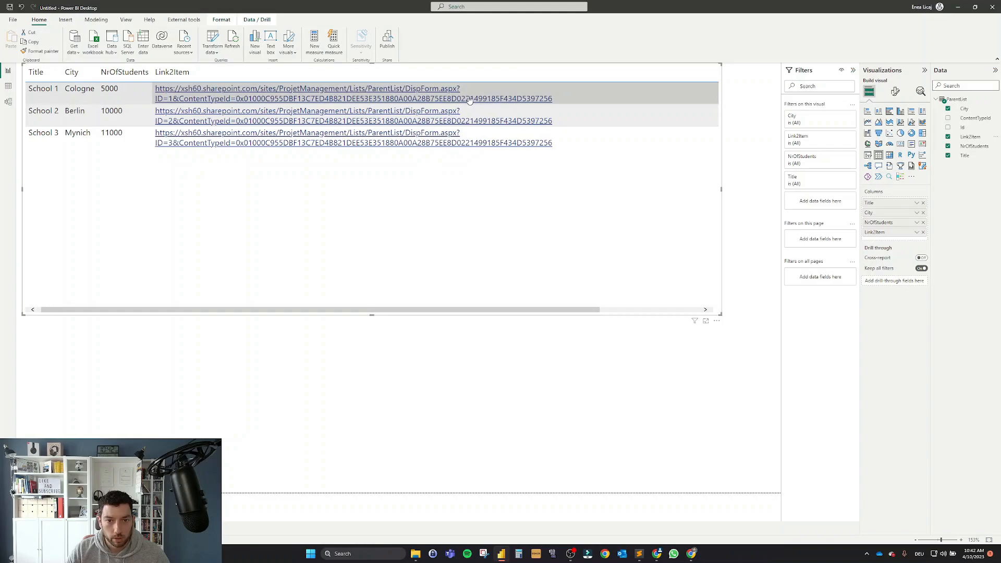
# Step: Display the table's Link2Item values as URL icons and shrink the visual to fit its narrower columns
pyautogui.click(896, 96)
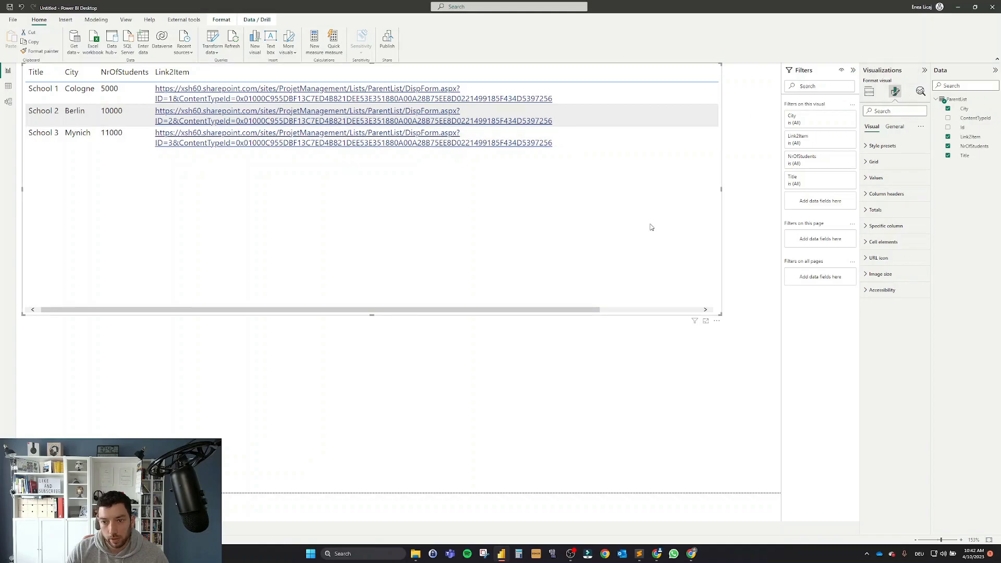
pyautogui.click(867, 260)
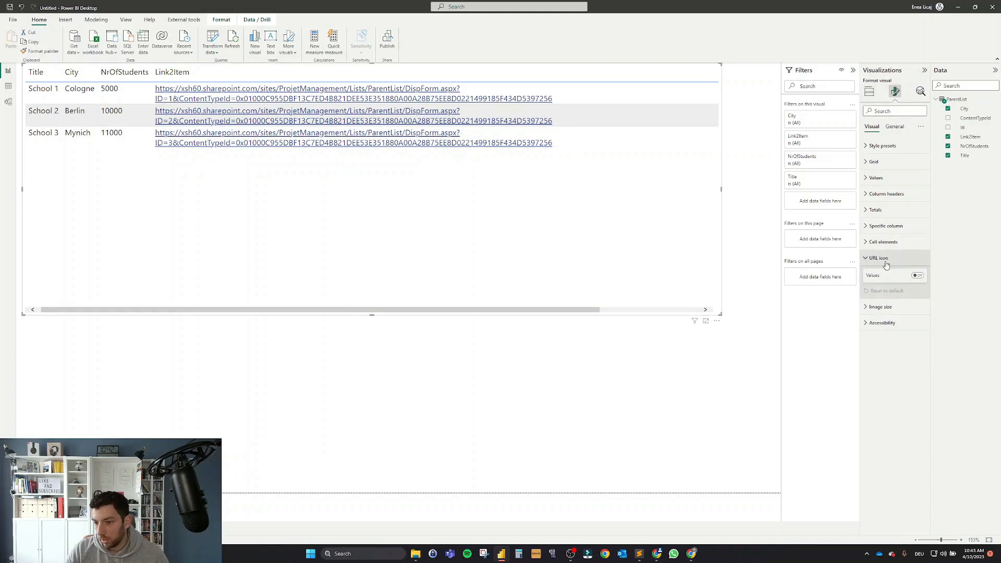
pyautogui.click(917, 276)
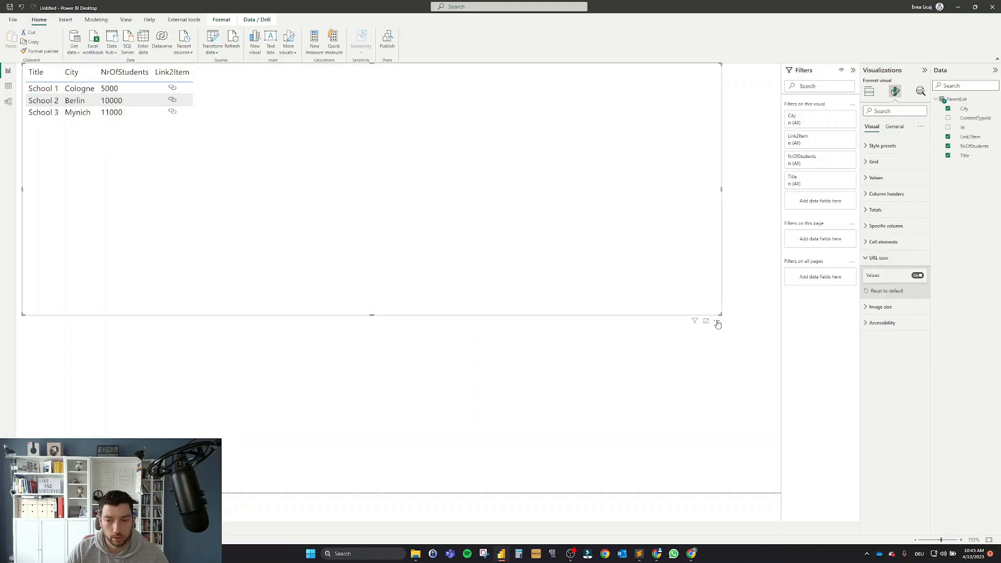
pyautogui.moveTo(721, 315); pyautogui.dragTo(232, 182)
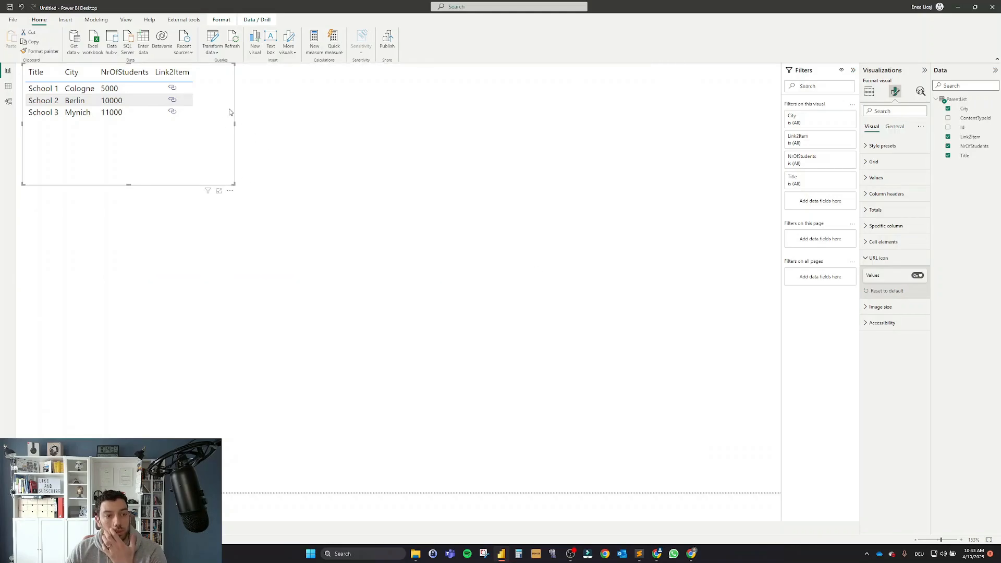
# Step: Place the report window beside the browser showing the SharePoint ParentList and enlarge the table visual
pyautogui.click(175, 89)
pyautogui.moveTo(756, 264); pyautogui.dragTo(961, 256)
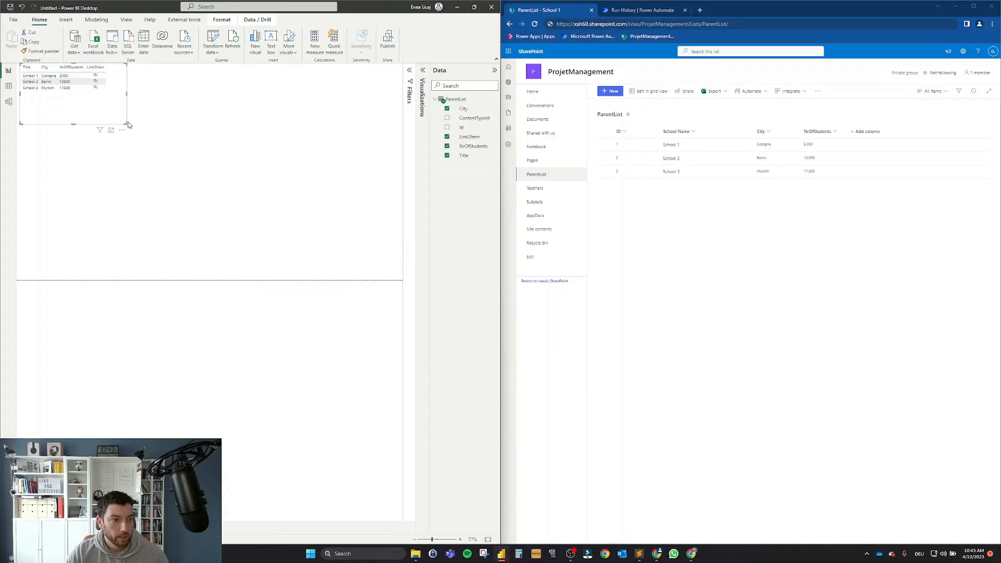
pyautogui.moveTo(129, 125); pyautogui.dragTo(200, 197)
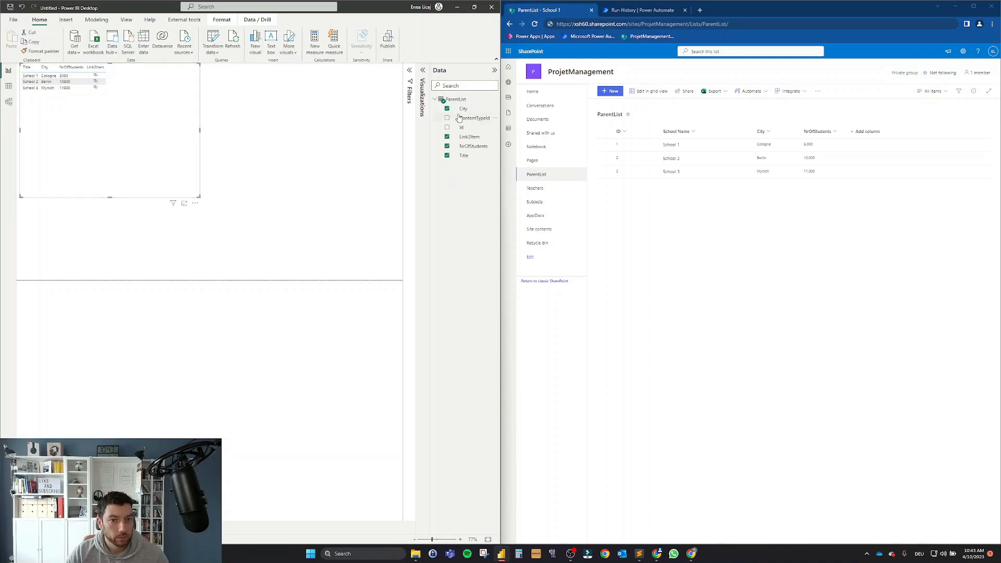
# Step: Increase the font size of the table's values, enlarge the visual further and deselect it
pyautogui.click(422, 70)
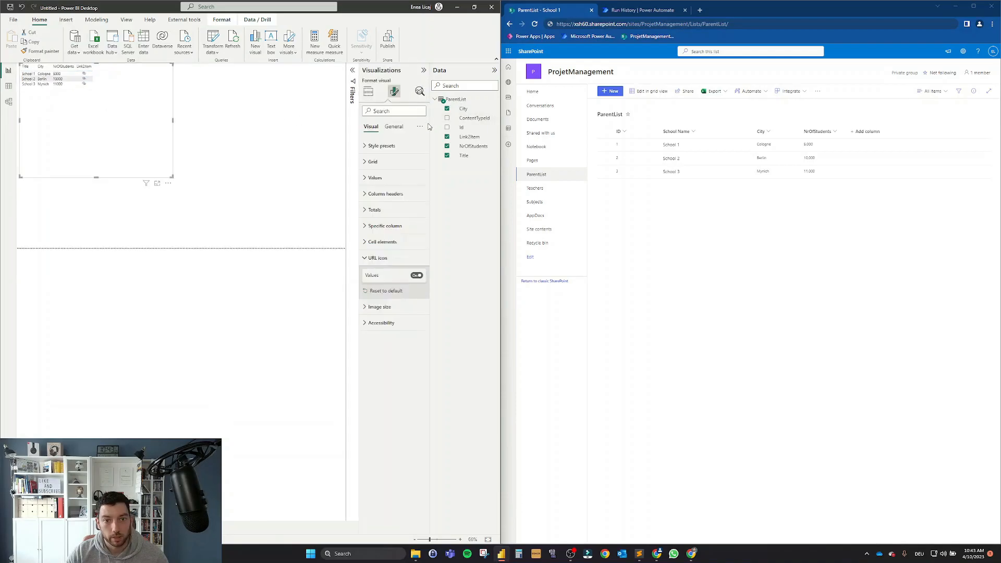
pyautogui.click(375, 178)
pyautogui.click(420, 215)
pyautogui.moveTo(171, 176); pyautogui.dragTo(242, 227)
pyautogui.click(298, 129)
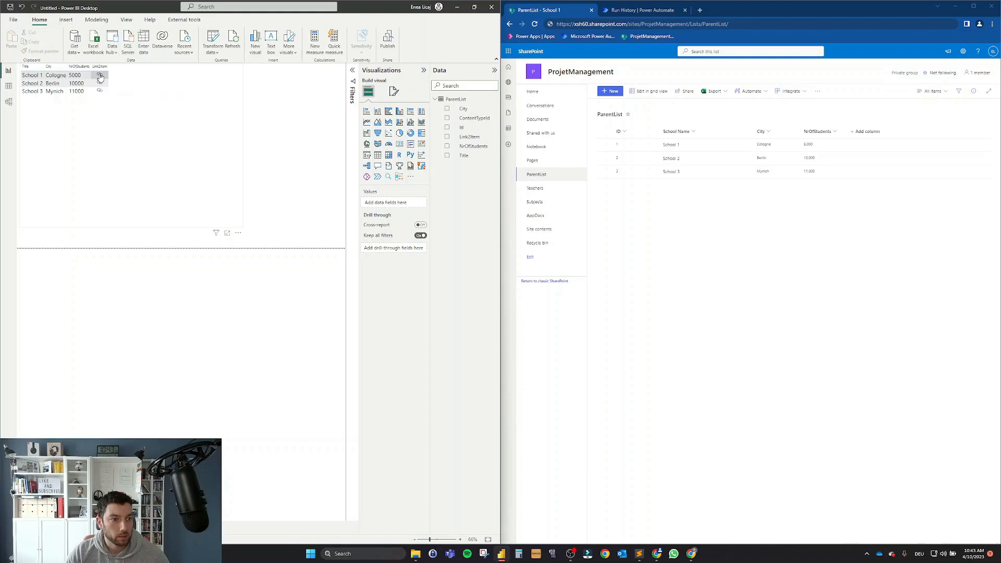
# Step: Test the Link2Item icons by opening the SharePoint items of School 1, School 2 and School 3
pyautogui.click(100, 77)
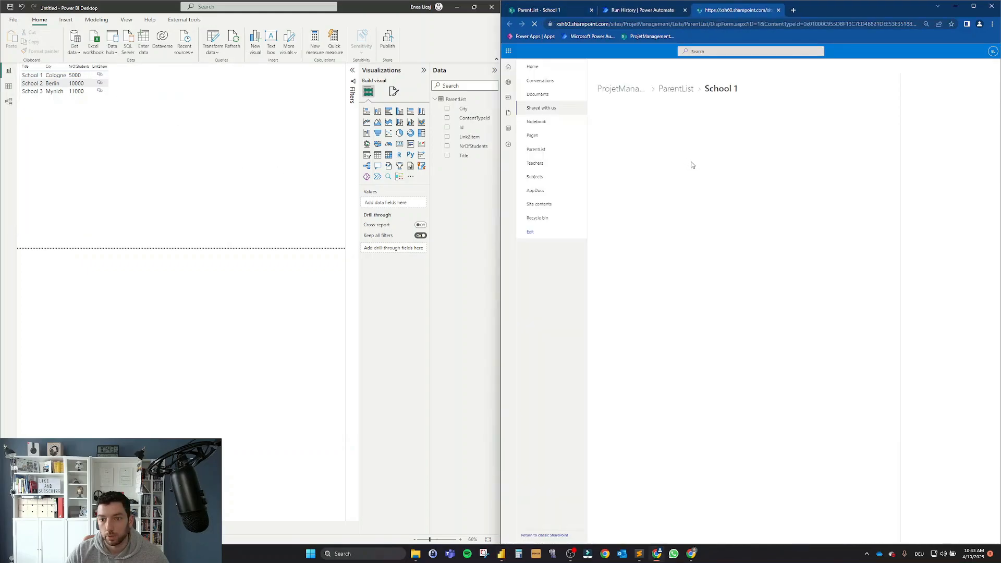
pyautogui.click(100, 84)
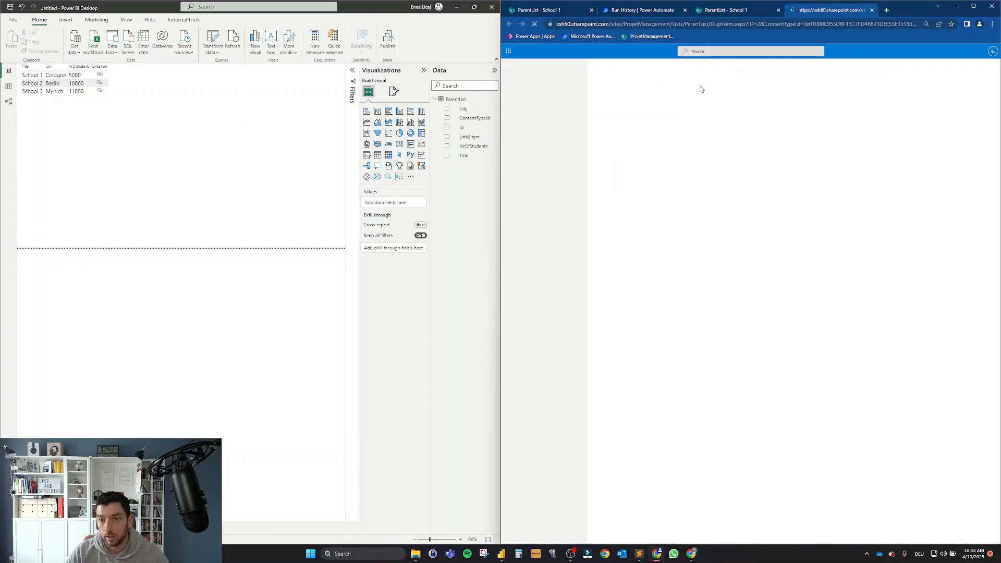
pyautogui.click(100, 92)
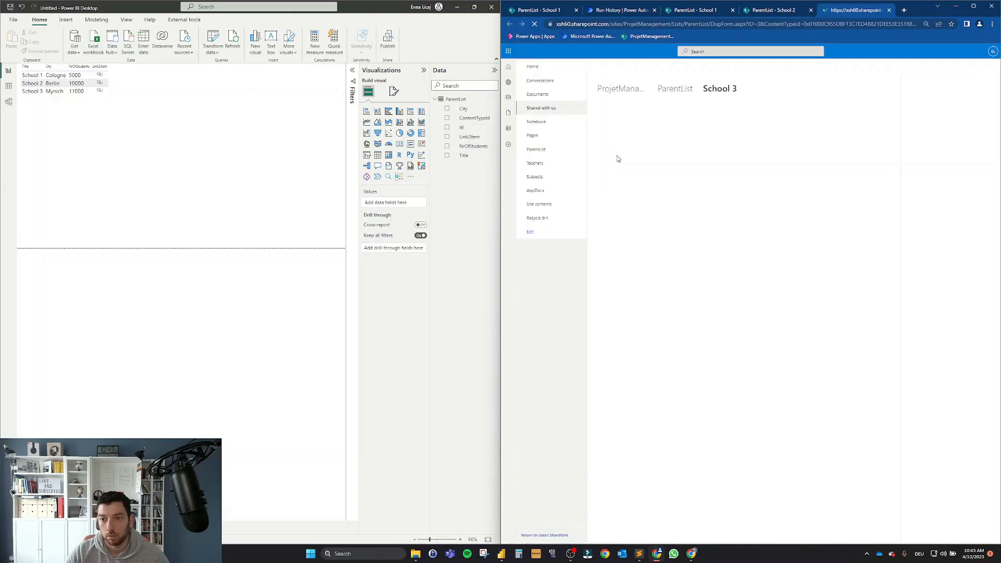